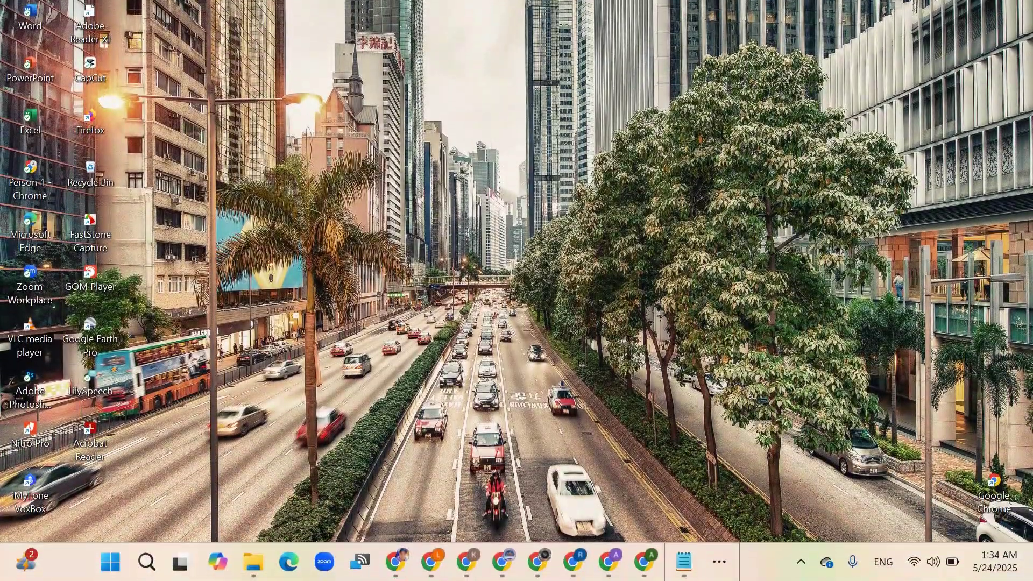
Switch to the SKL.txt note in Notepad and correct the first list item to Format SKL.
click(683, 561)
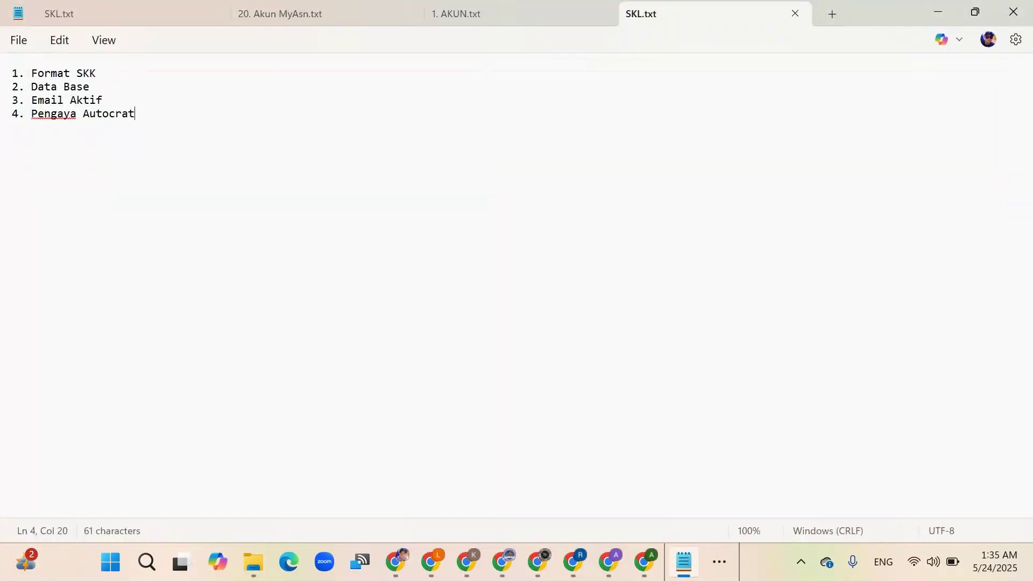
click(96, 74)
key(BackSpace)
text(L)
Highlight the words Format SKL in the first line of the list.
key(ctrl+Left)
key(ctrl+Left)
key(shift+Right)
key(shift+Right)
key(shift+Right)
key(shift+Right)
key(shift+Right)
key(shift+Right)
key(shift+Right)
key(shift+Right)
key(shift+Right)
key(shift+Right)
key(shift+Right)
key(shift+Left)
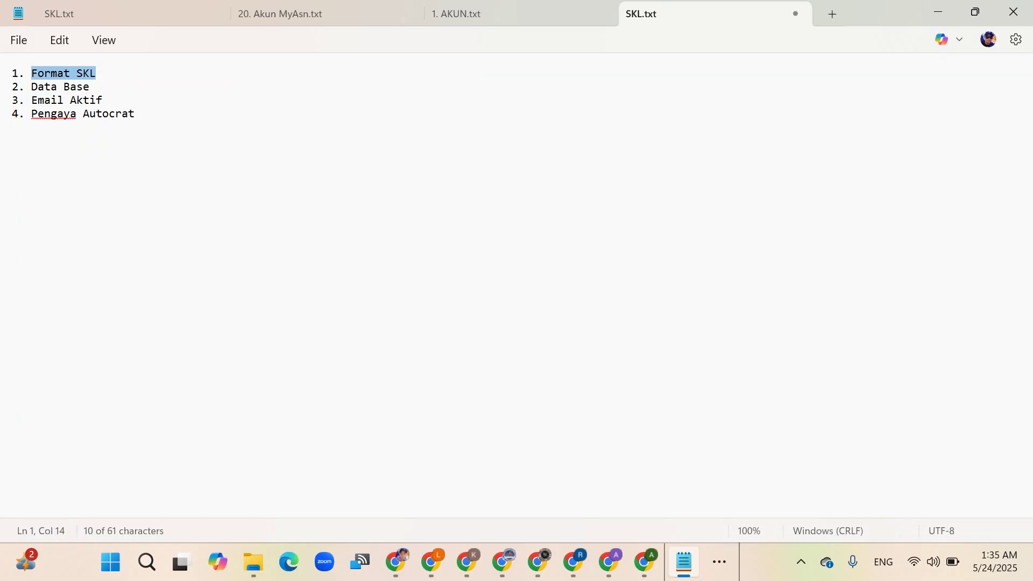
Highlight the words Data Base in the second line of the list.
click(38, 86)
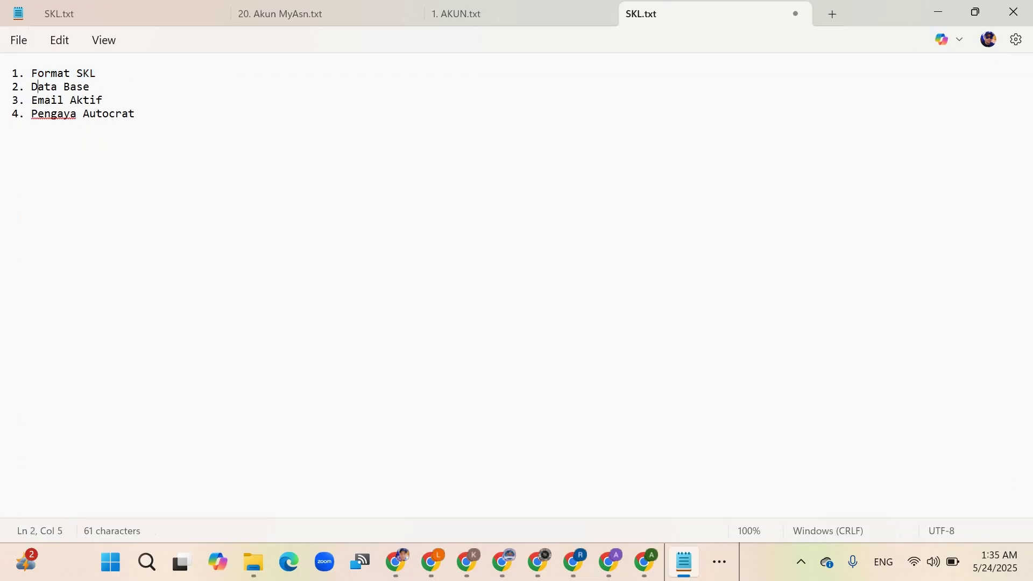
key(shift+Right)
key(shift+Right)
key(shift+Right)
key(shift+Right)
key(shift+Right)
key(shift+Right)
key(shift+Right)
key(shift+Right)
key(shift+Right)
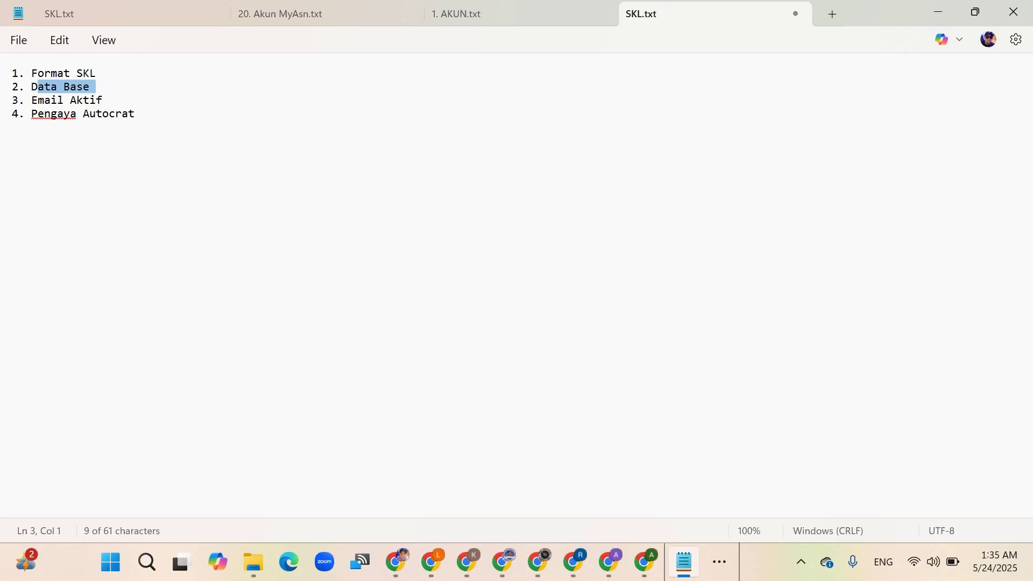
click(77, 86)
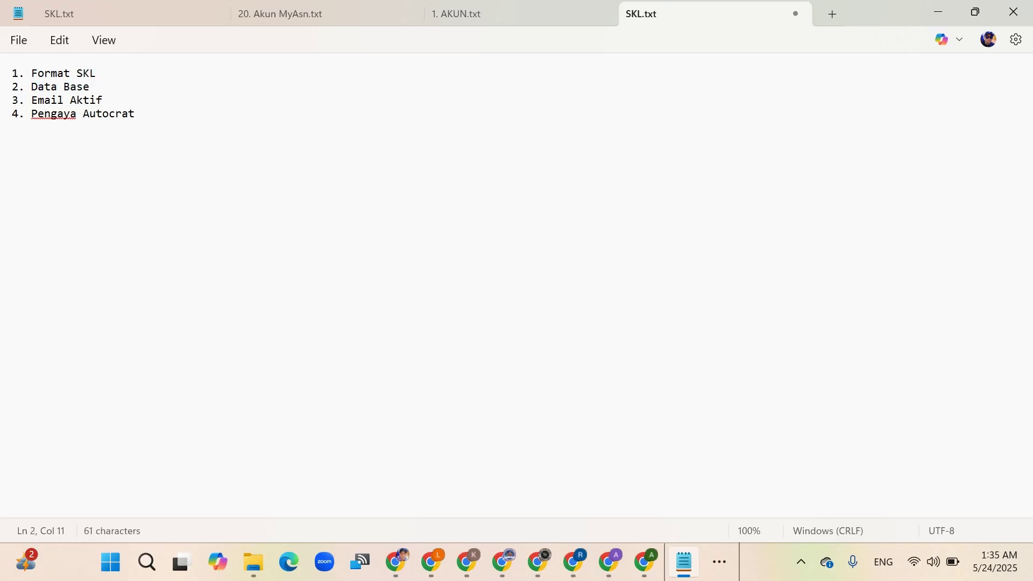
click(32, 86)
key(shift+Right)
key(shift+Right)
key(shift+Right)
key(shift+Right)
key(shift+Right)
key(shift+Right)
key(shift+Right)
key(shift+Right)
key(shift+Right)
key(shift+Right)
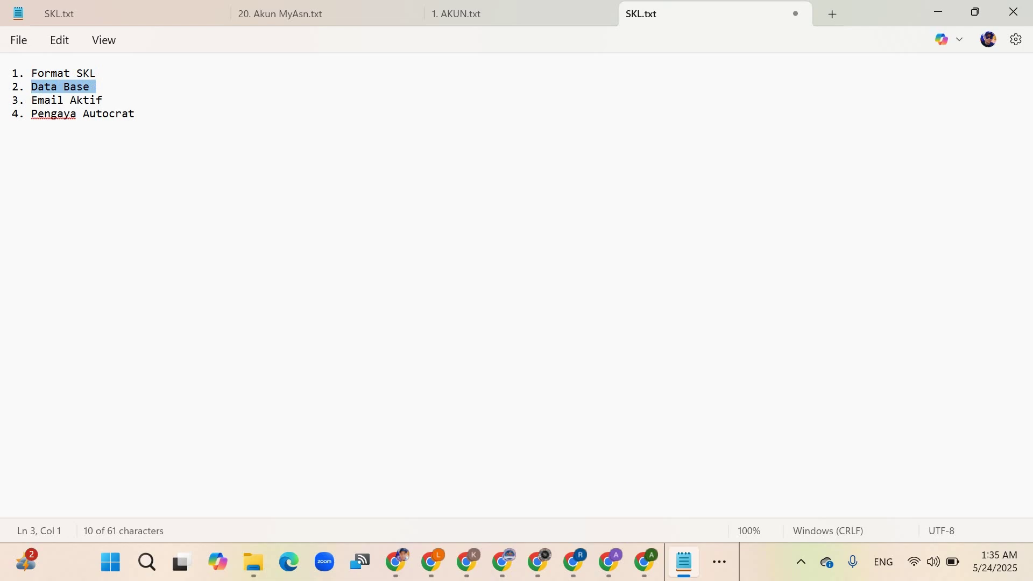
Highlight the words Email Aktif in the third line of the list.
click(31, 100)
key(shift+Right)
key(shift+Right)
key(shift+Right)
key(shift+Right)
key(shift+Right)
key(shift+Right)
key(shift+Right)
key(shift+Right)
key(shift+Right)
key(shift+Right)
key(shift+Right)
key(shift+Right)
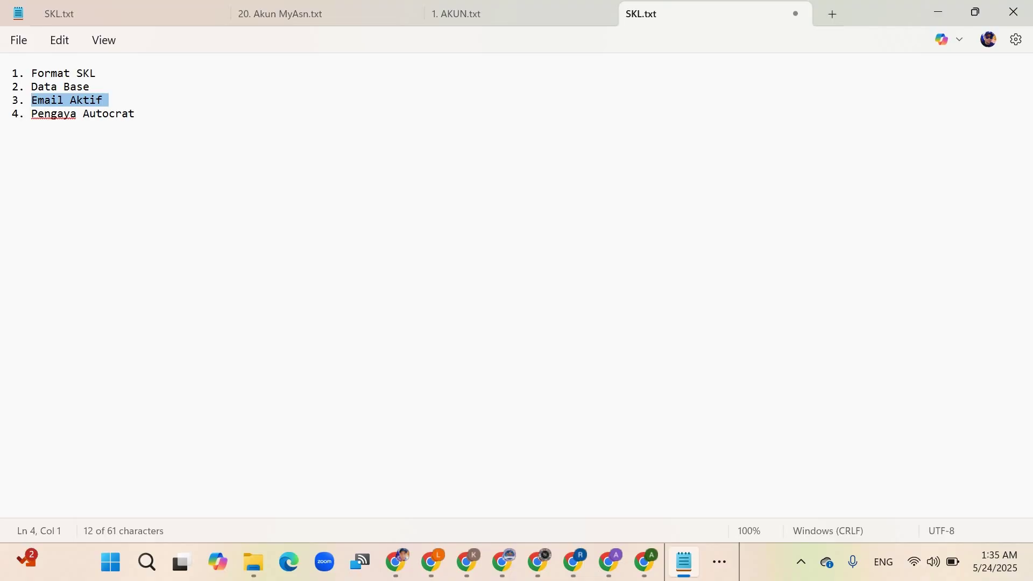
Highlight the fourth list item from within the word Pengaya to the end of Autocrat.
click(57, 113)
key(shift+Right)
key(shift+Right)
key(shift+Right)
key(shift+Right)
key(shift+Right)
key(shift+Right)
key(shift+Right)
key(shift+Right)
key(shift+Right)
key(shift+Right)
key(shift+Right)
key(shift+Right)
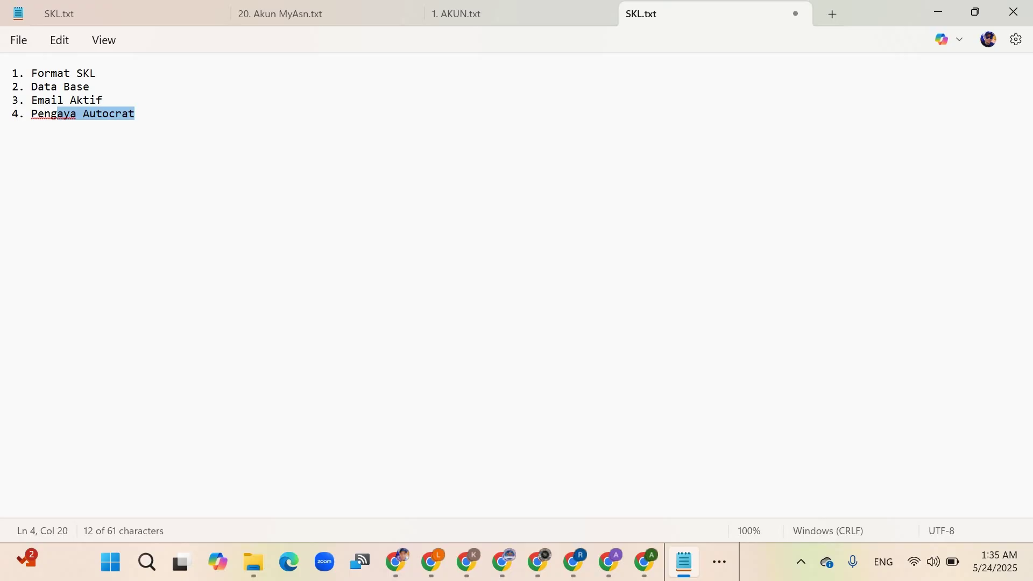
Highlight parts of the Data Base and Format SKL items again, and finish by highlighting all four list items and clearing the selection.
mouse_move(44, 86)
mouse_down()
mouse_move(64, 86)
mouse_move(31, 99)
mouse_up()
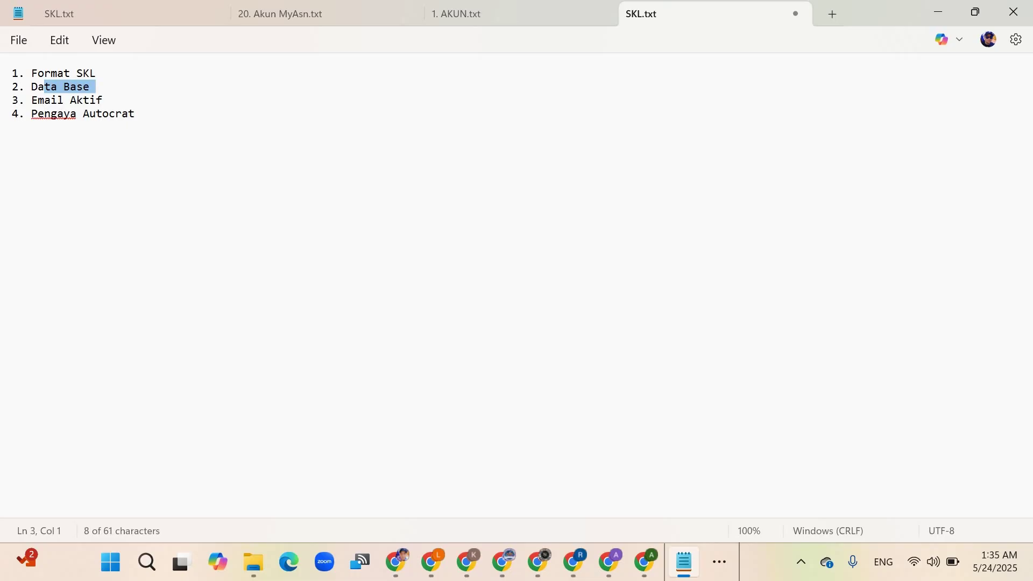
drag(51, 72, 33, 86)
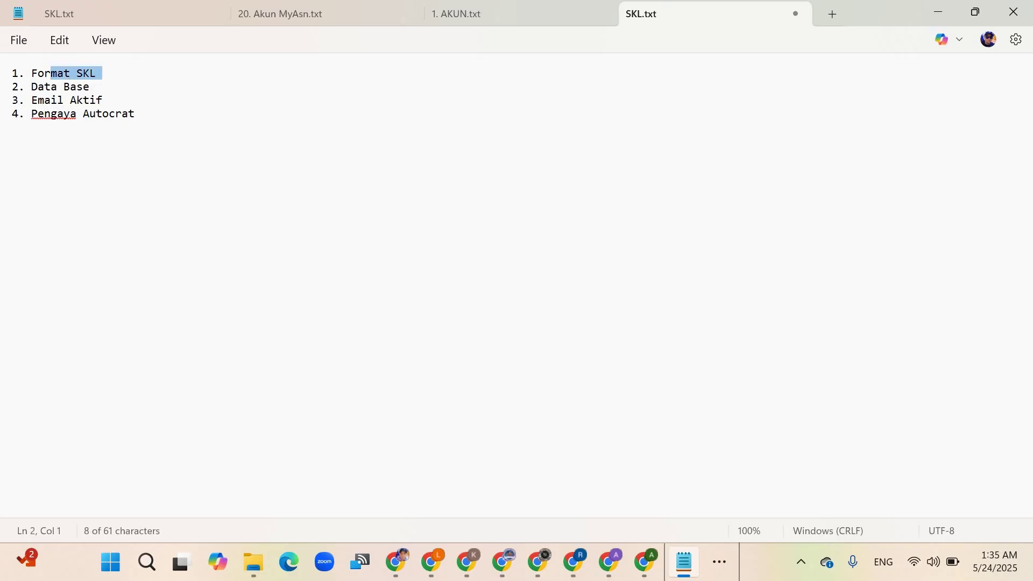
click(89, 86)
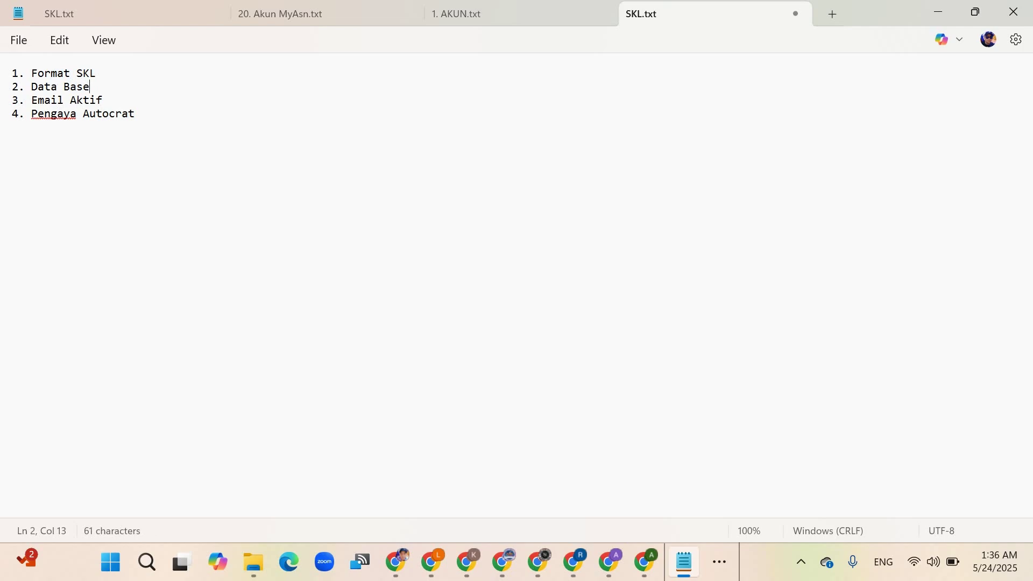
drag(32, 72, 135, 113)
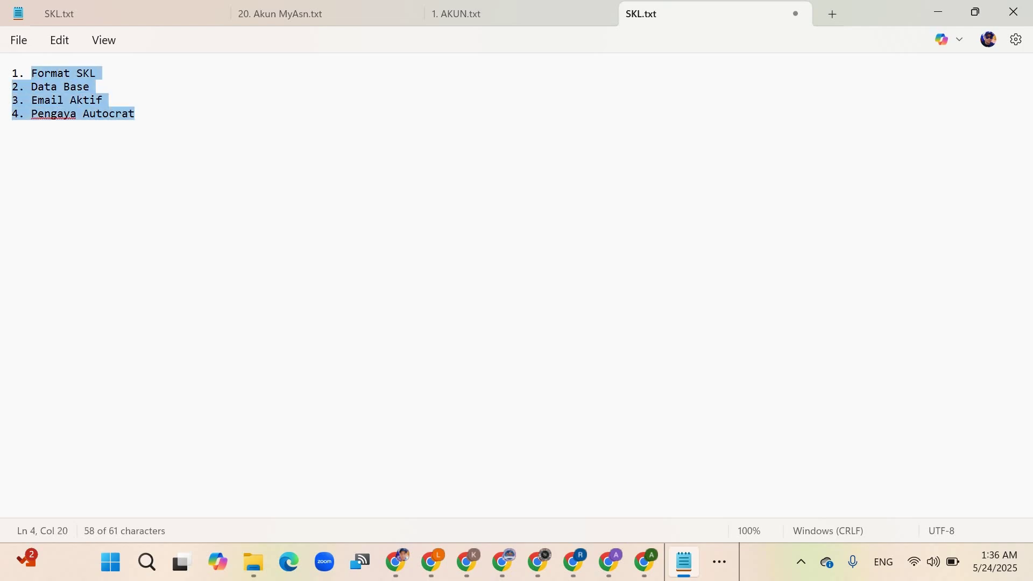
click(89, 86)
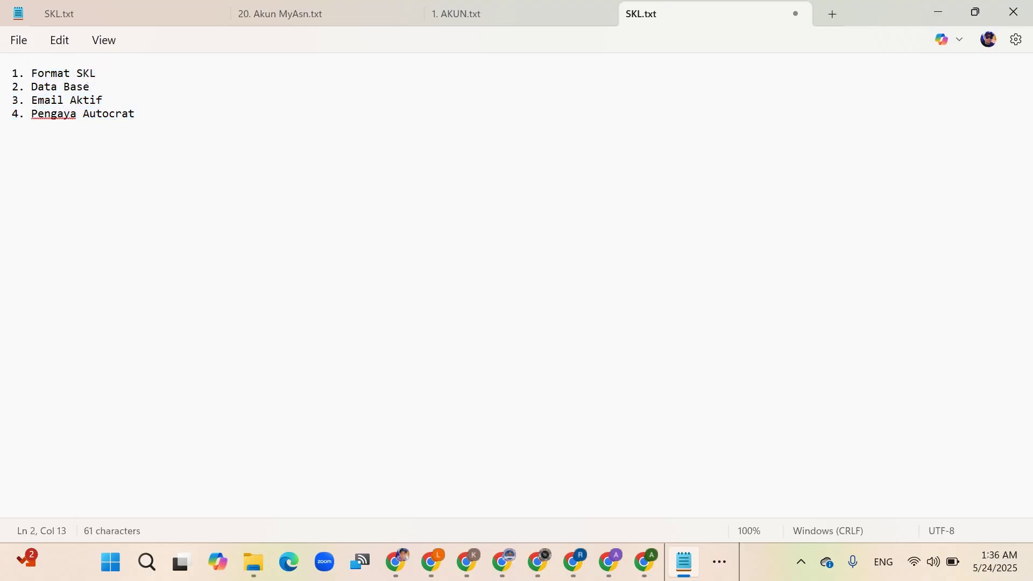
Switch to File Explorer and open the Word document FORMAT SKL from the BARU folder.
click(253, 562)
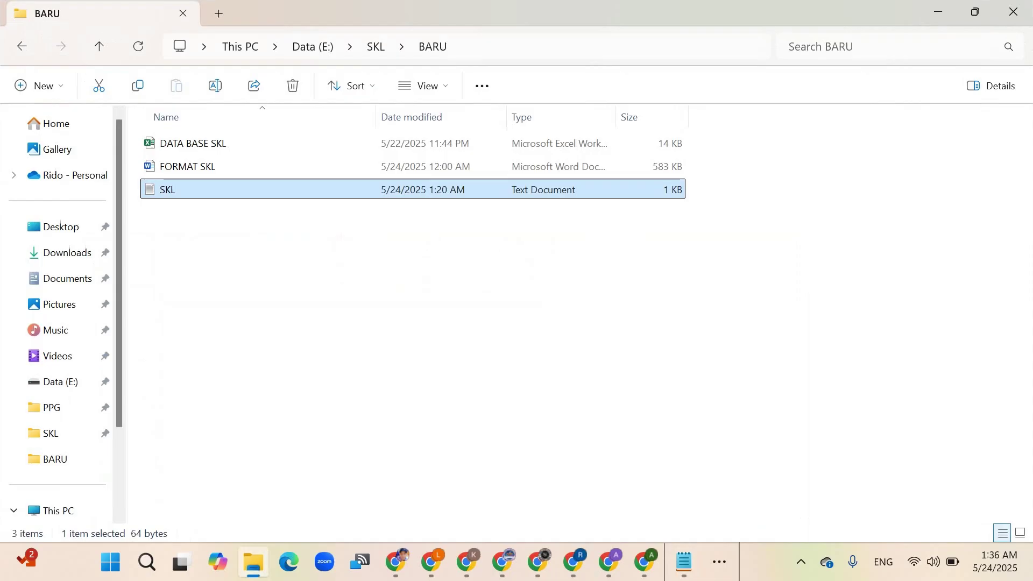
click(188, 166)
key(Return)
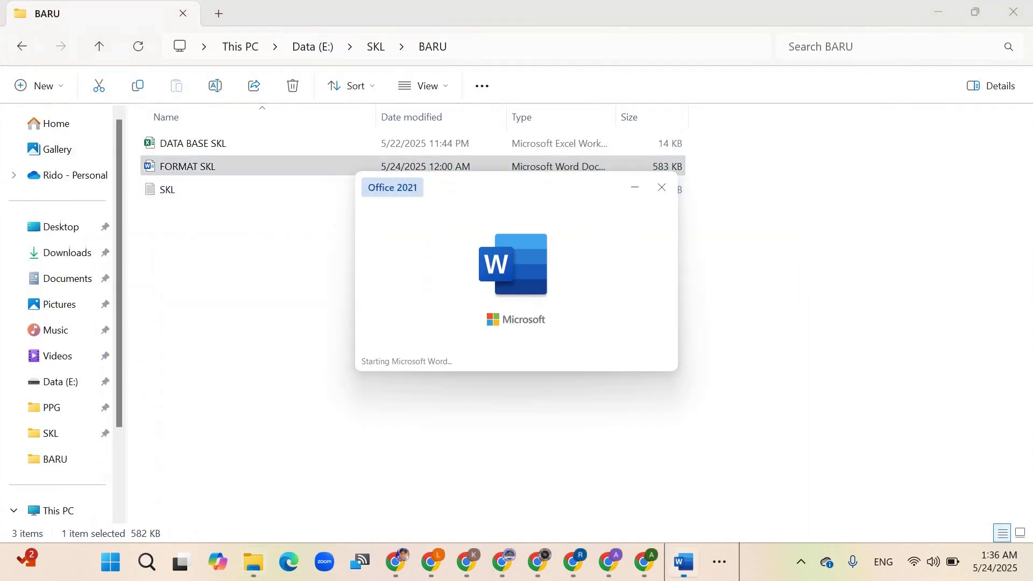
Read through the graduation letter template from the letterhead to the signature block and return to its beginning.
scroll(518, 345, down, 6)
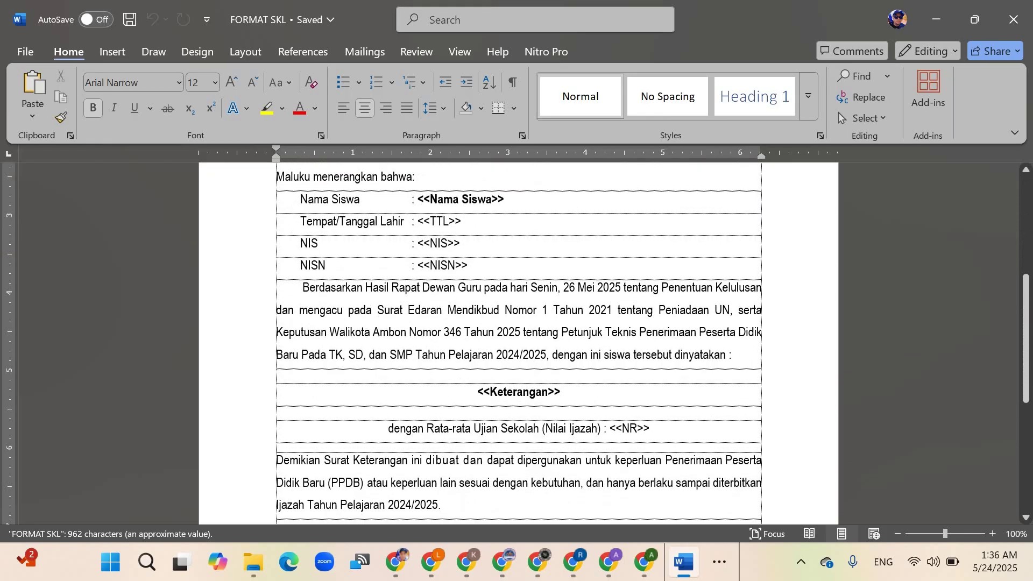
scroll(518, 344, down, 7)
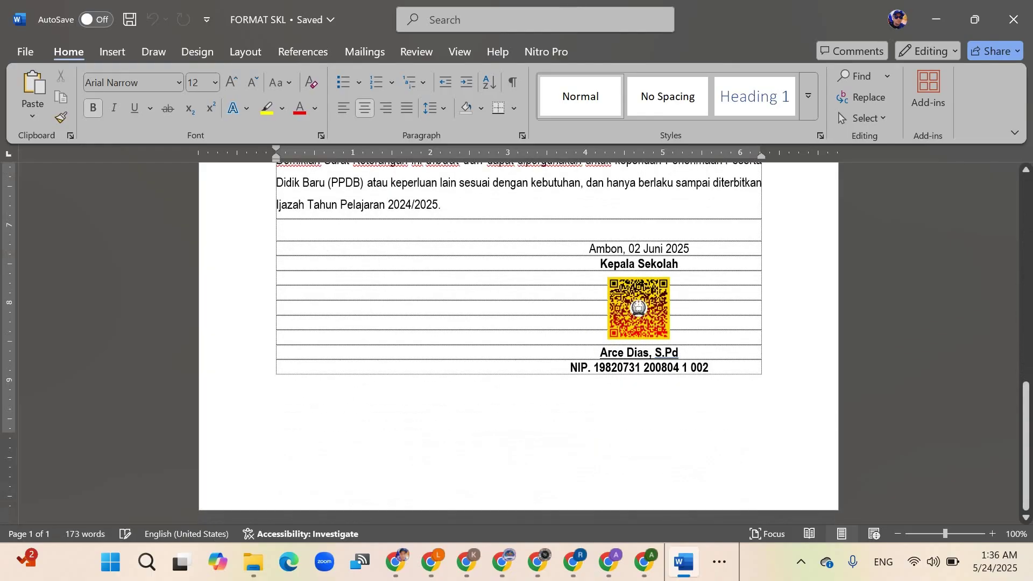
scroll(519, 344, up, 3)
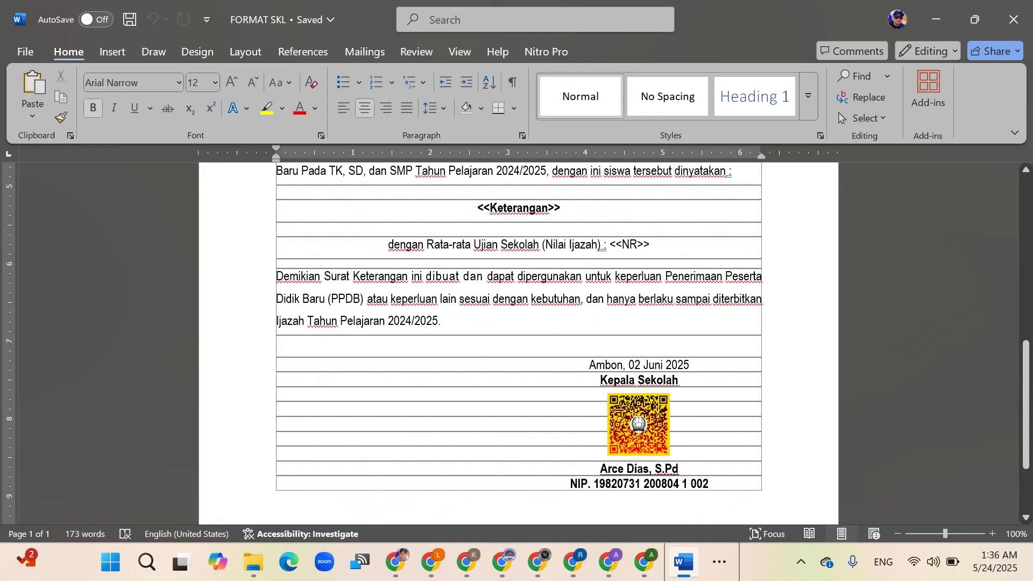
scroll(518, 344, up, 4)
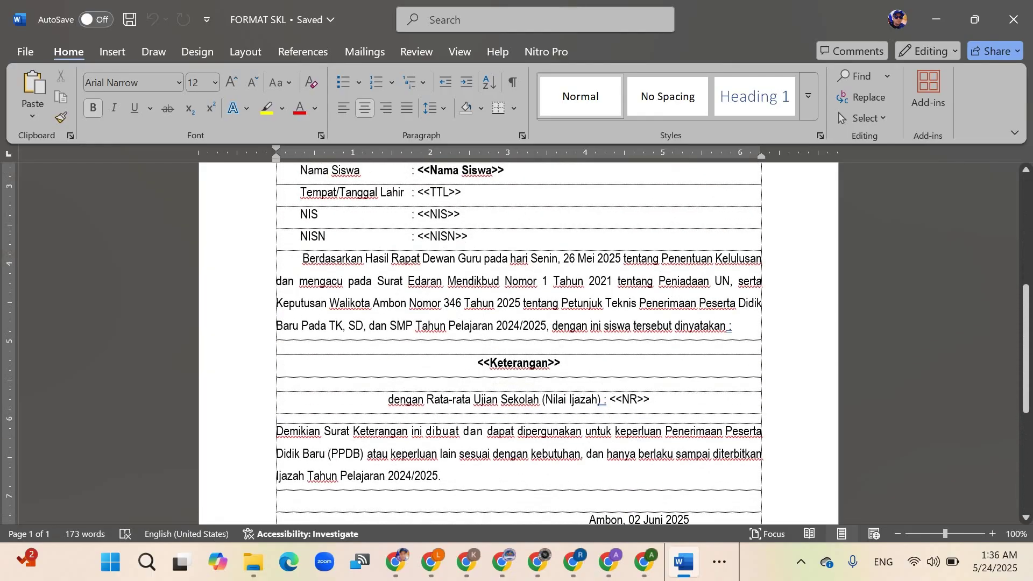
scroll(518, 344, up, 6)
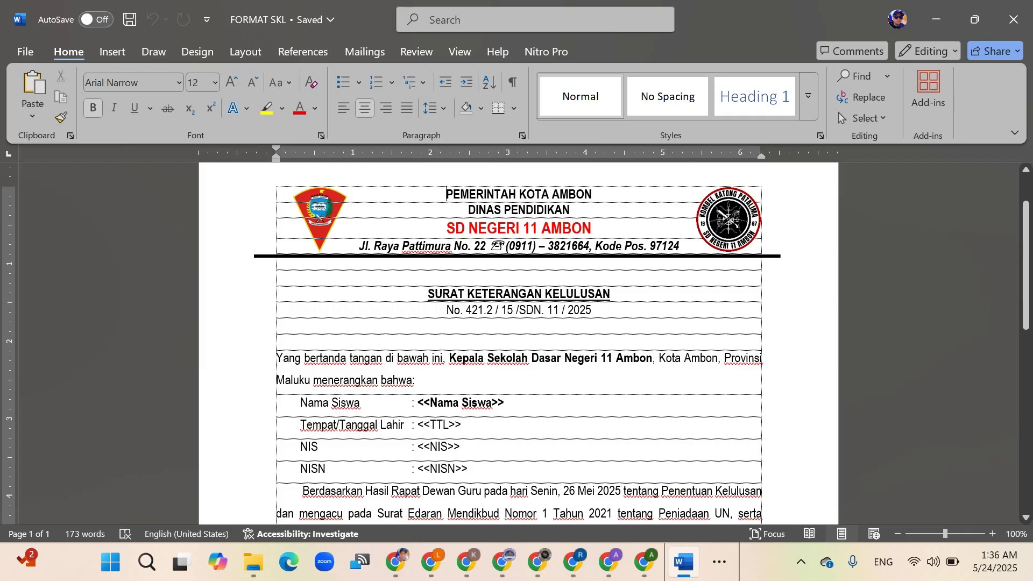
Examine the double angle brackets around the Nama Siswa placeholder and look over the remaining placeholders in the letter.
drag(417, 403, 504, 403)
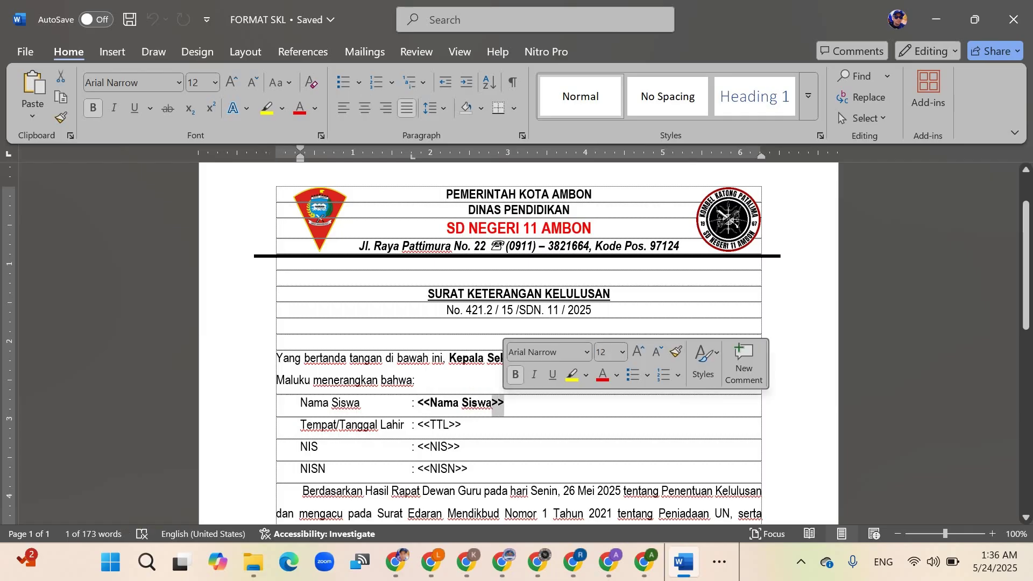
click(504, 403)
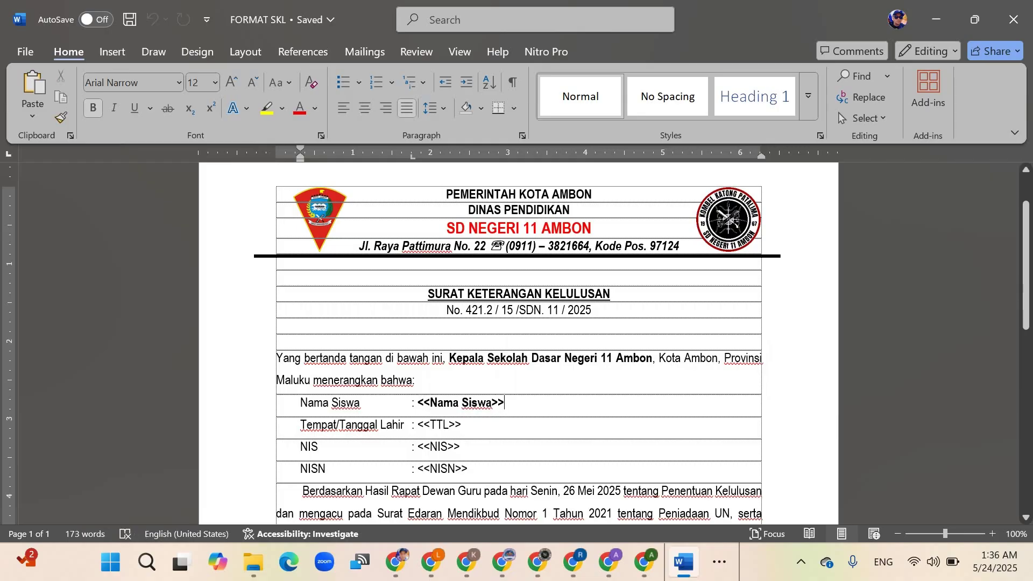
double_click(412, 402)
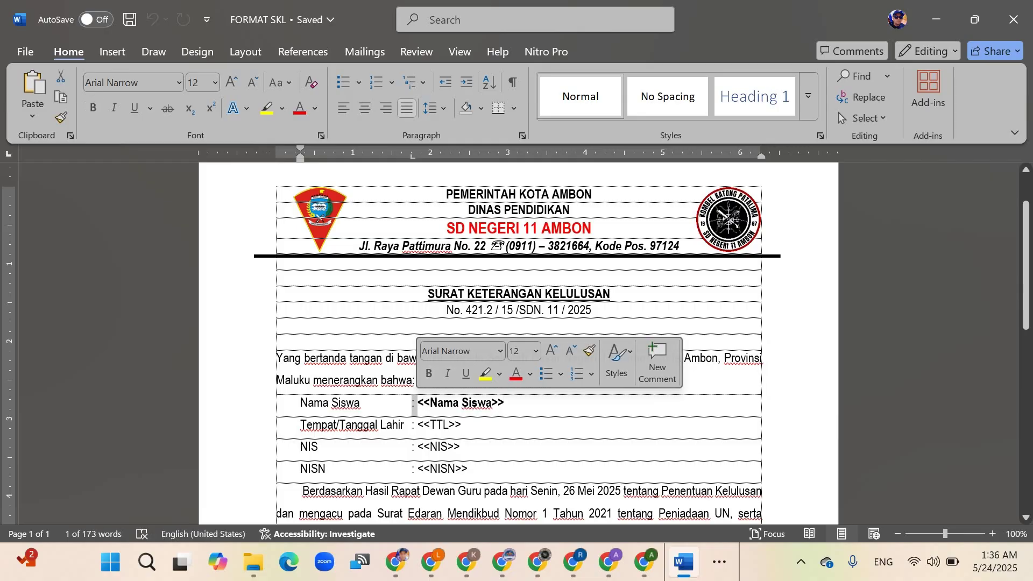
click(504, 403)
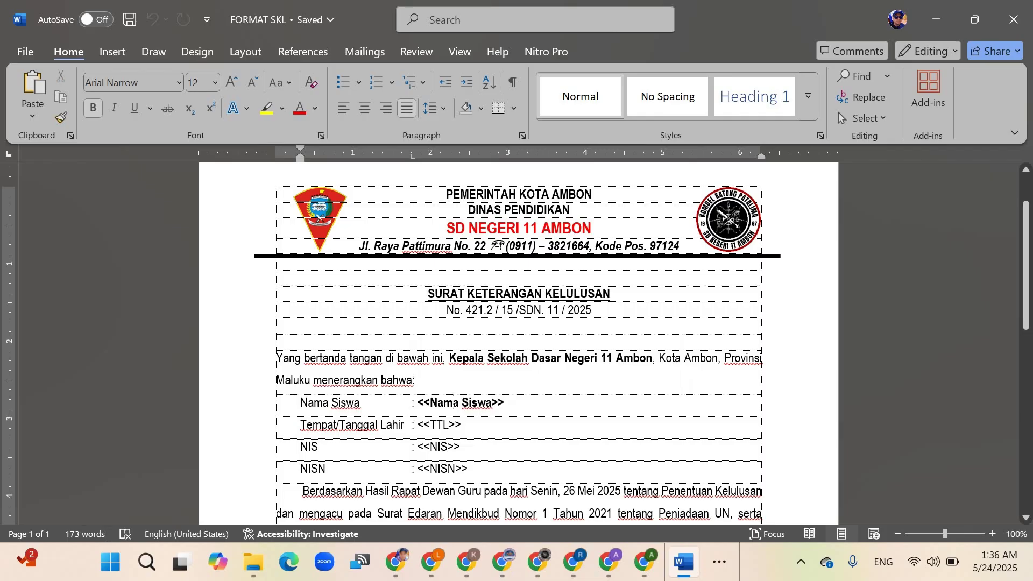
scroll(517, 344, down, 3)
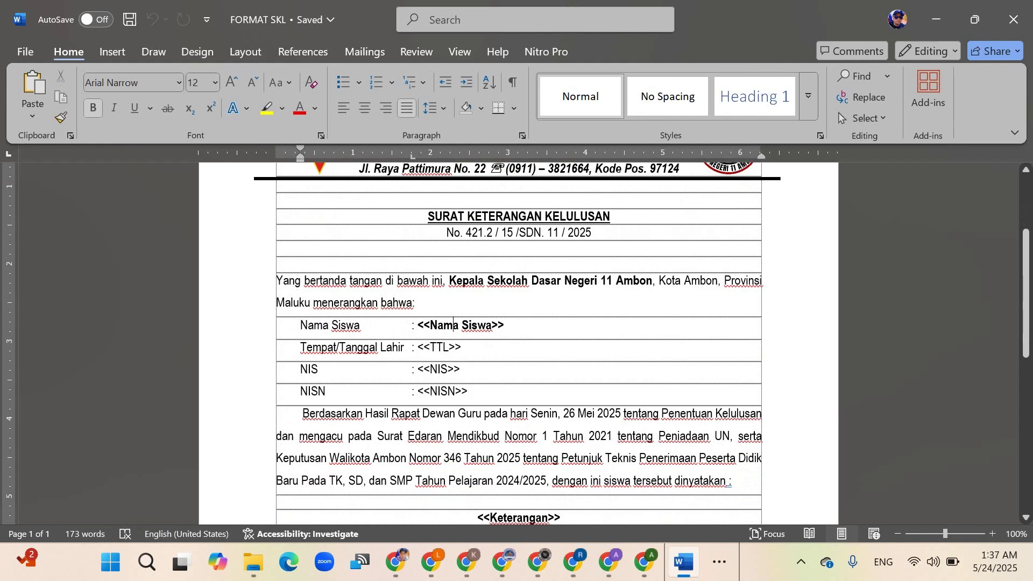
scroll(453, 325, down, 10)
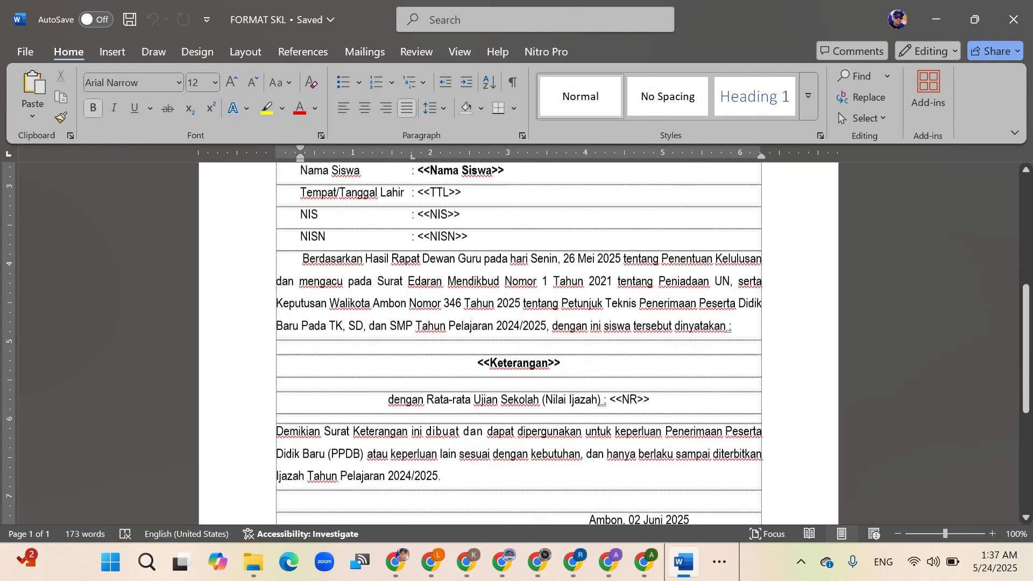
scroll(453, 282, up, 9)
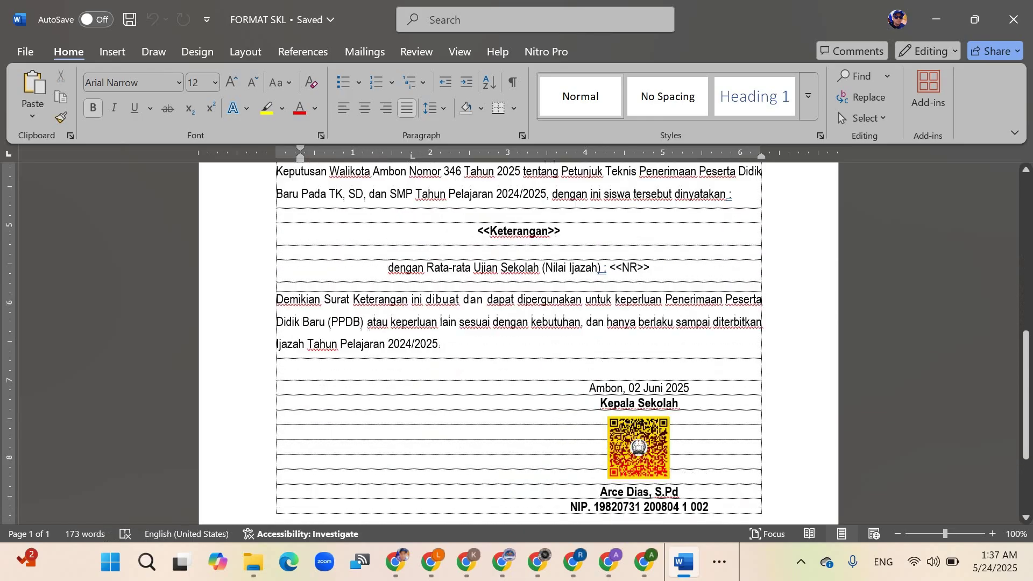
scroll(453, 282, up, 1)
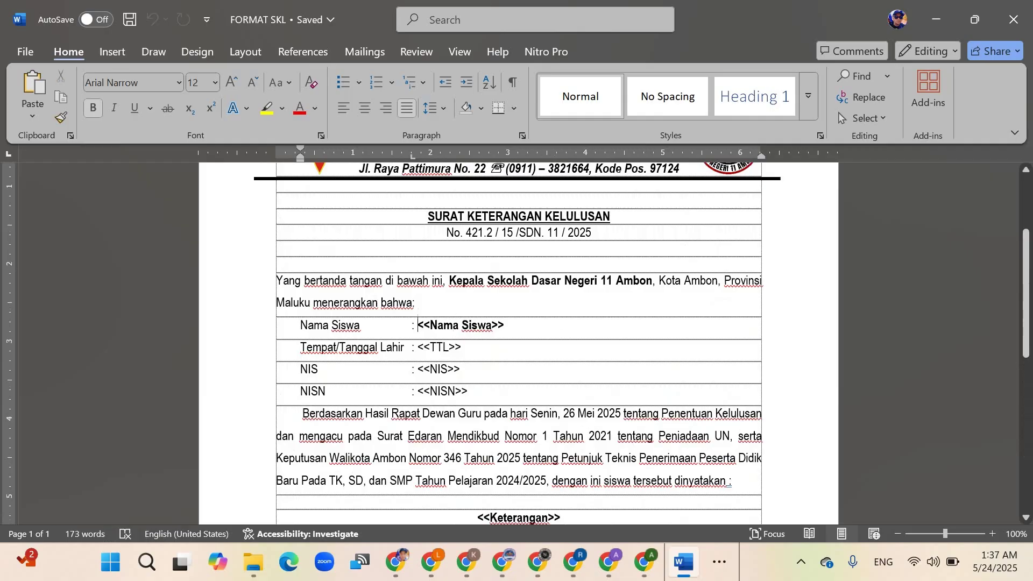
Highlight the student data placeholders from Nama Siswa to NISN and review the whole letter back to the letterhead.
drag(418, 325, 471, 391)
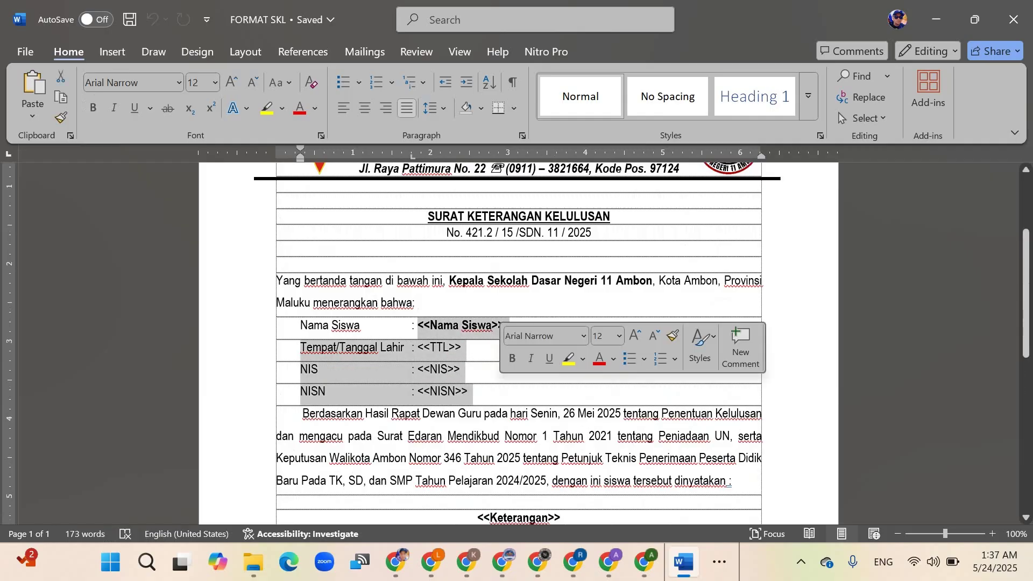
click(486, 325)
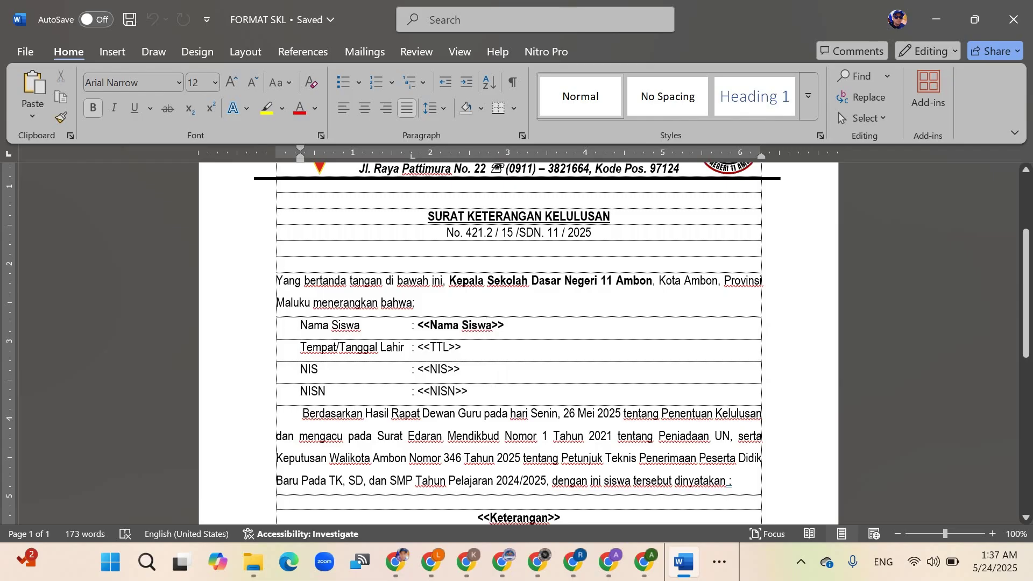
drag(438, 326, 454, 326)
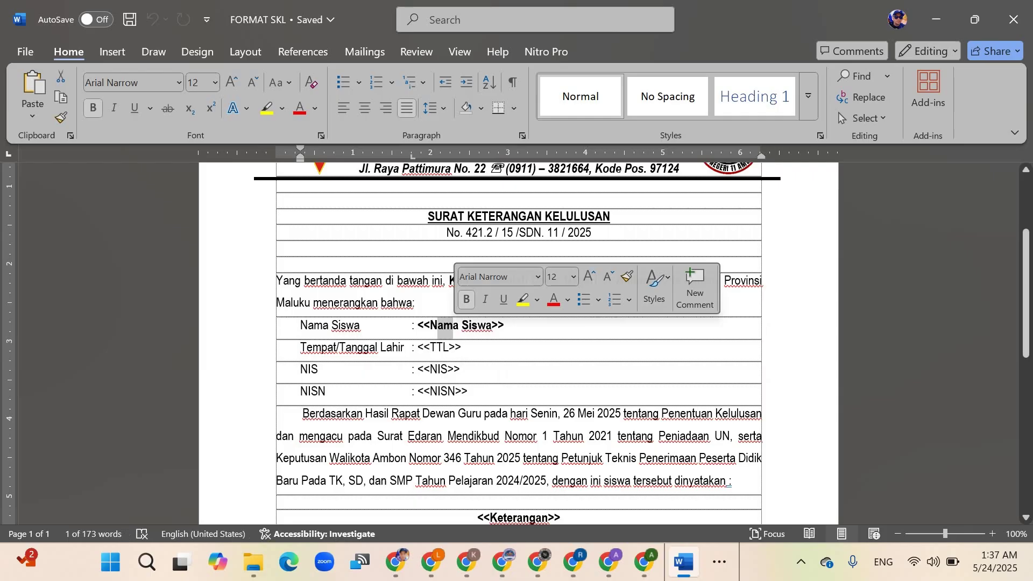
click(469, 325)
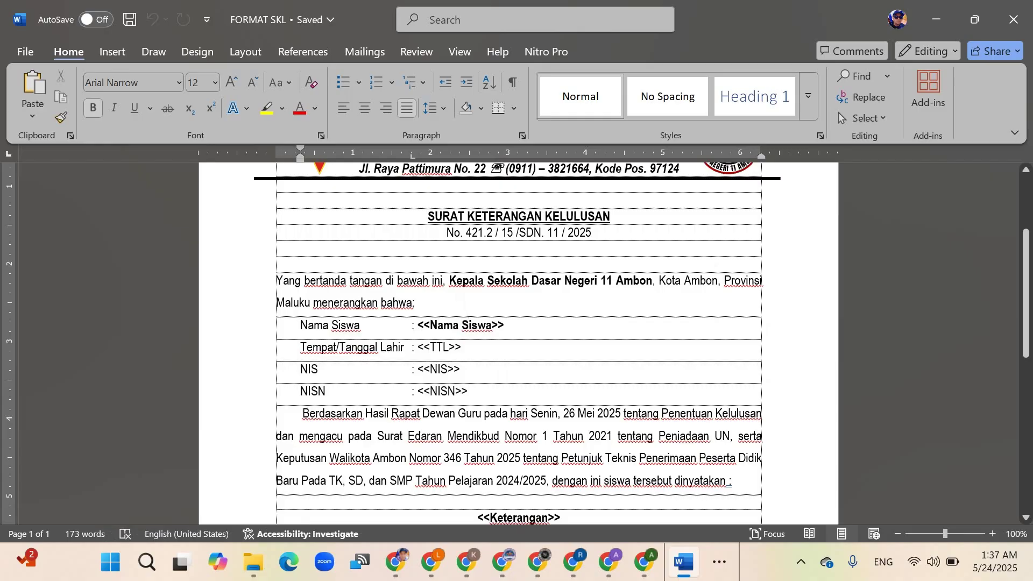
scroll(519, 344, down, 8)
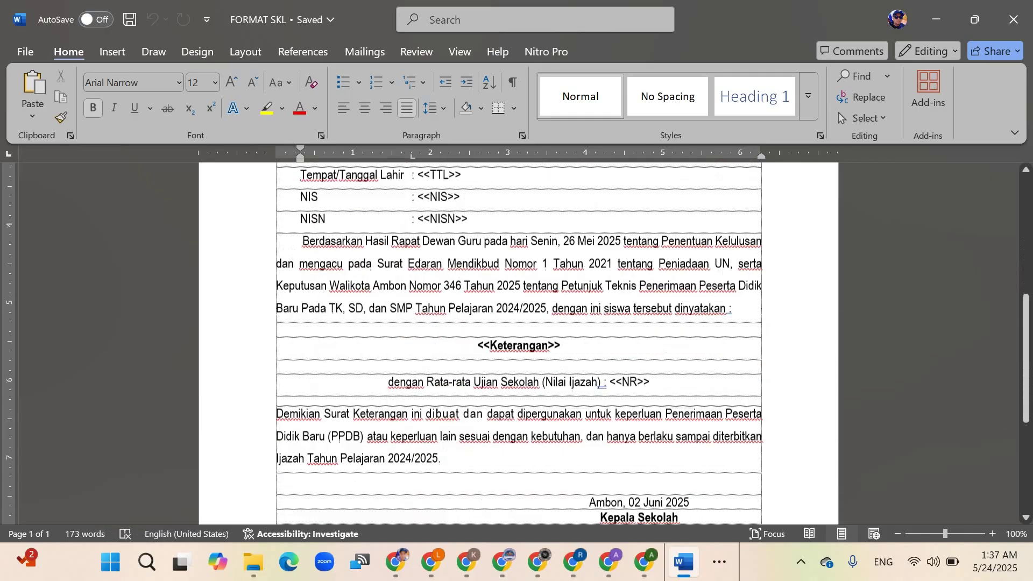
scroll(519, 344, up, 10)
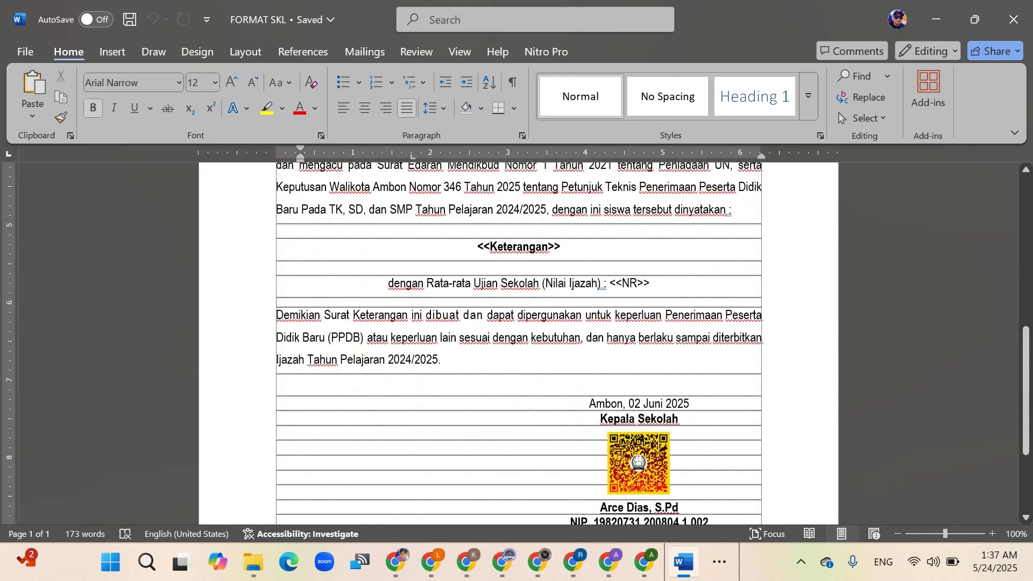
scroll(468, 470, up, 2)
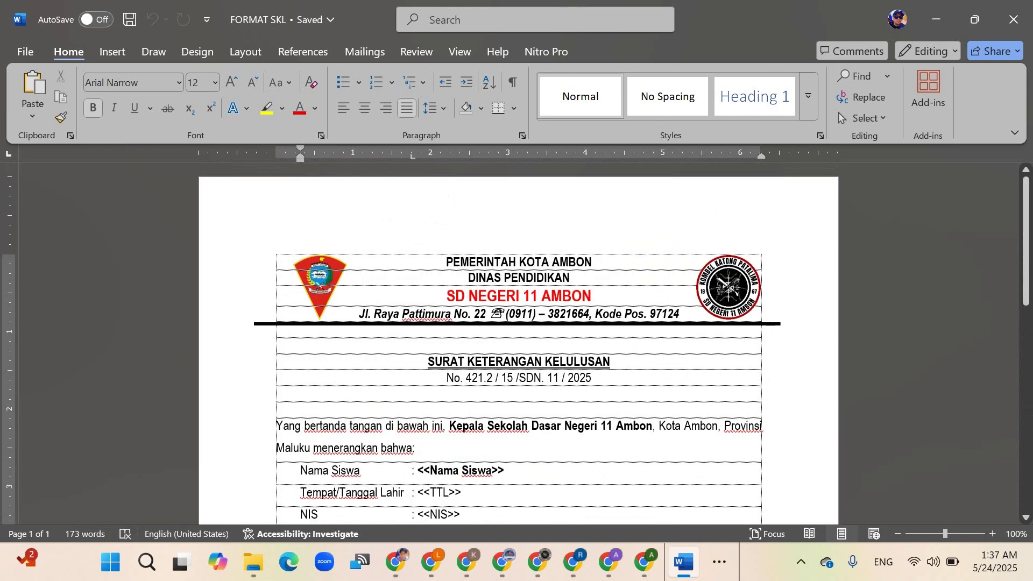
Switch to File Explorer and open the Excel workbook DATA BASE SKL from the BARU folder.
click(254, 561)
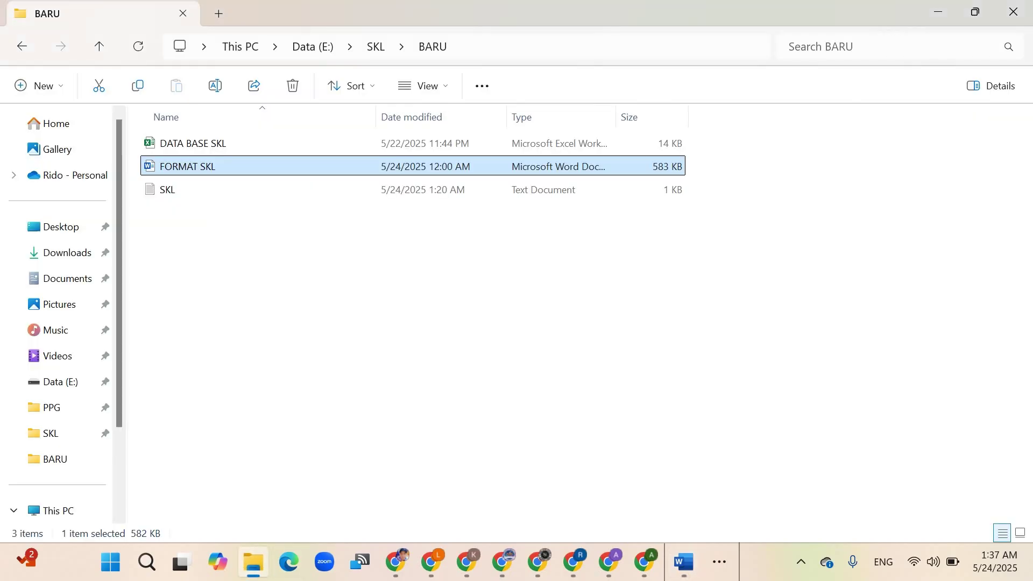
click(193, 144)
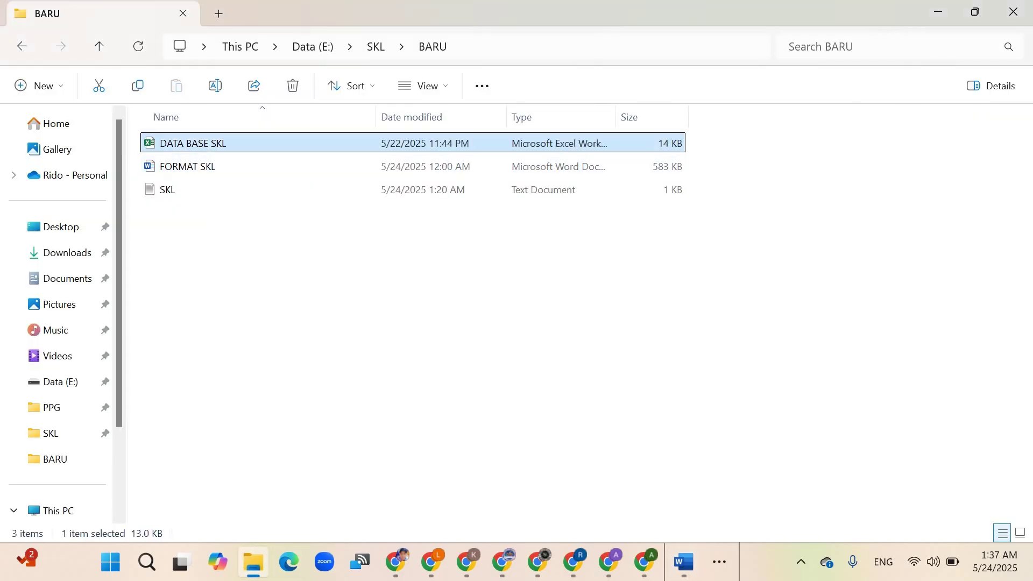
key(Return)
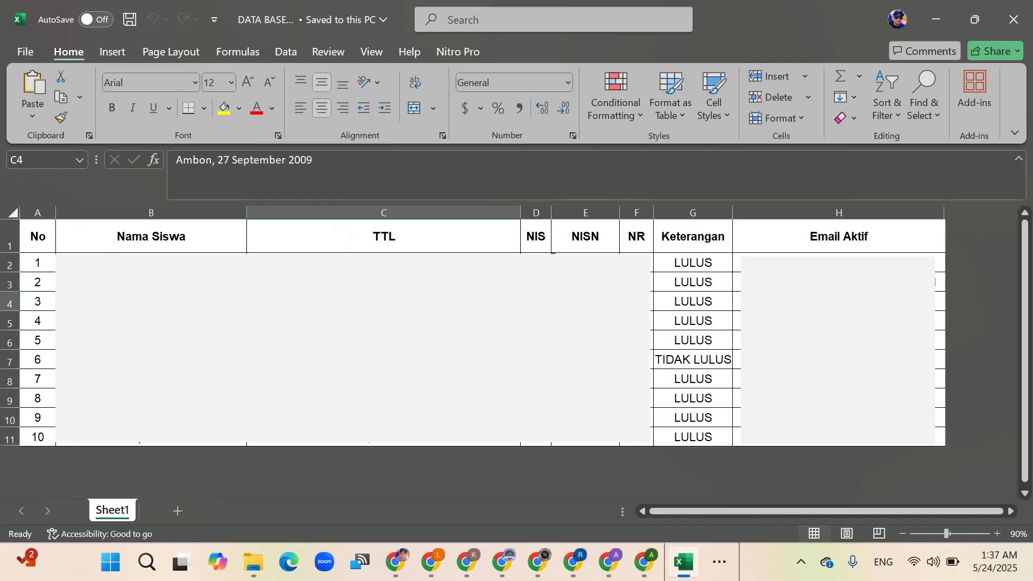
Examine the student table's column headings one by one, from Nama Siswa through to Email Aktif.
click(151, 237)
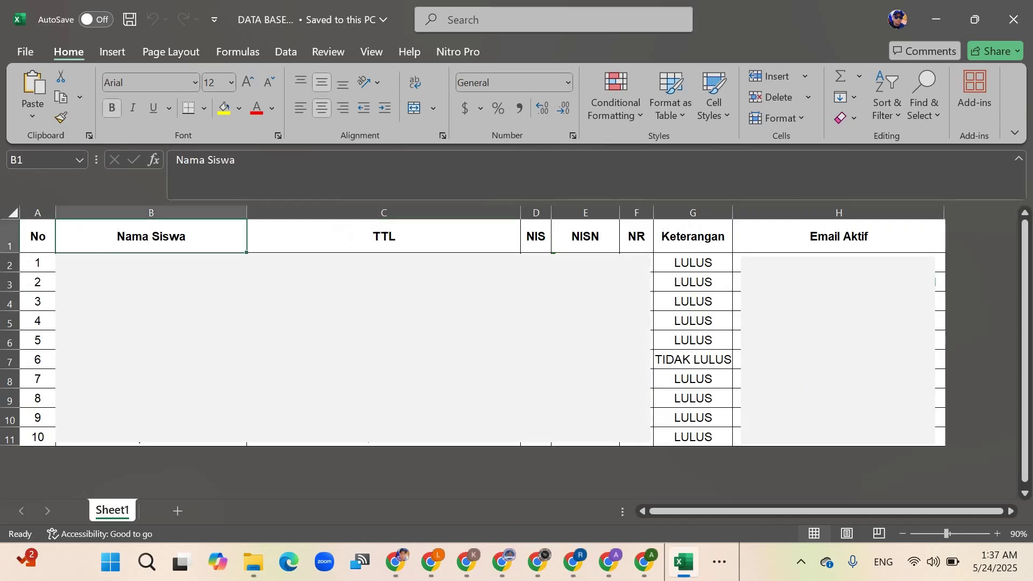
click(384, 236)
click(536, 236)
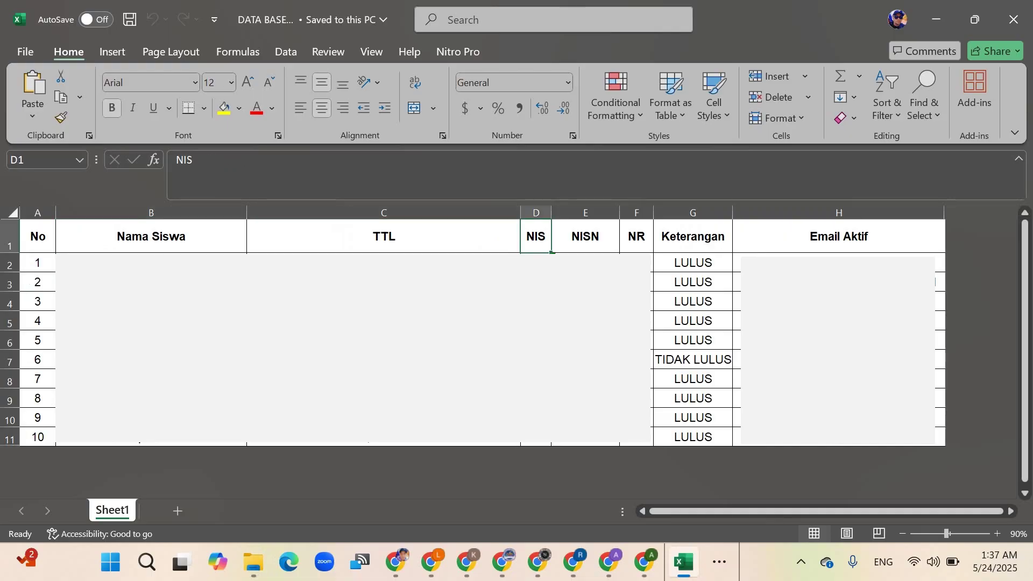
click(586, 236)
click(636, 236)
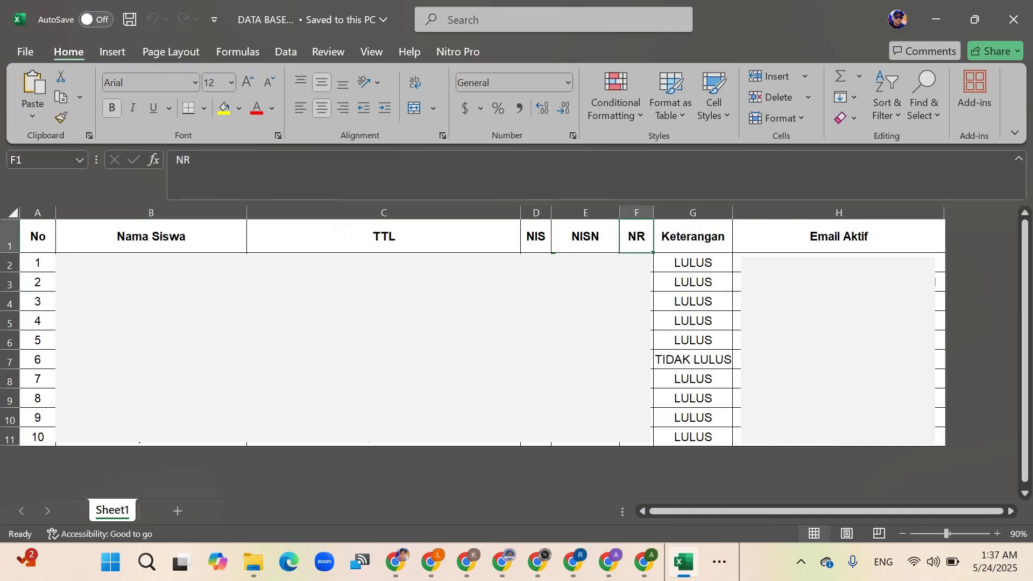
click(693, 236)
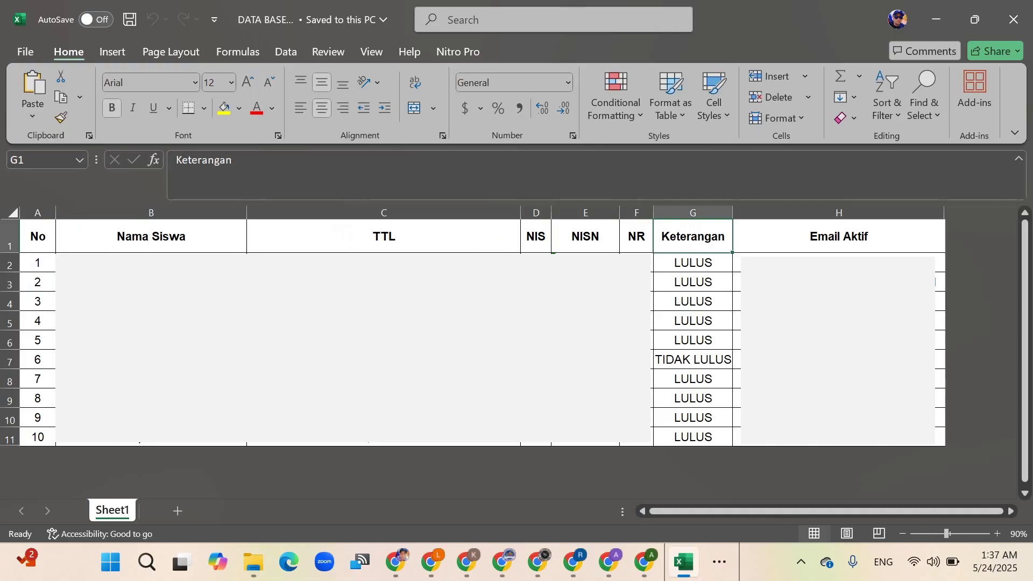
click(839, 236)
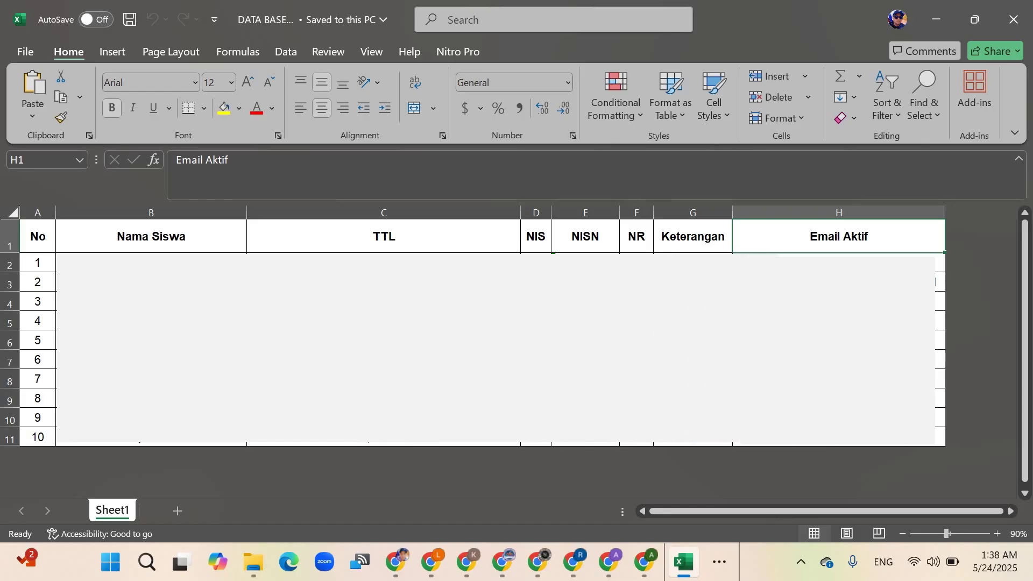
Return to the No heading and check the headings again one by one up to Keterangan.
key(Home)
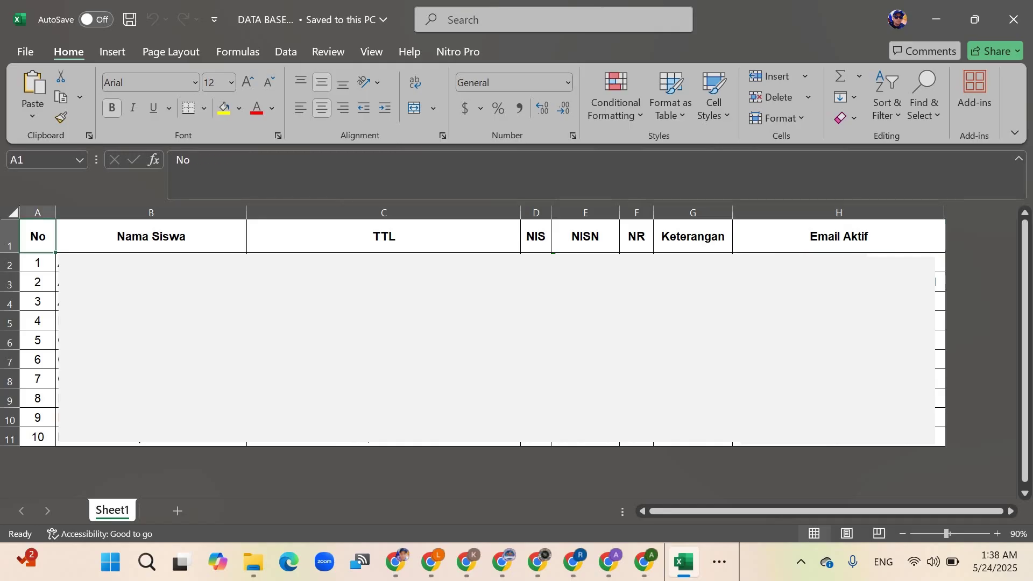
key(shift+Right)
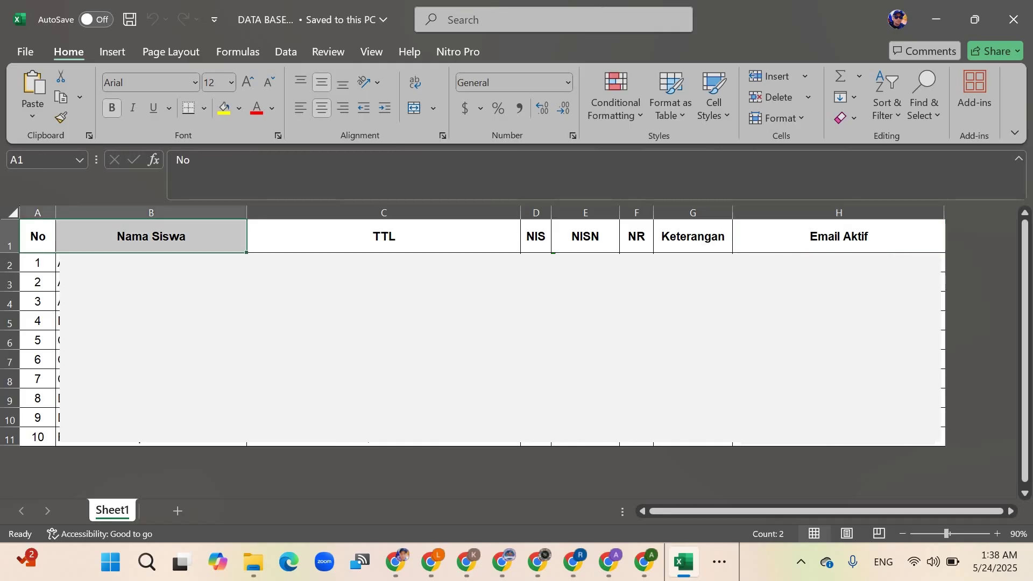
click(383, 236)
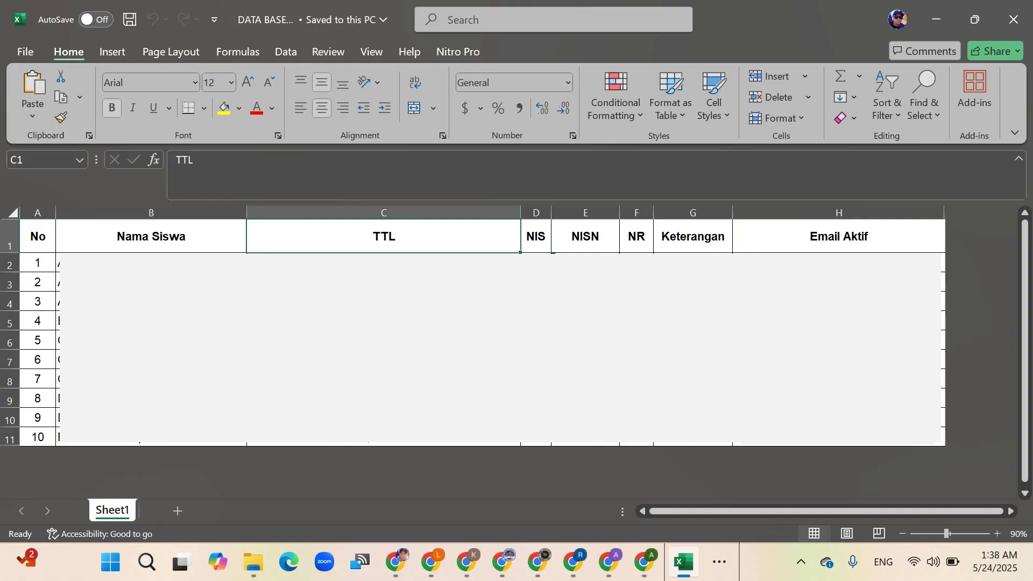
click(536, 236)
click(585, 236)
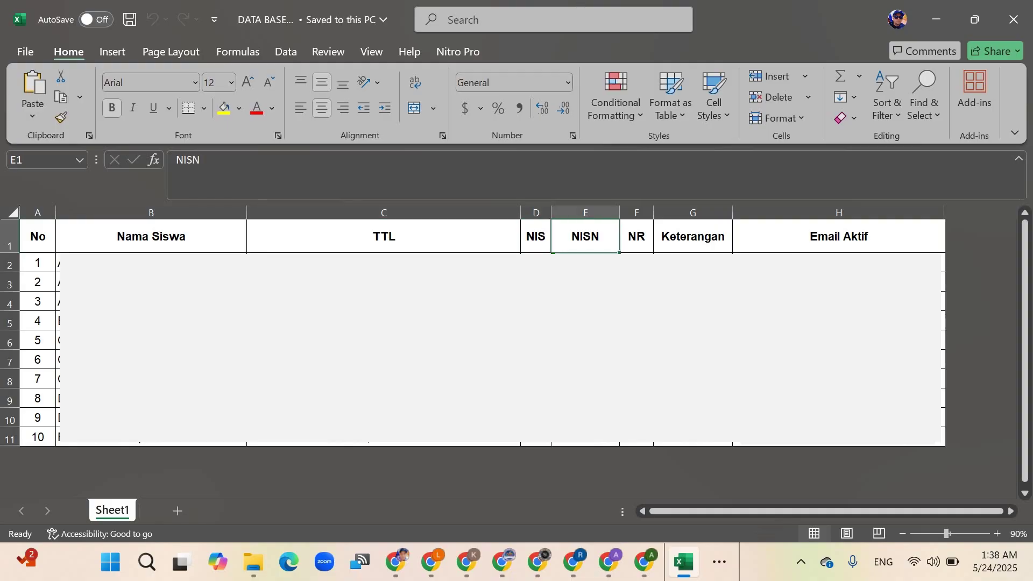
click(636, 236)
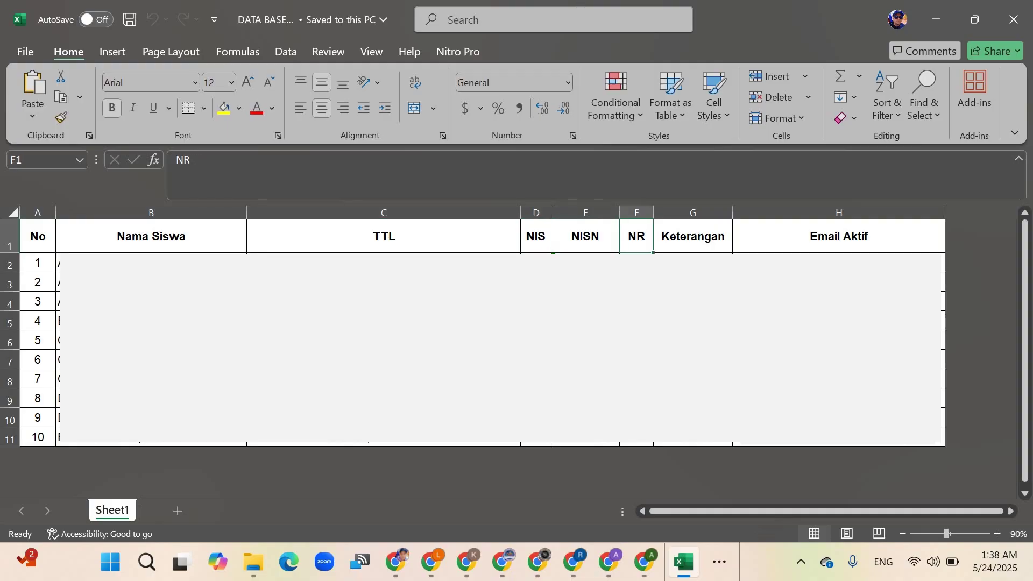
click(693, 236)
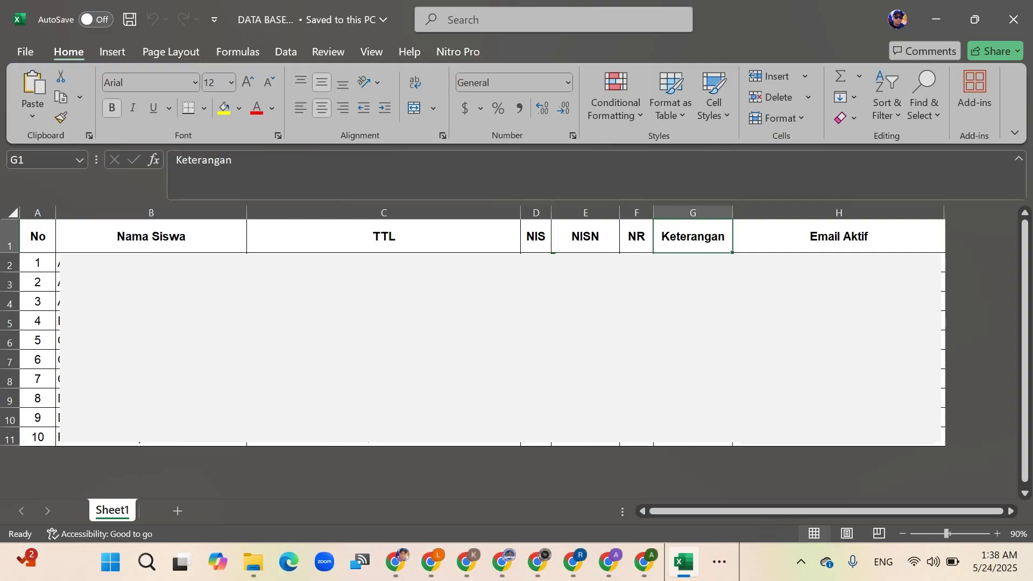
Switch to the FORMAT SKL letter in Word and compare its placeholders with the database headings, down to the signature block.
click(719, 562)
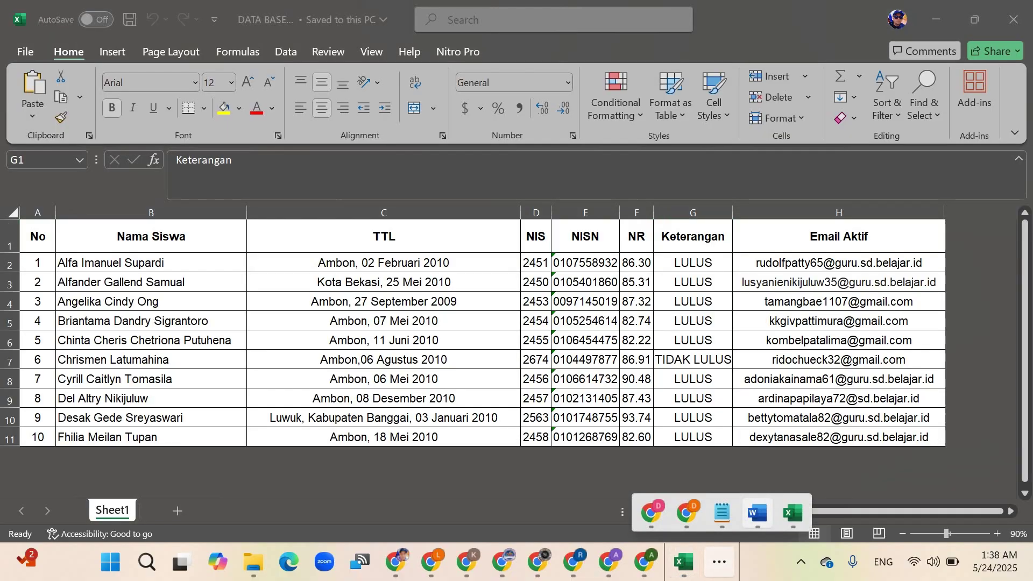
click(757, 513)
scroll(518, 345, down, 3)
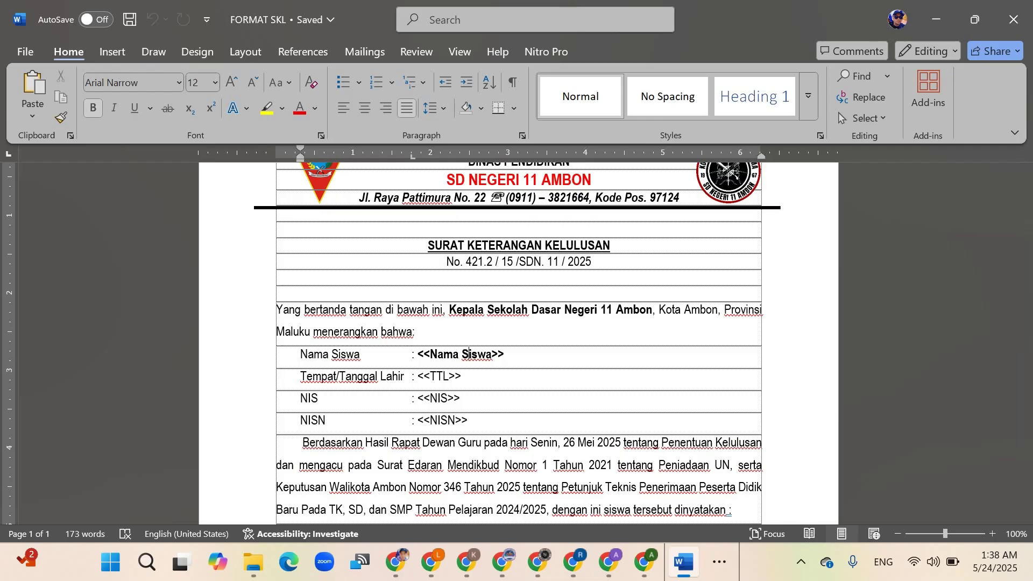
scroll(468, 470, up, 4)
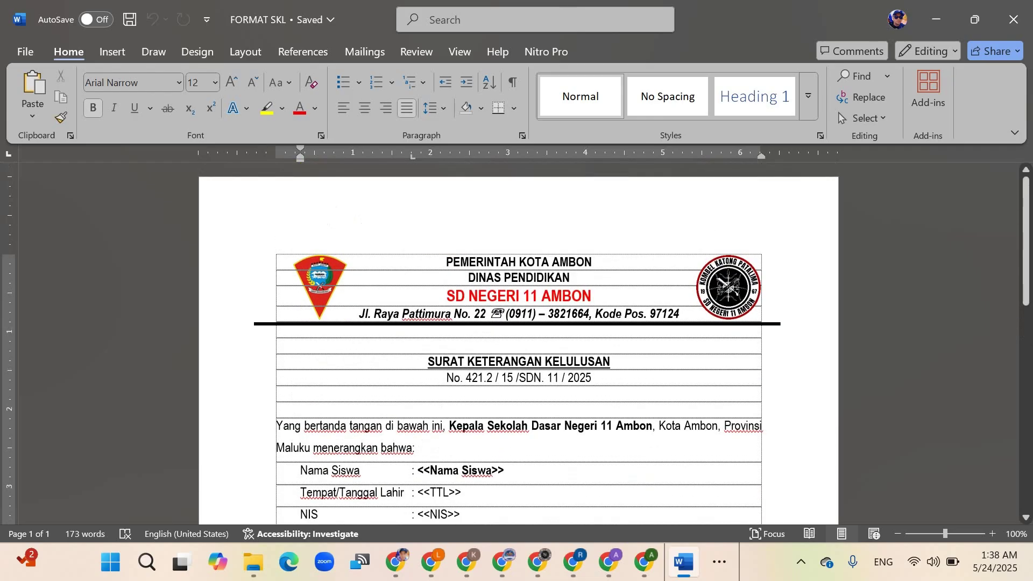
scroll(519, 344, down, 14)
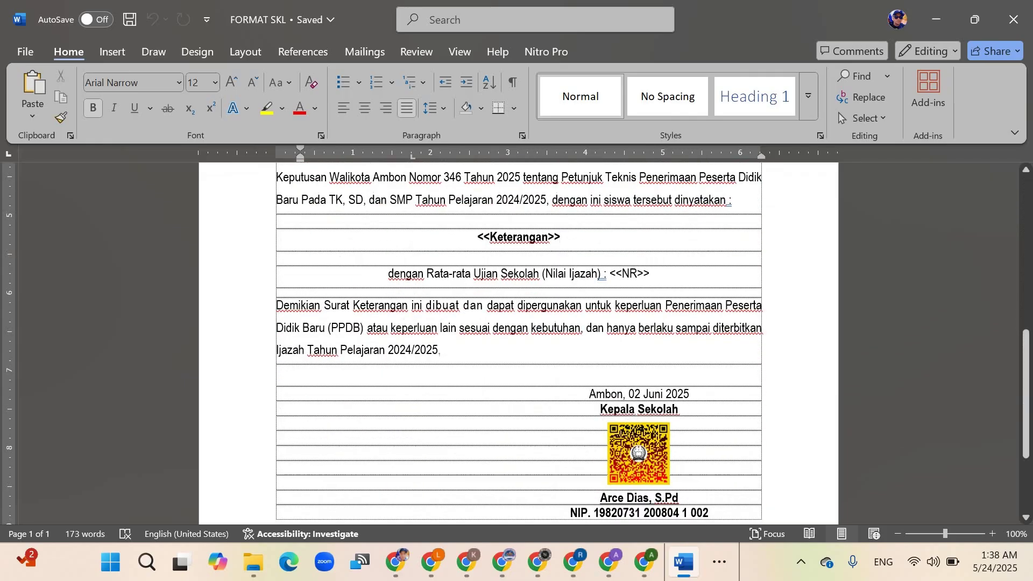
scroll(518, 345, up, 14)
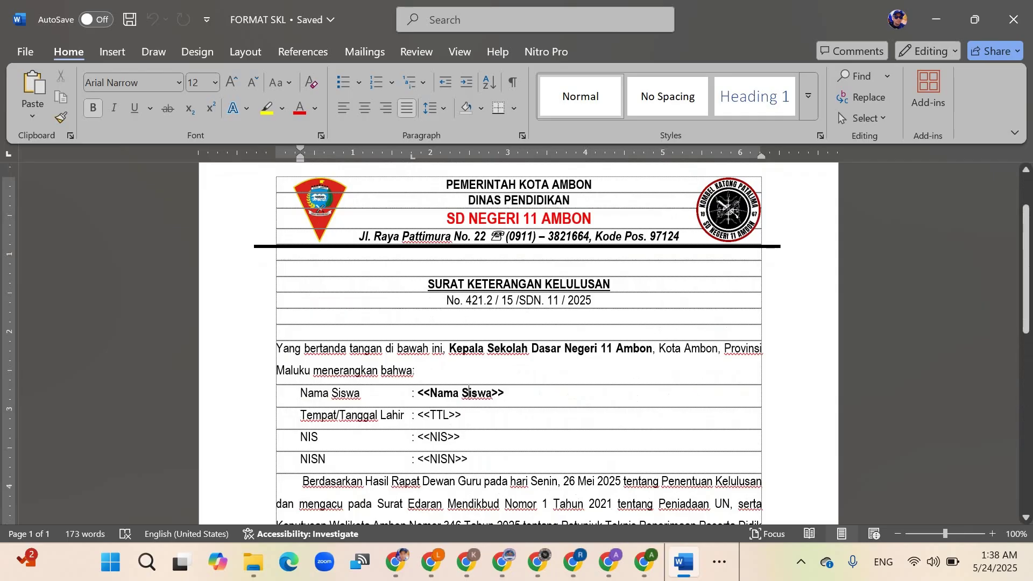
Check the DATA BASE SKL and FORMAT SKL files in the BARU folder, and switch to My Drive in Chrome.
key(alt+Tab)
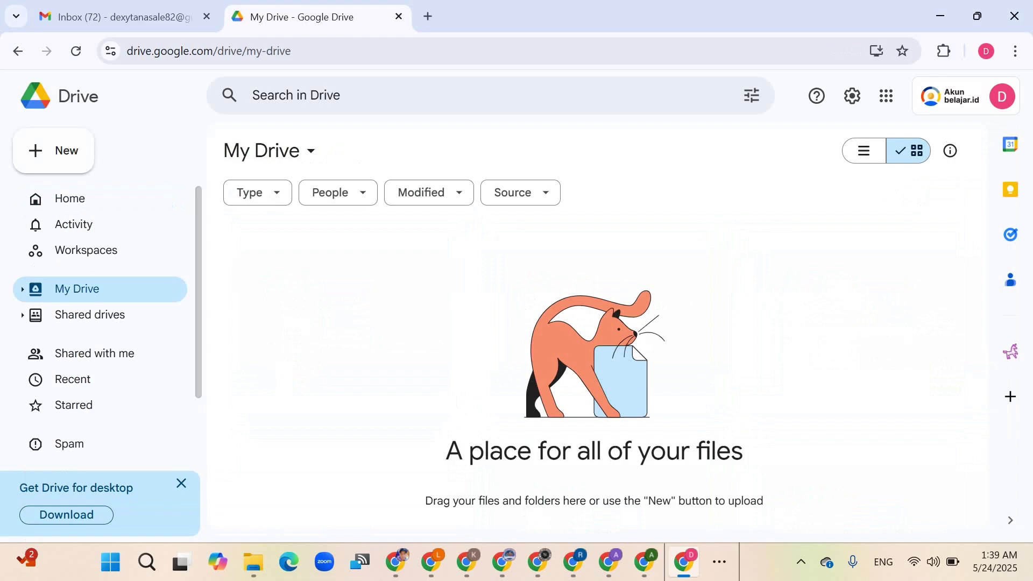
click(254, 562)
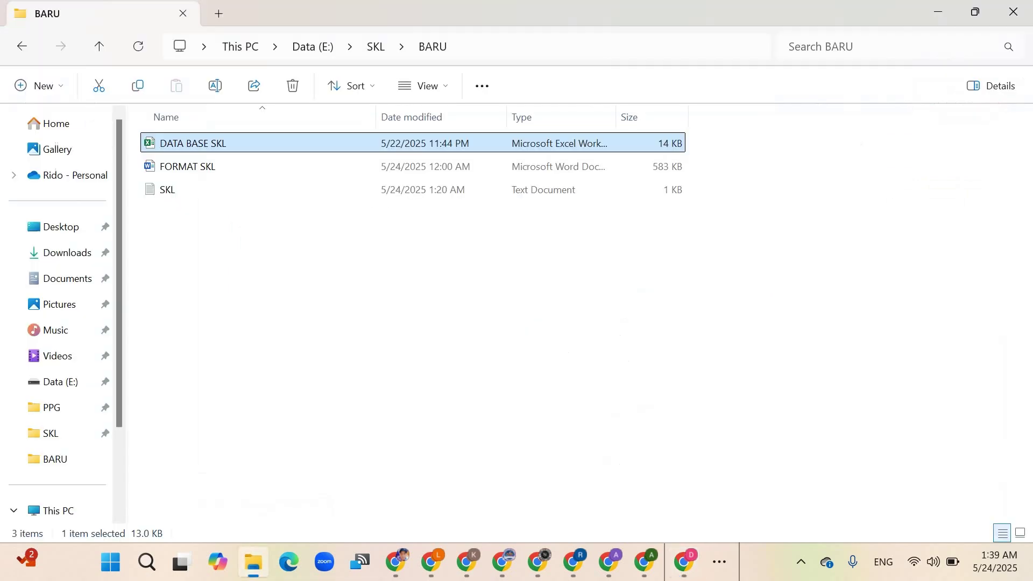
click(188, 167)
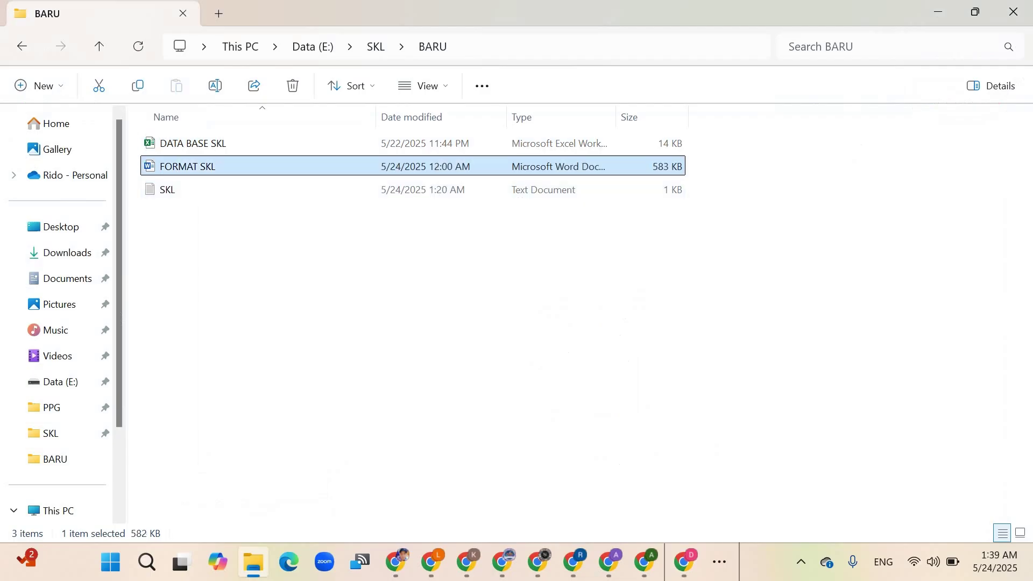
click(188, 144)
click(187, 166)
click(684, 561)
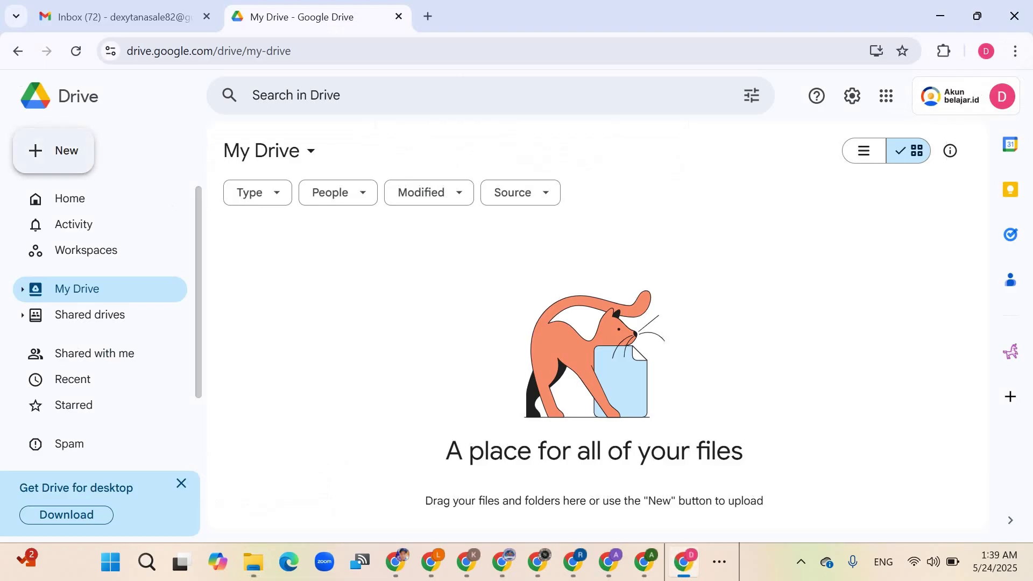
Upload DATA BASE SKL and FORMAT SKL from the BARU folder inside SKL to My Drive, and dismiss the upload notice.
click(53, 151)
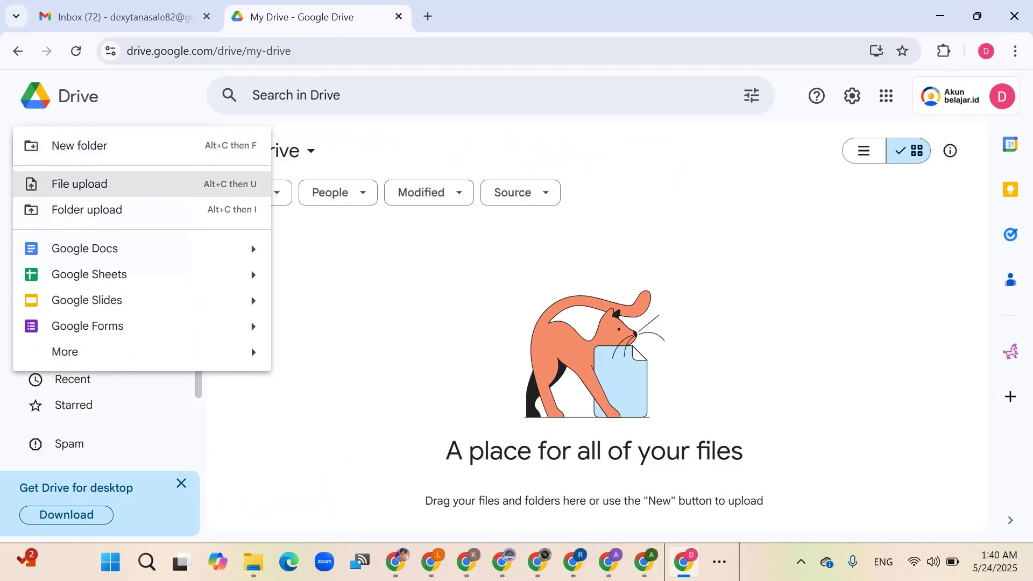
key(Return)
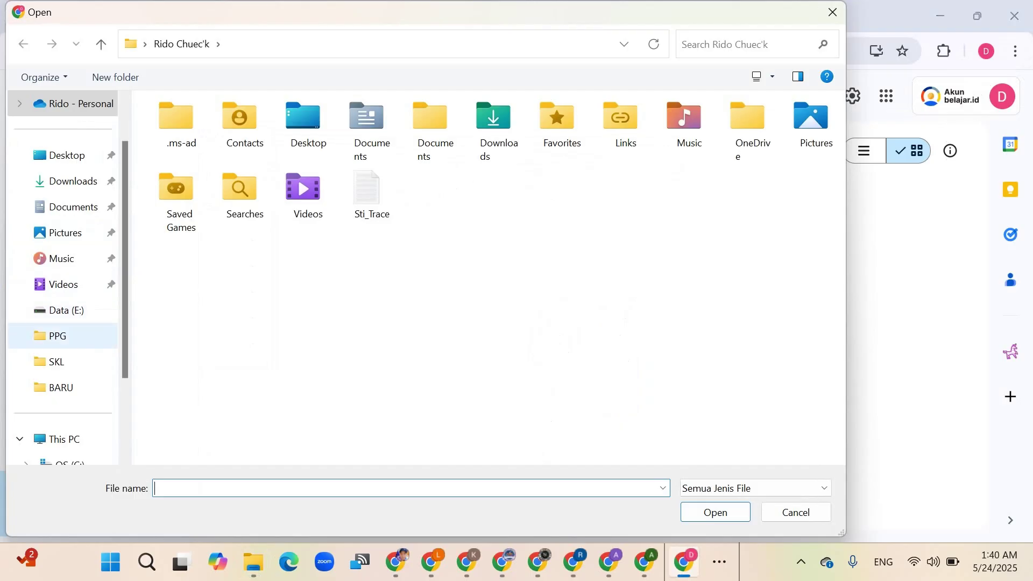
click(56, 361)
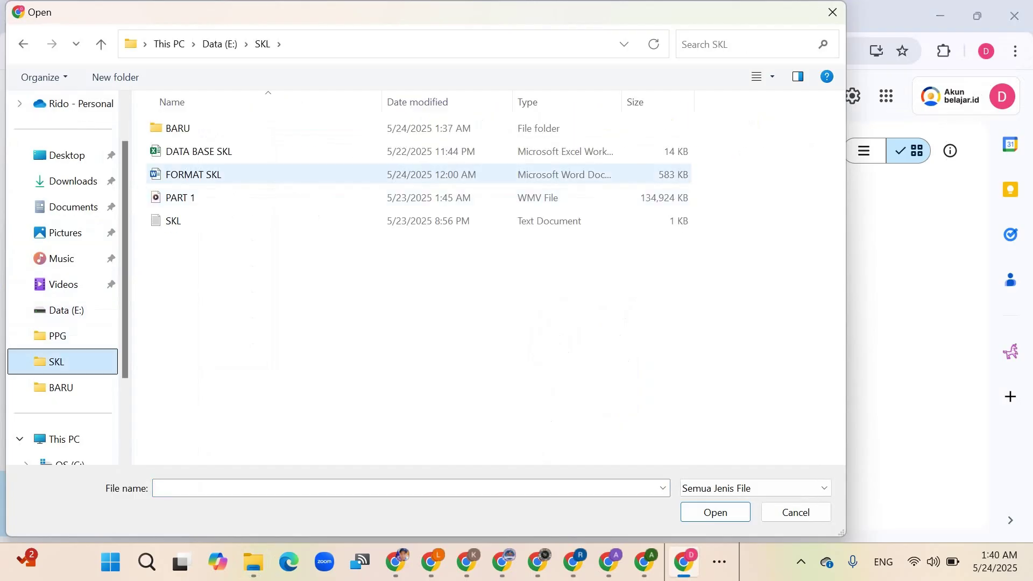
key(Return)
key(Down)
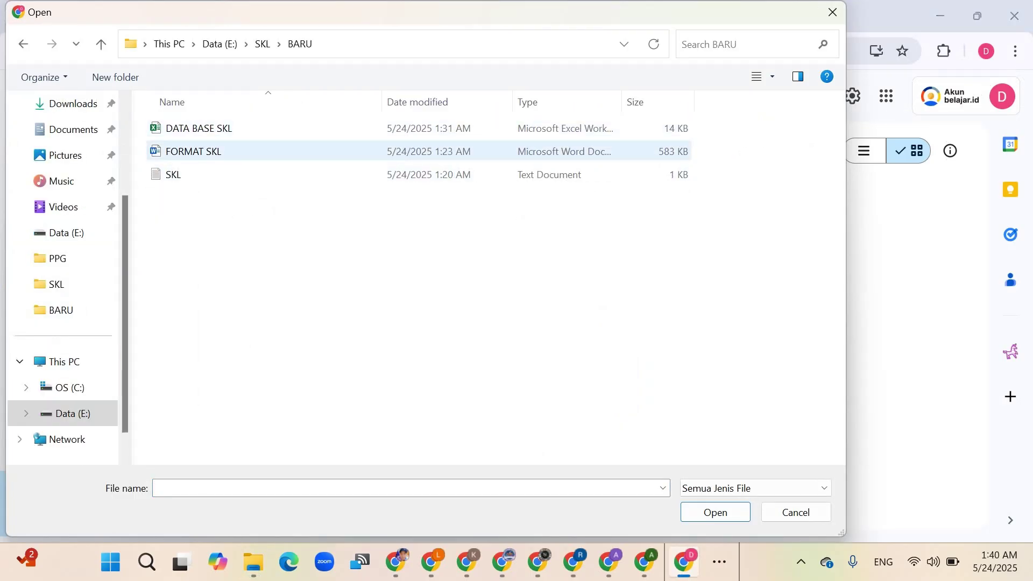
key(shift+Up)
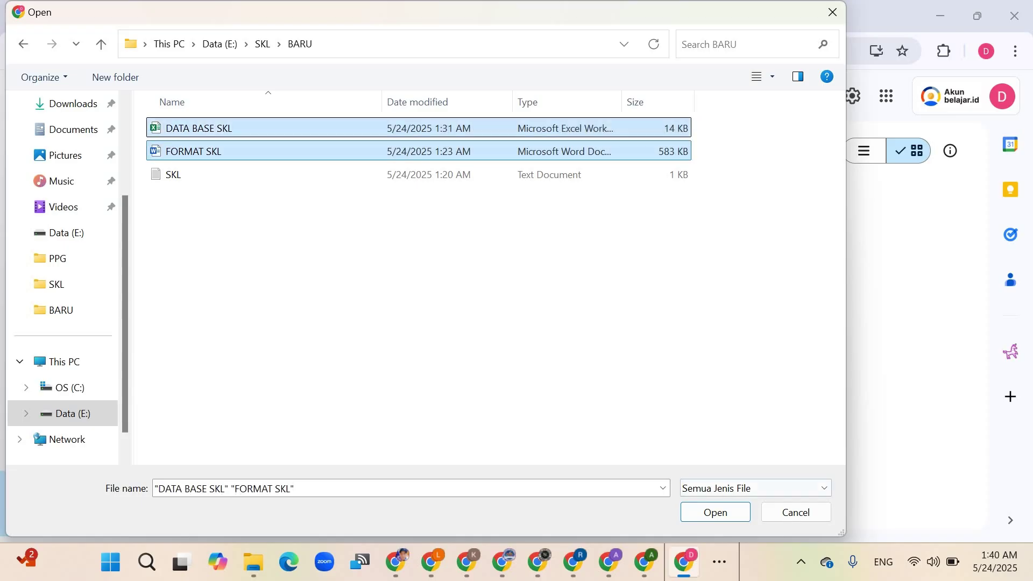
key(Return)
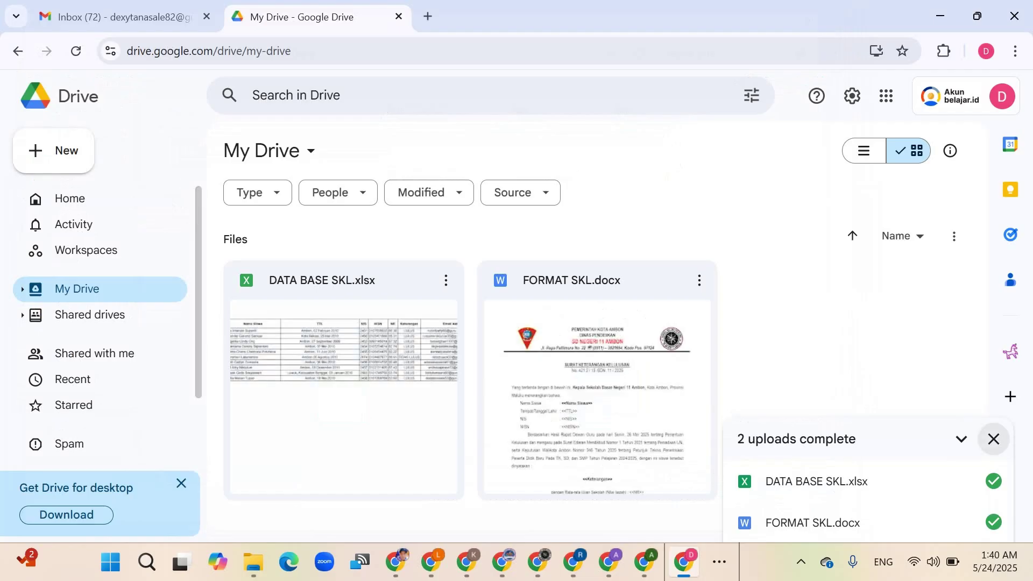
click(994, 439)
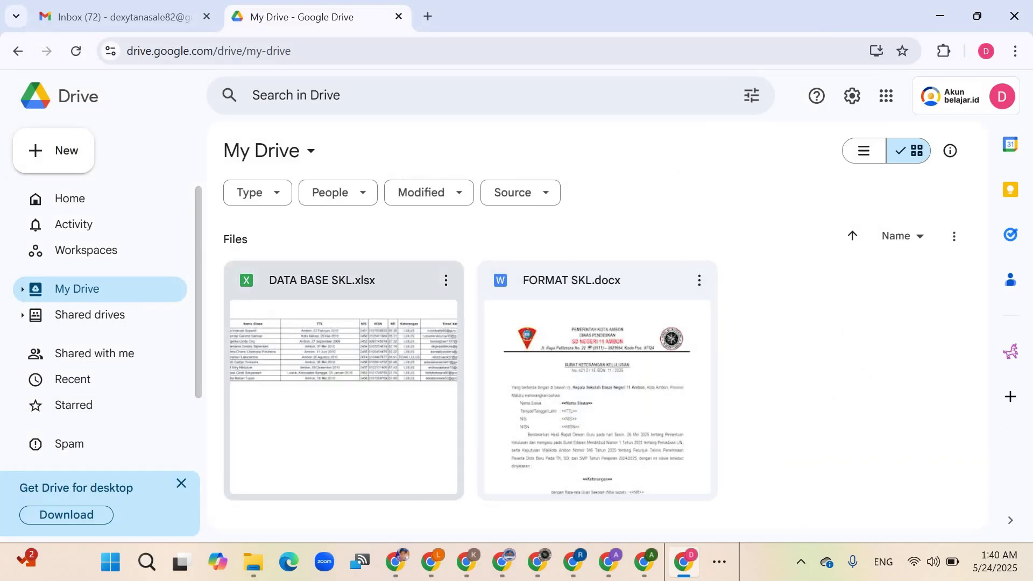
Check the two uploaded files in My Drive and open FORMAT SKL.docx in Google Docs.
click(344, 323)
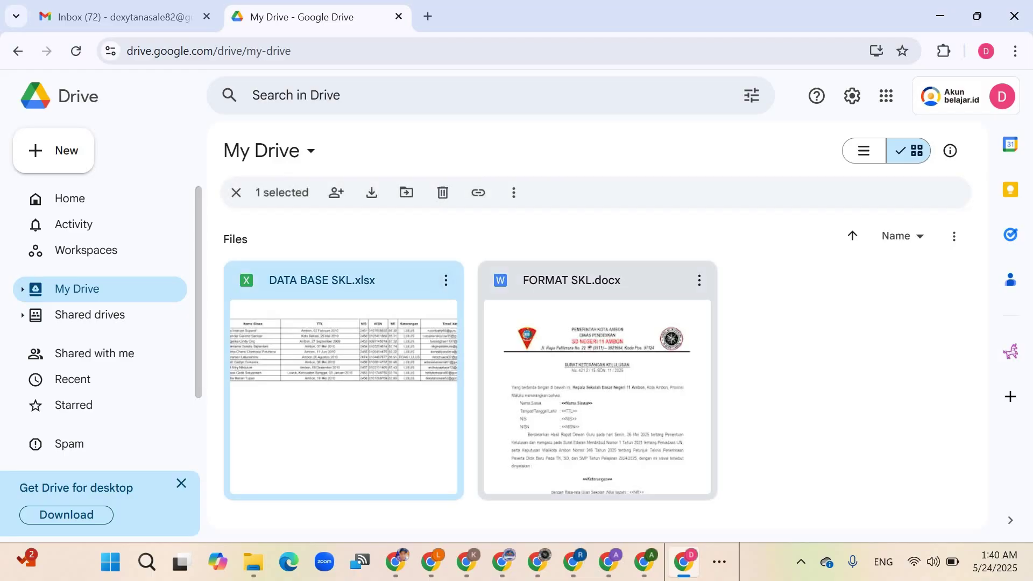
click(597, 377)
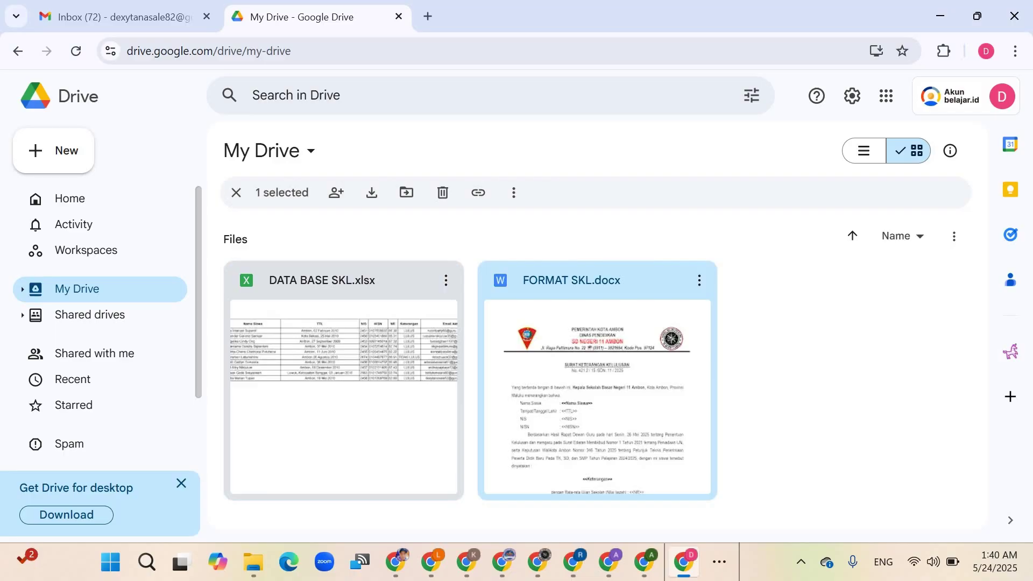
click(343, 323)
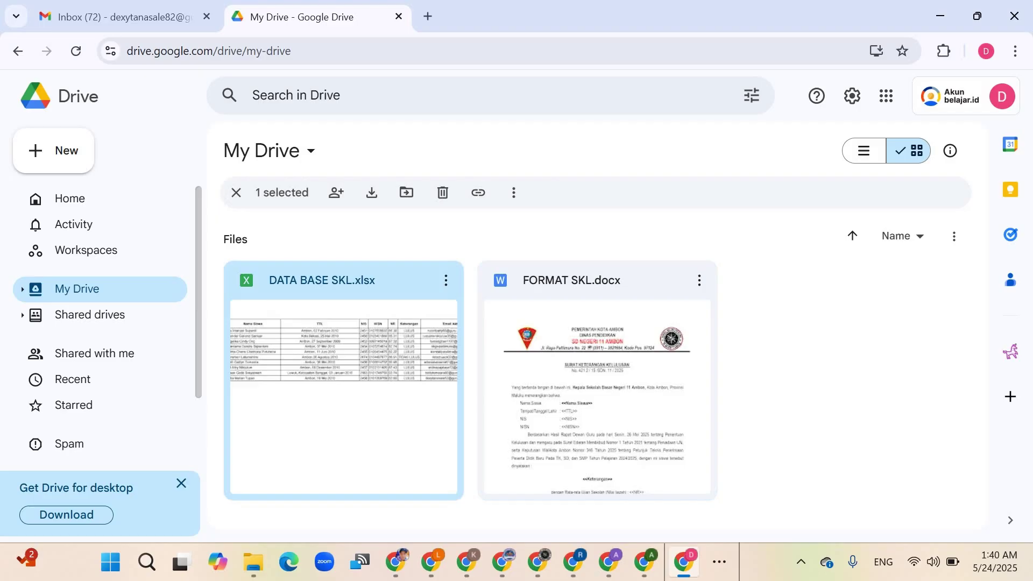
click(597, 377)
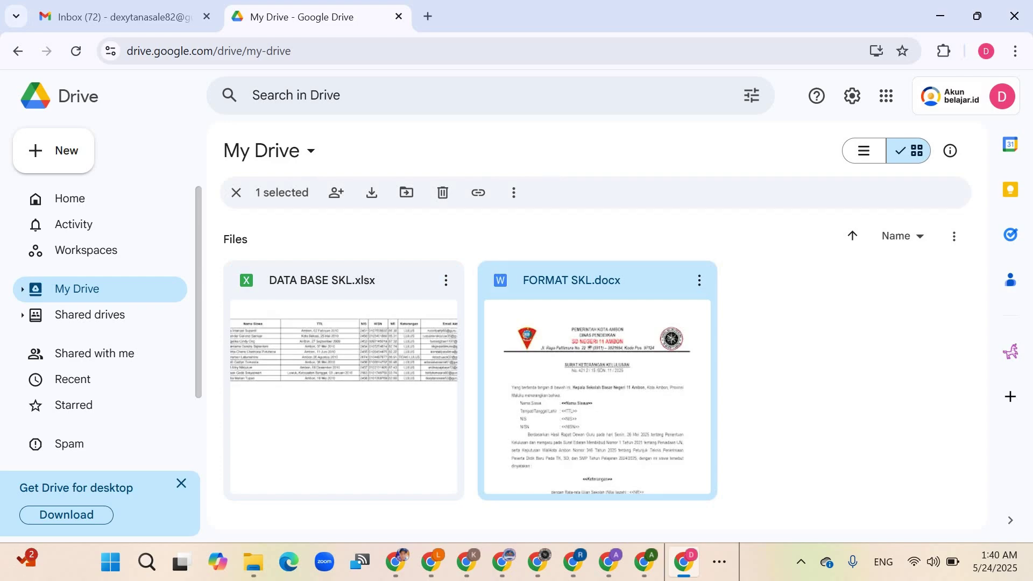
key(Return)
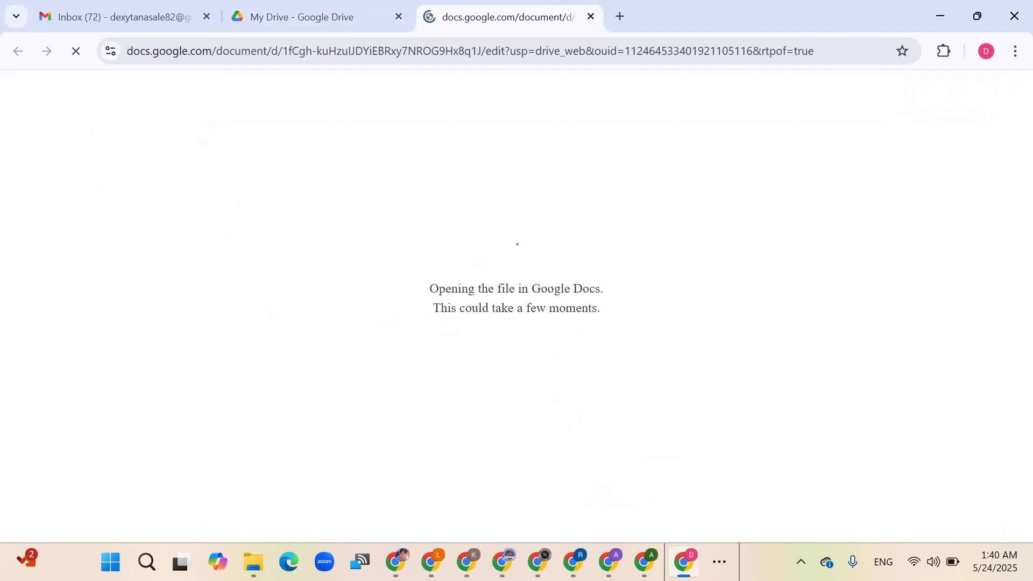
Return to My Drive, open DATA BASE SKL.xlsx in Google Sheets, and dismiss the Office editing welcome message.
key(ctrl+shift+Tab)
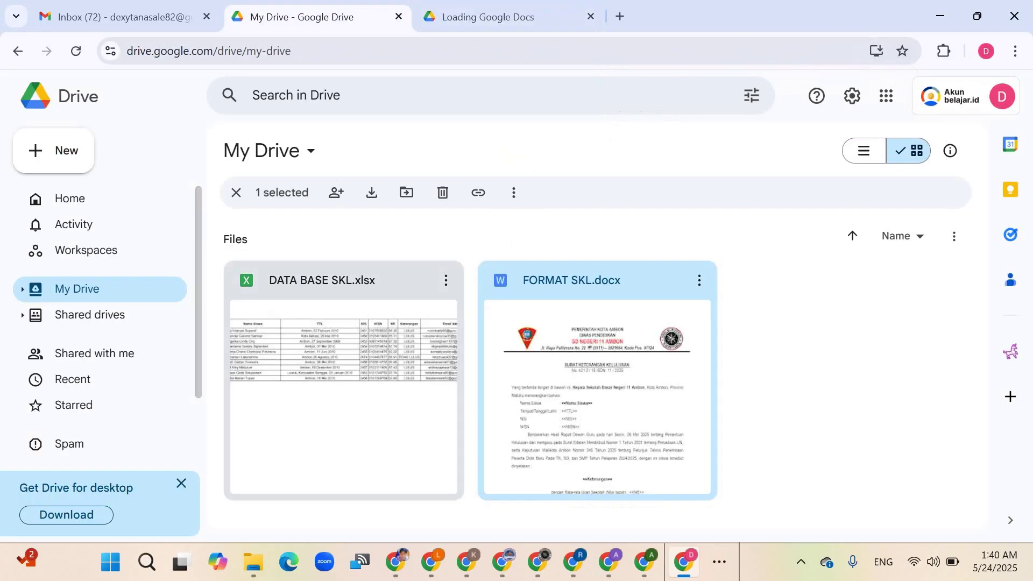
key(Left)
key(Return)
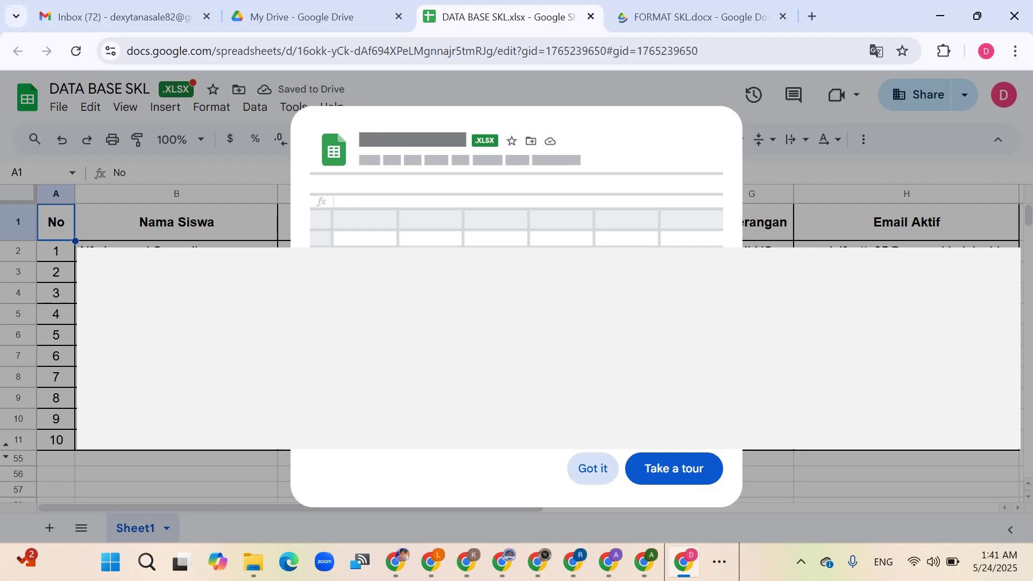
key(Escape)
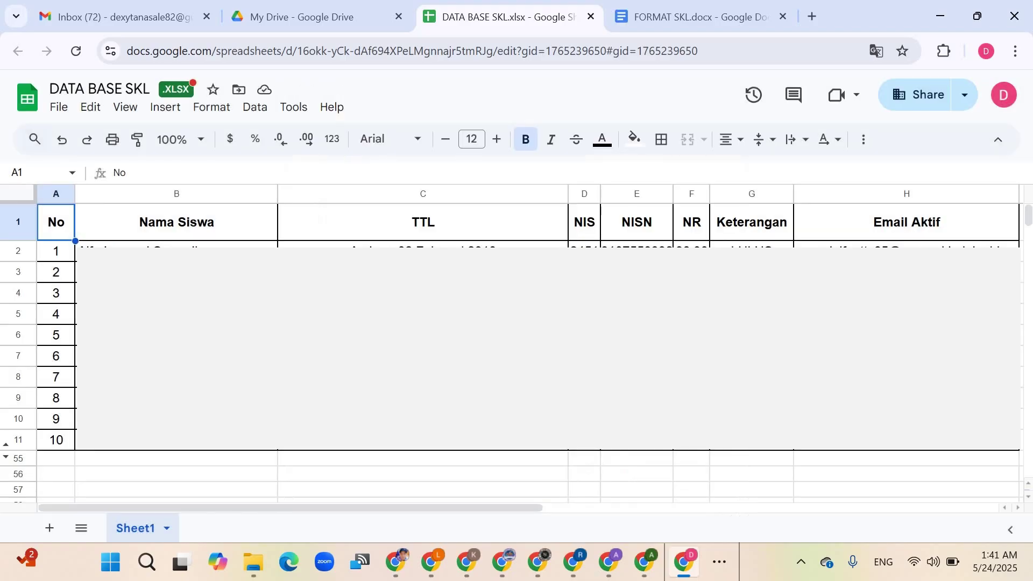
Save DATA BASE SKL.xlsx as a Google Sheets file and close the original .xlsx version.
click(423, 245)
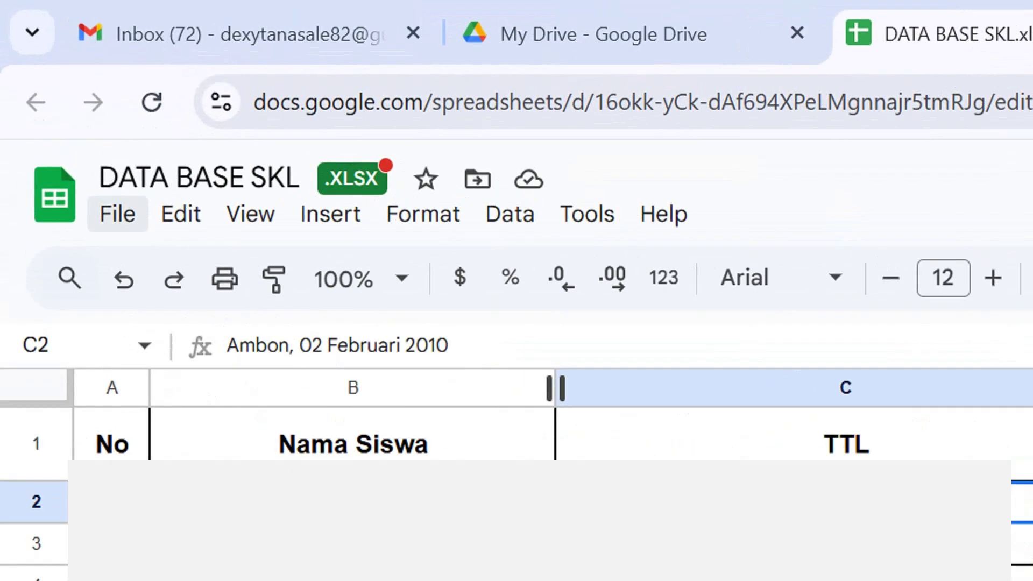
click(117, 214)
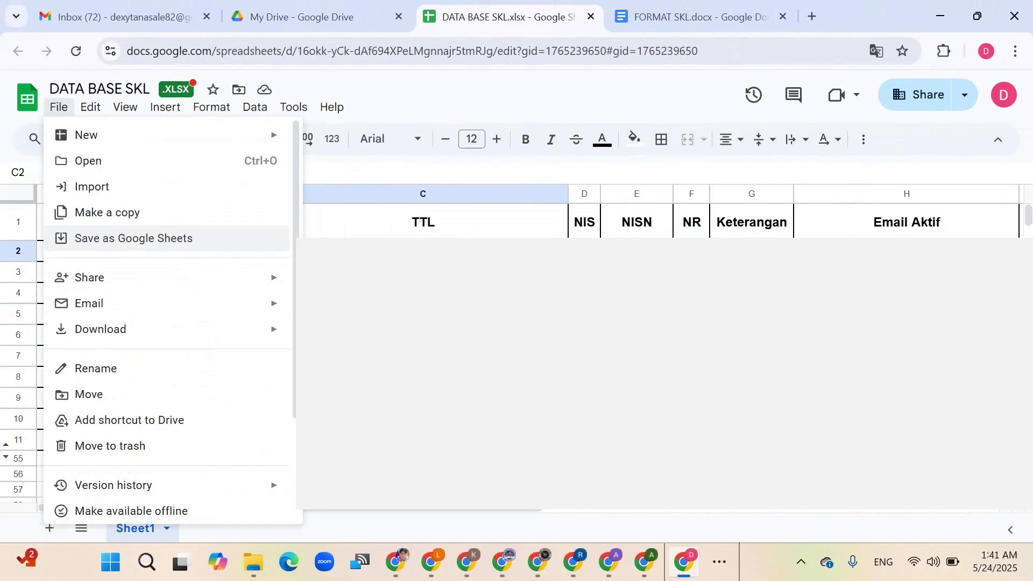
key(Return)
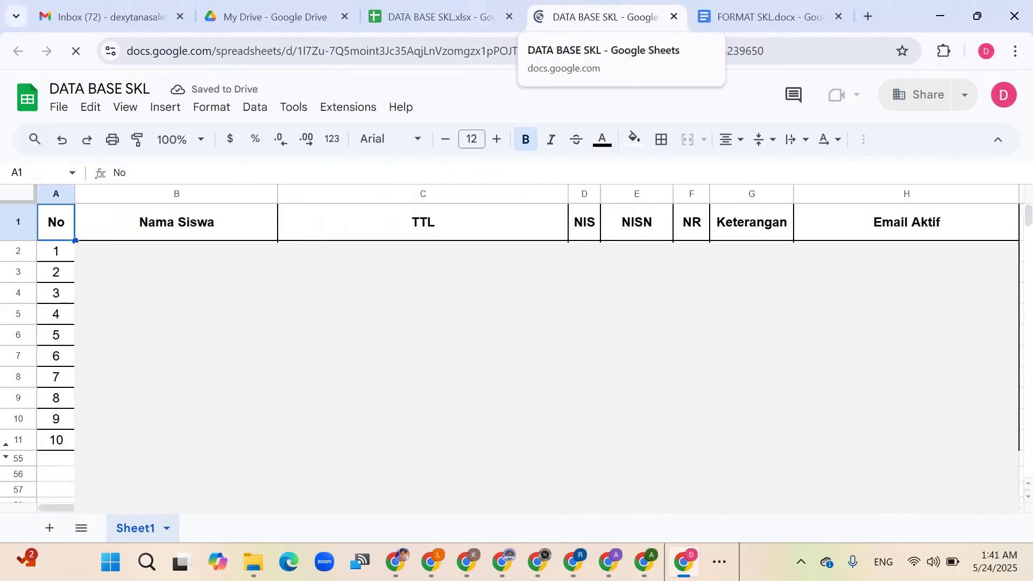
click(446, 16)
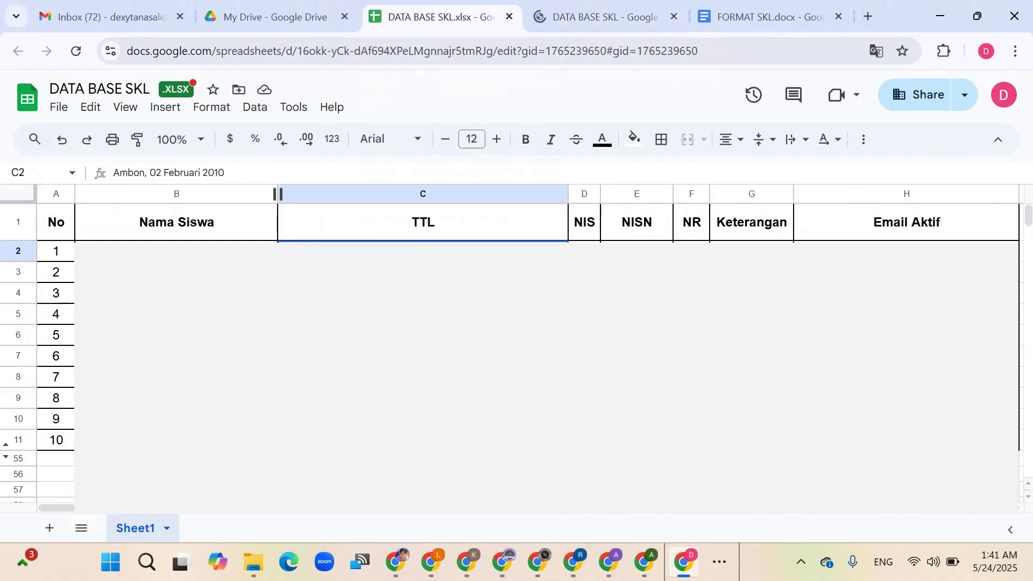
click(509, 16)
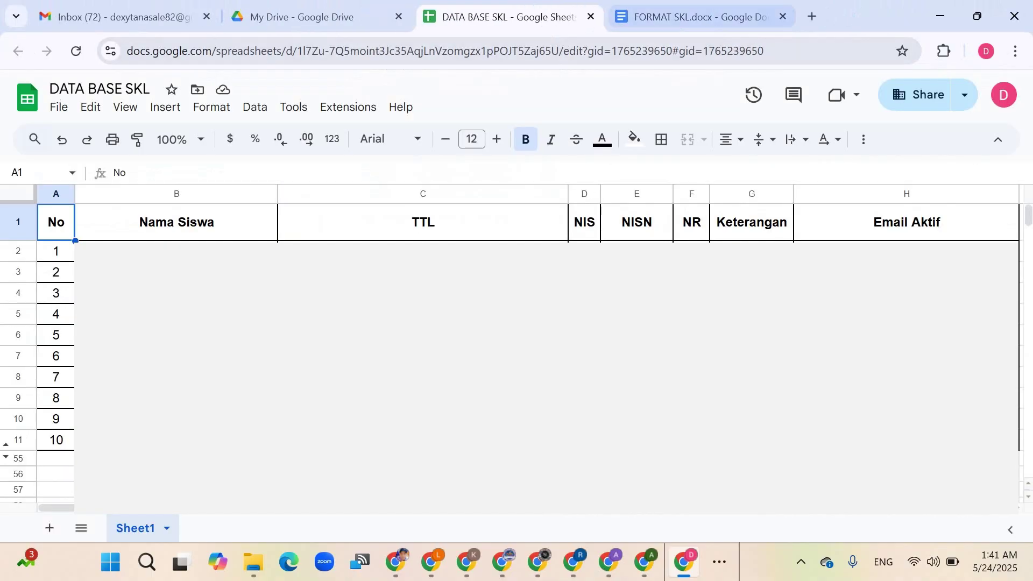
Save FORMAT SKL.docx as a Google Docs file, dismissing its welcome message, and close the original .docx version.
click(694, 17)
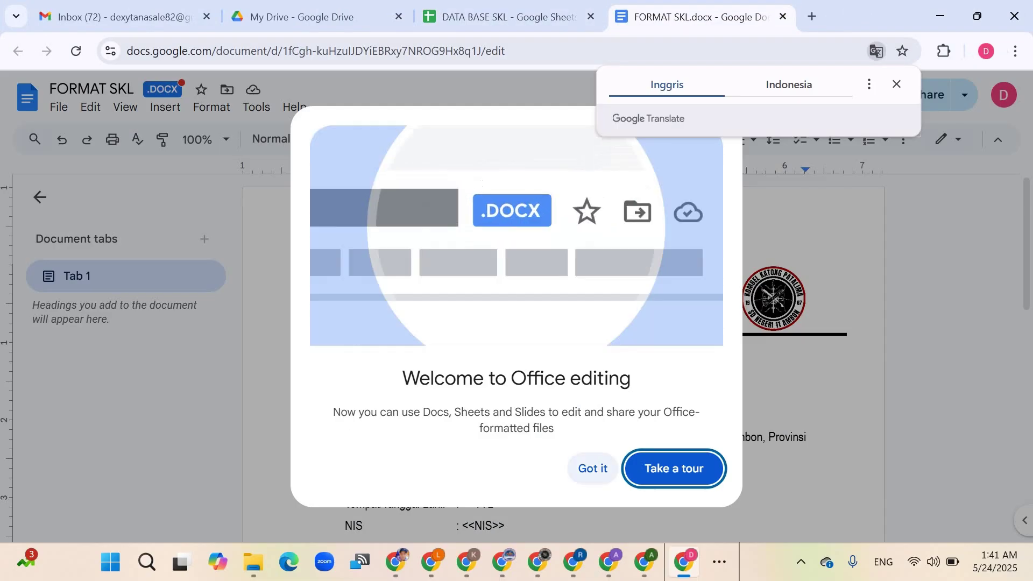
key(Escape)
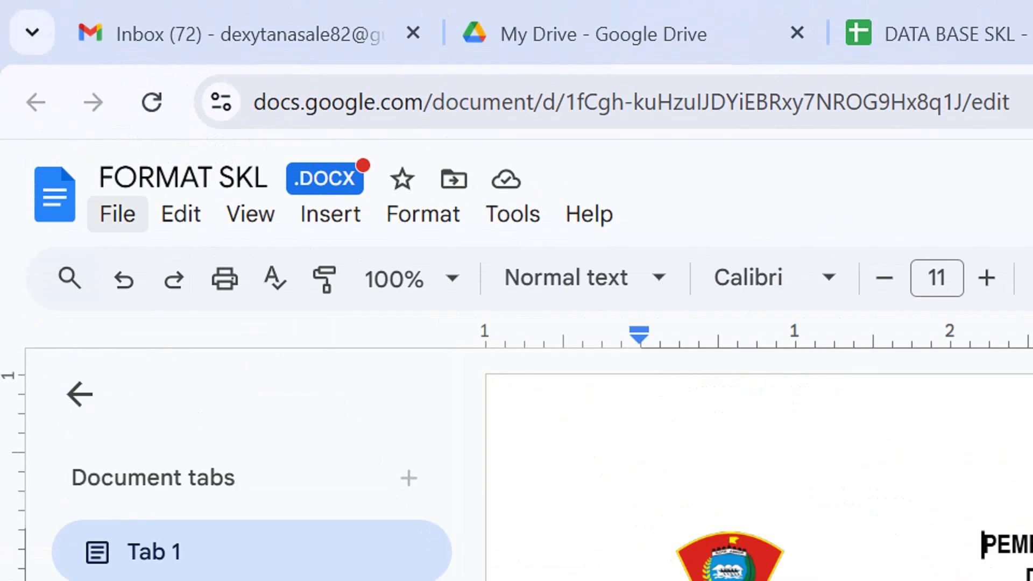
click(117, 214)
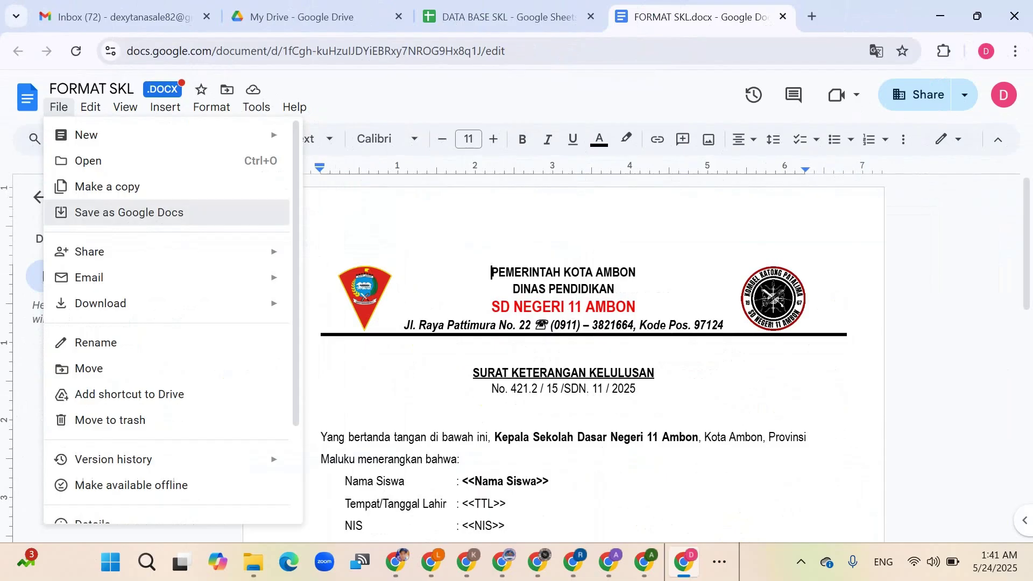
click(259, 414)
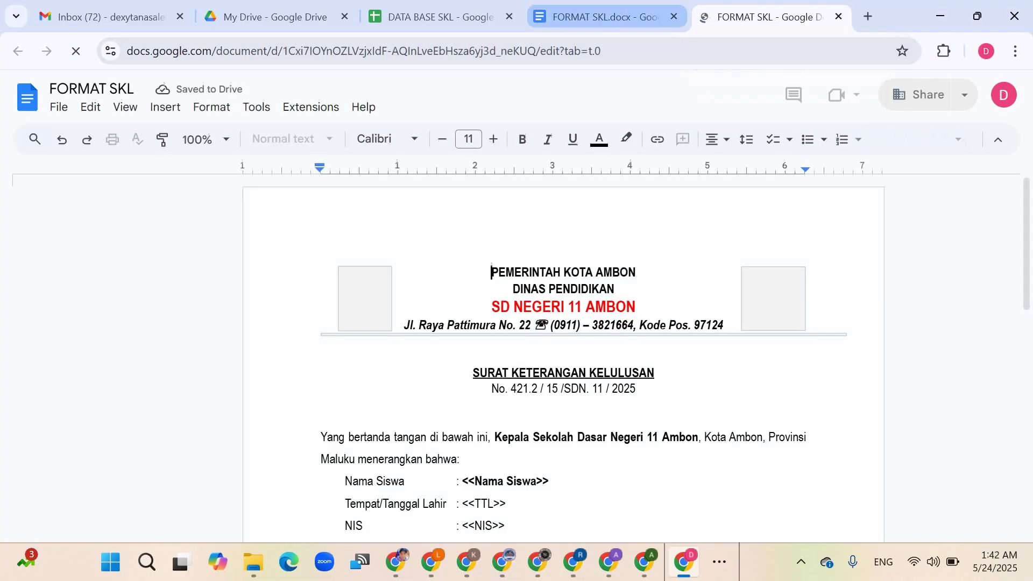
click(674, 16)
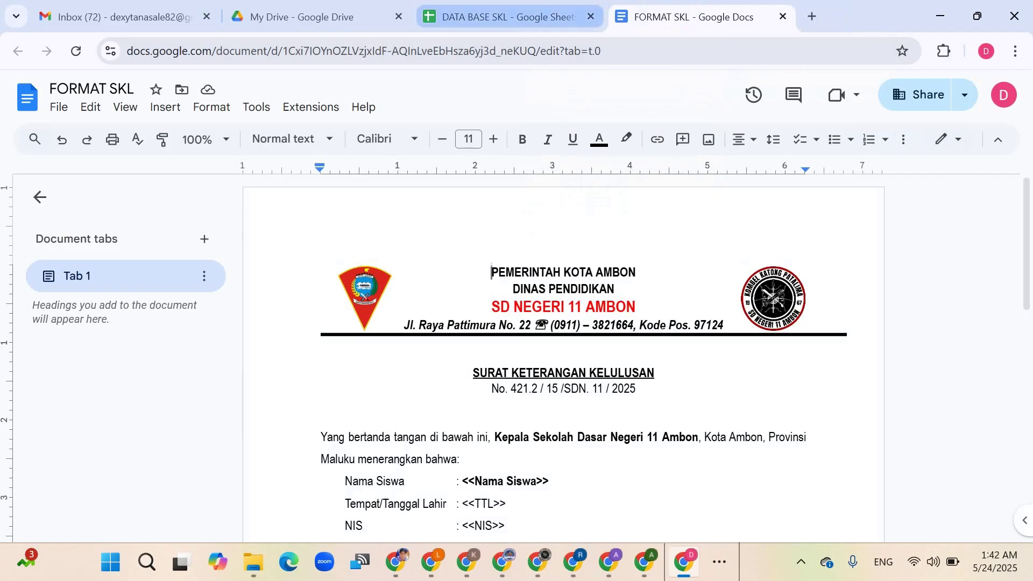
Check both converted files and go through the DATA BASE SKL column headings from Nama Siswa to Keterangan.
click(506, 16)
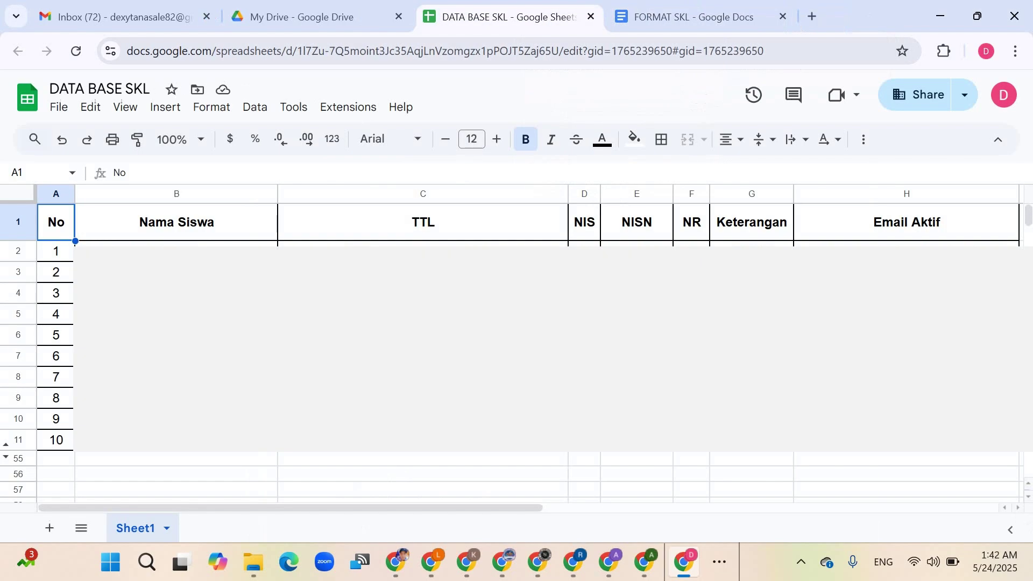
click(694, 17)
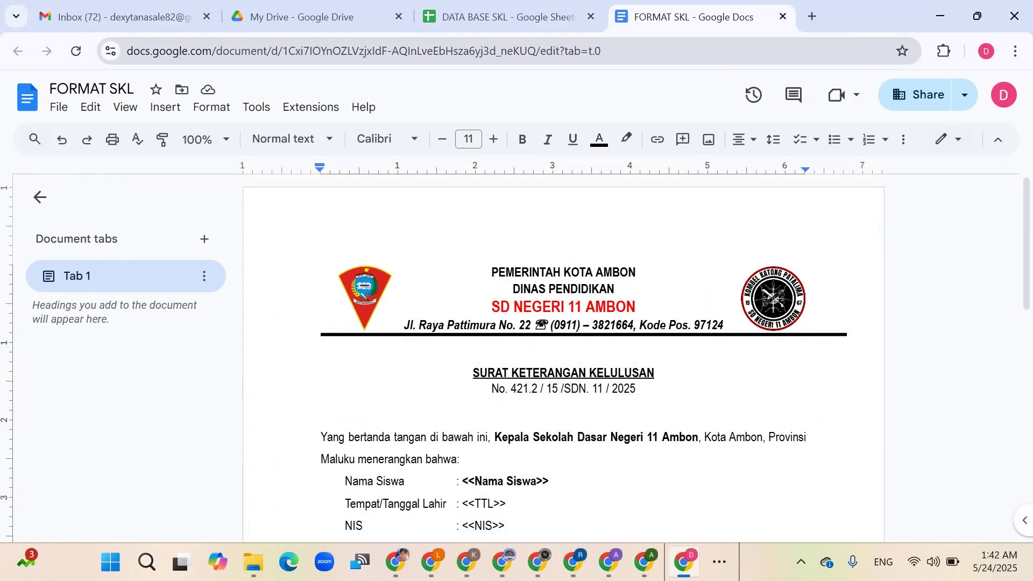
click(506, 16)
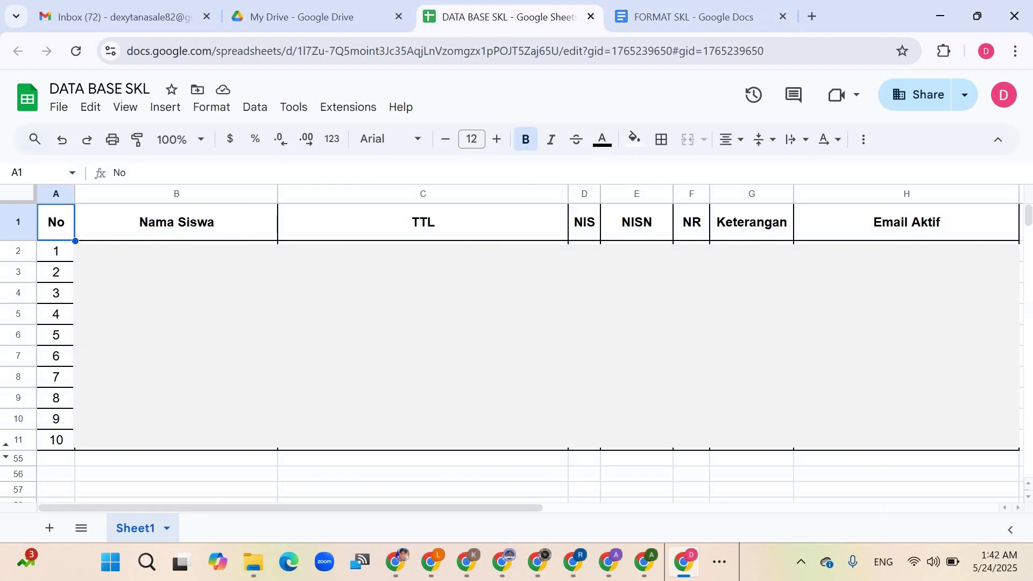
key(Right)
key(Right)
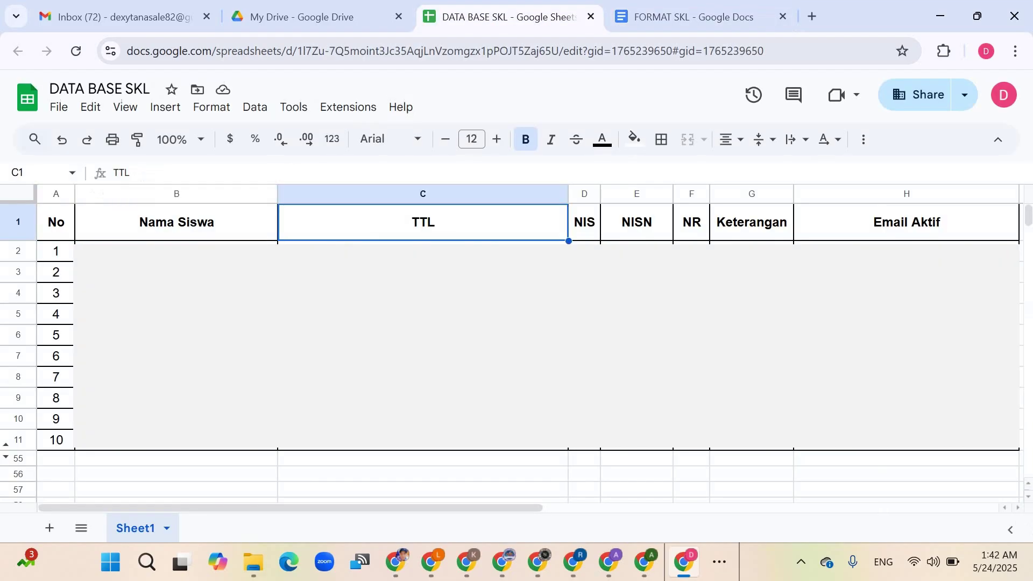
key(Right)
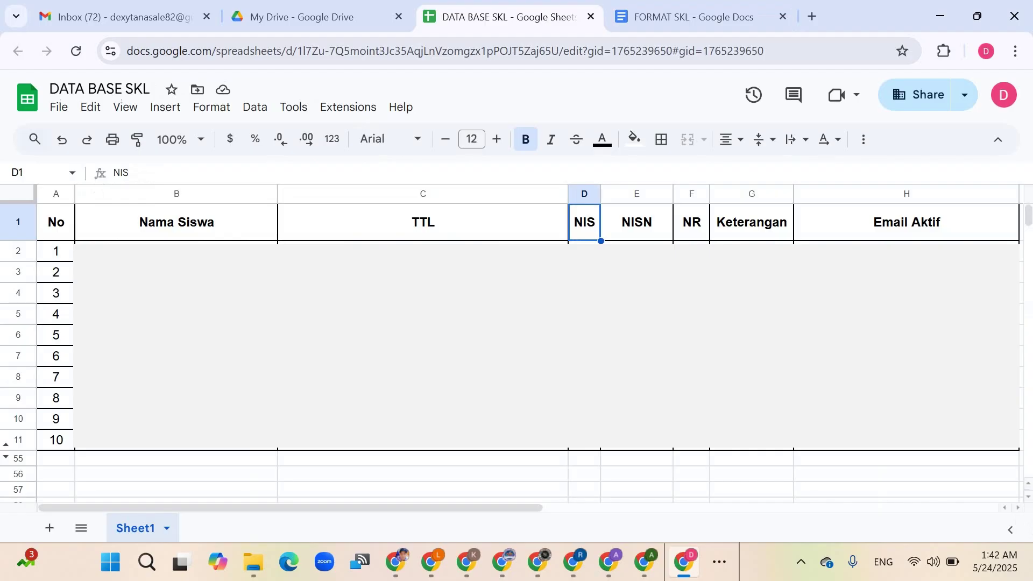
click(752, 222)
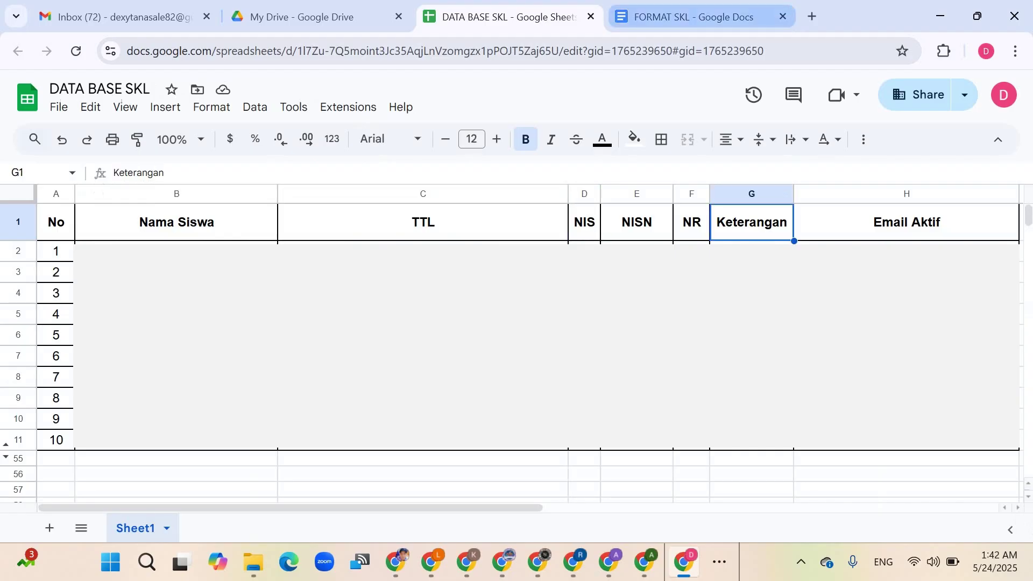
Compare the <<Nama Siswa>> placeholder in the FORMAT SKL letter with the Nama Siswa heading in DATA BASE SKL.
click(694, 17)
scroll(564, 350, down, 5)
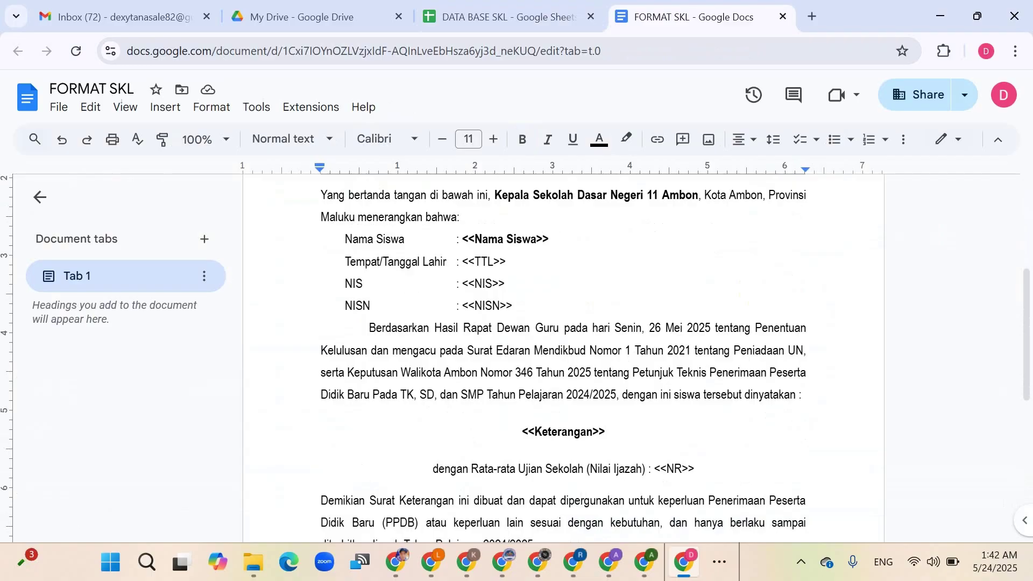
drag(462, 239, 554, 238)
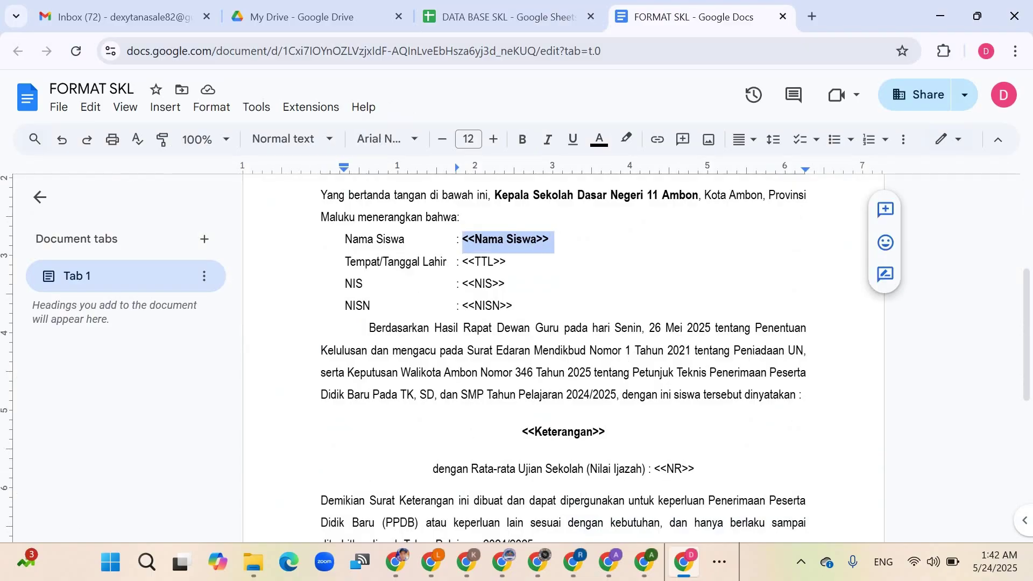
click(501, 17)
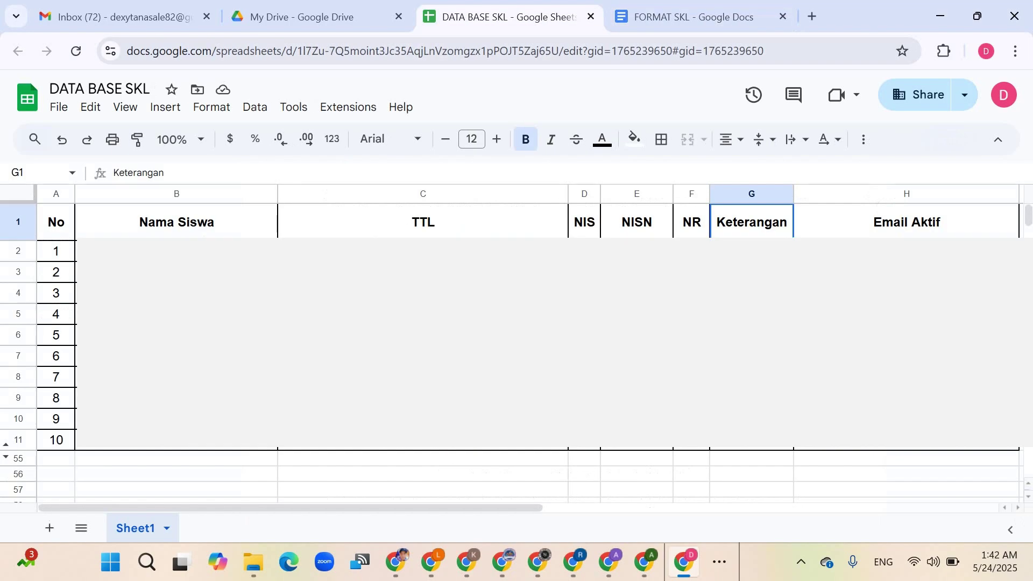
click(177, 221)
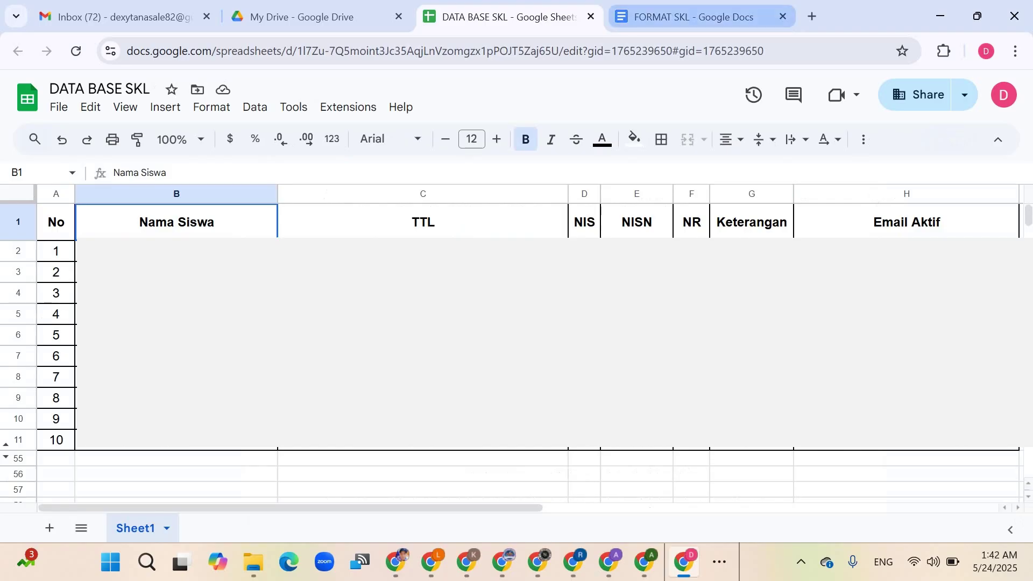
click(694, 17)
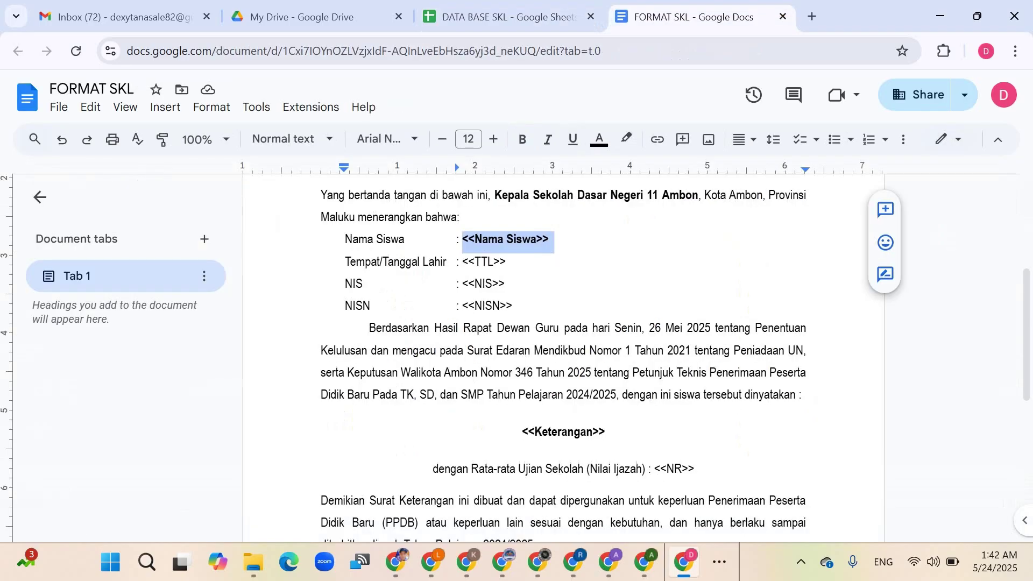
click(514, 239)
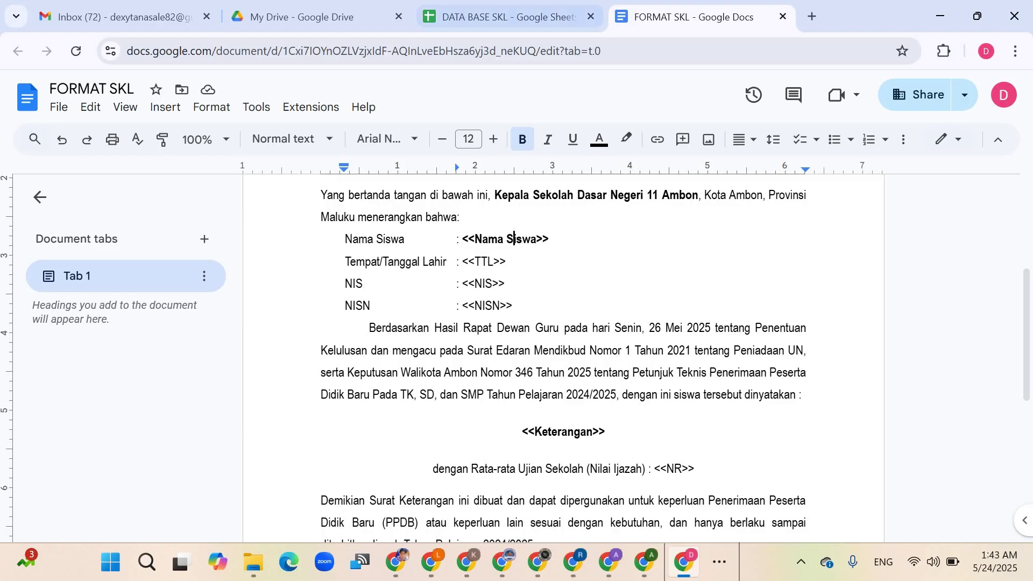
Slightly widen the NIS, NISN, NR and Keterangan columns in the DATA BASE SKL sheet.
click(506, 17)
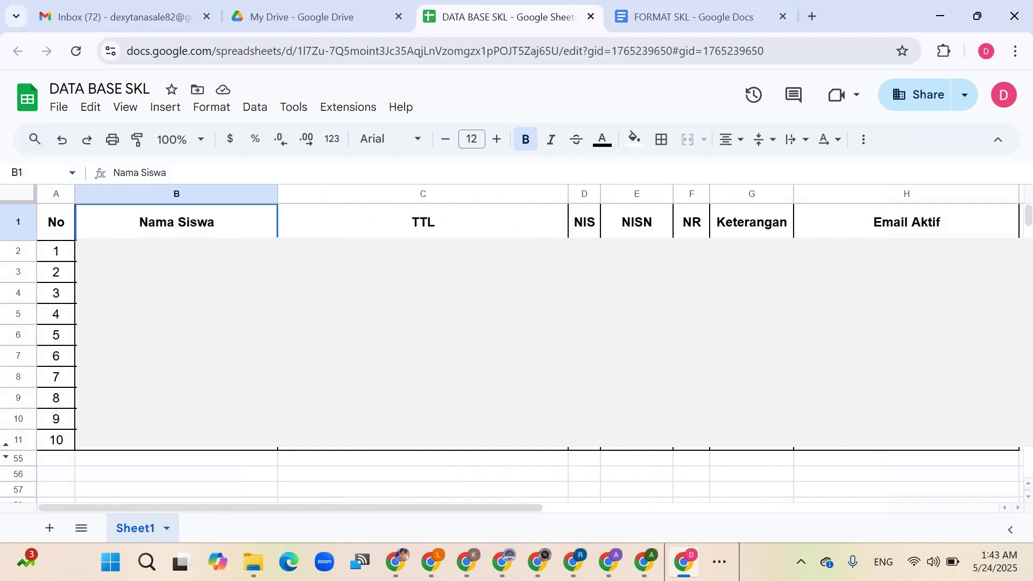
drag(673, 194, 717, 194)
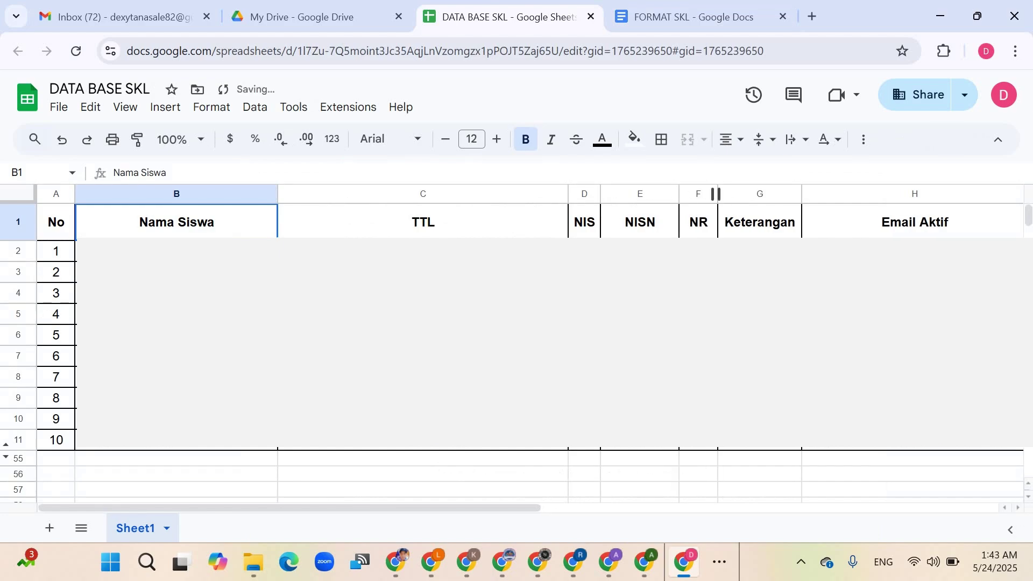
drag(802, 193, 807, 194)
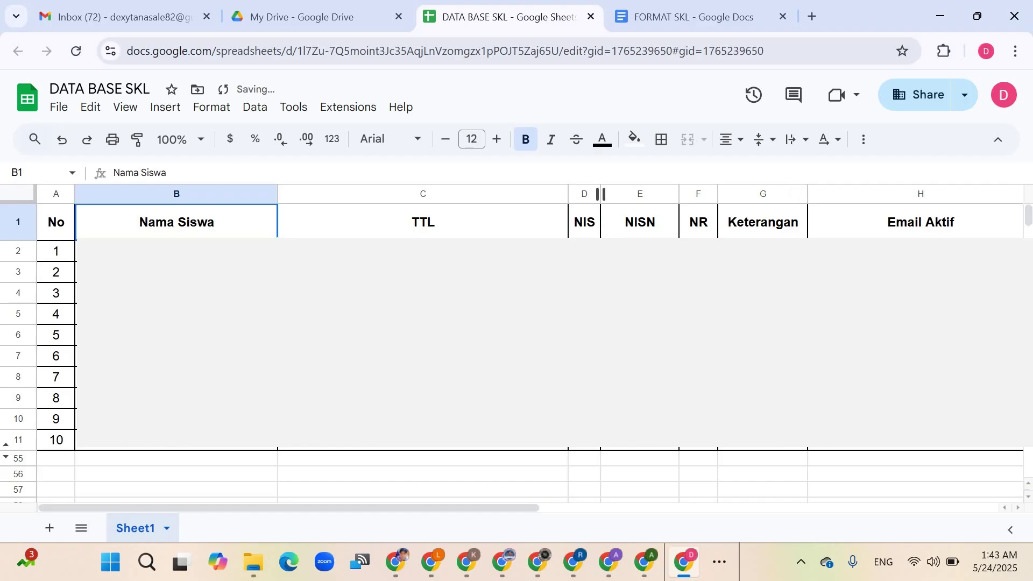
drag(600, 194, 603, 194)
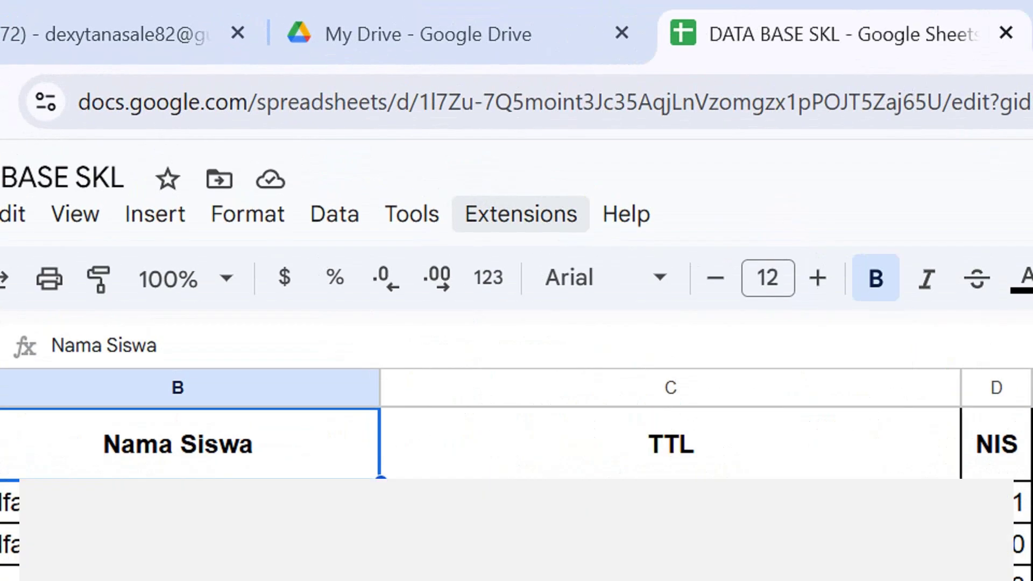
Search the Google Workspace Marketplace for the Autocrat add-on, check its listing and close the marketplace.
click(520, 214)
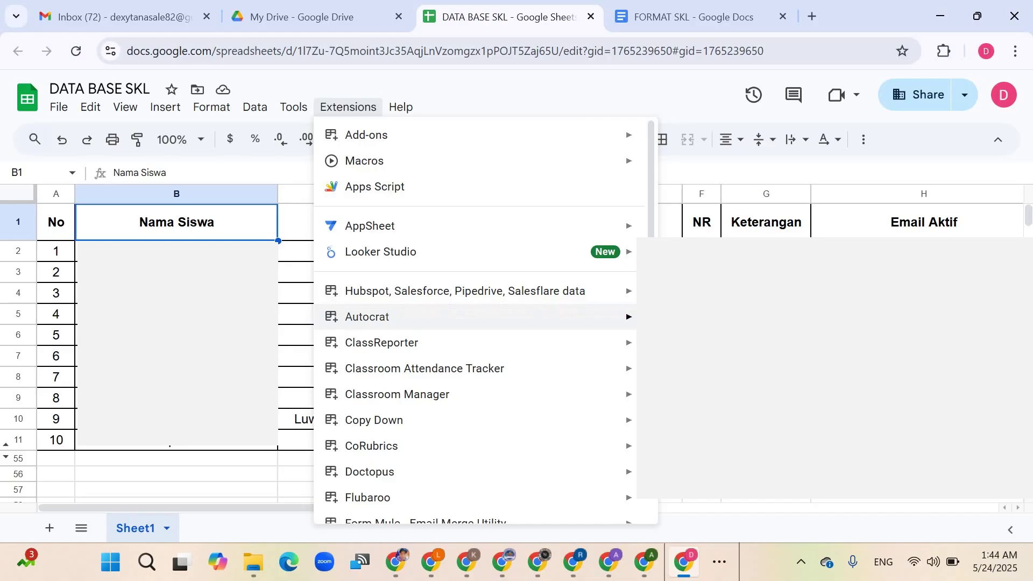
mouse_move(366, 135)
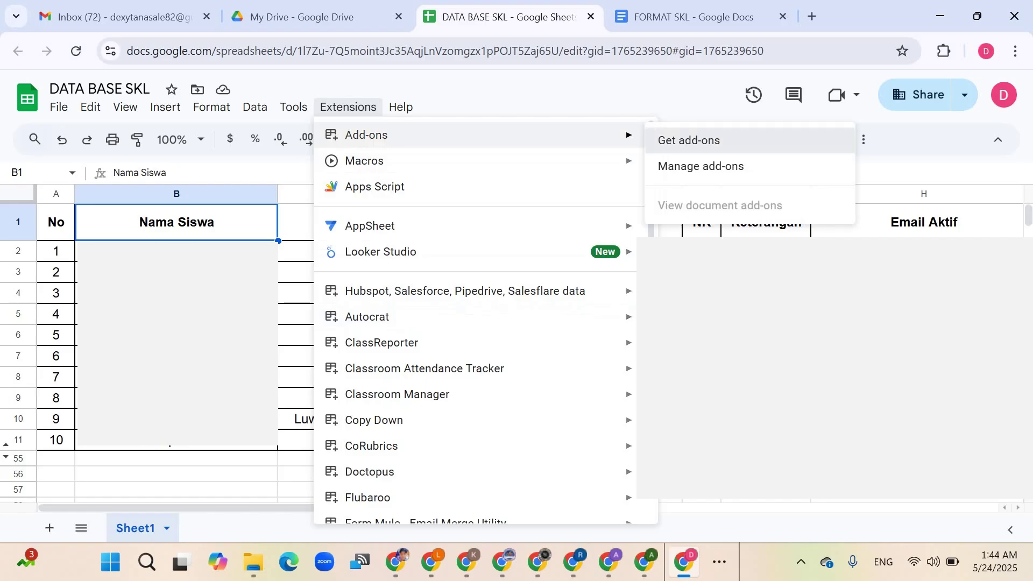
click(689, 140)
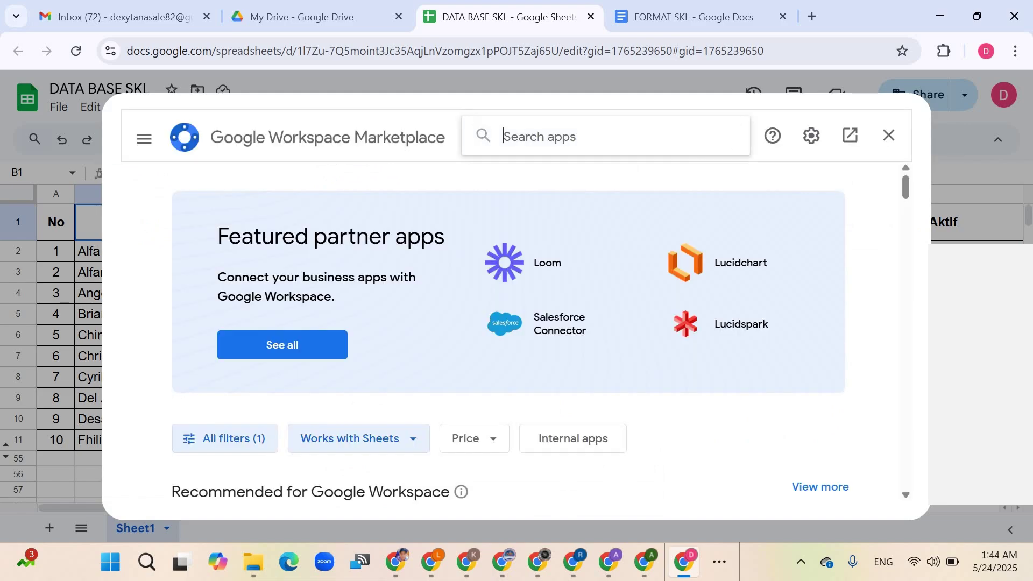
text(au)
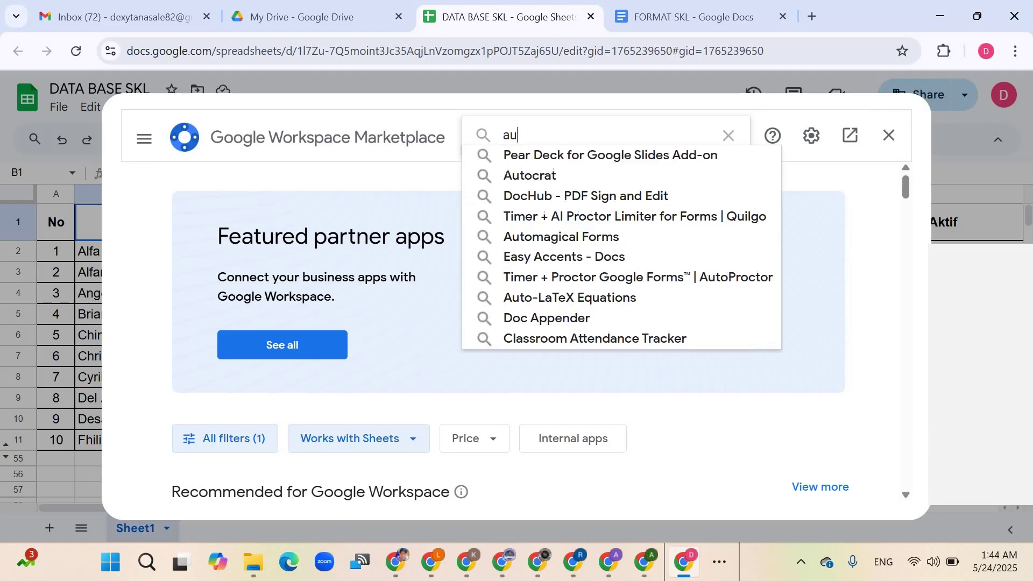
text(tocrat)
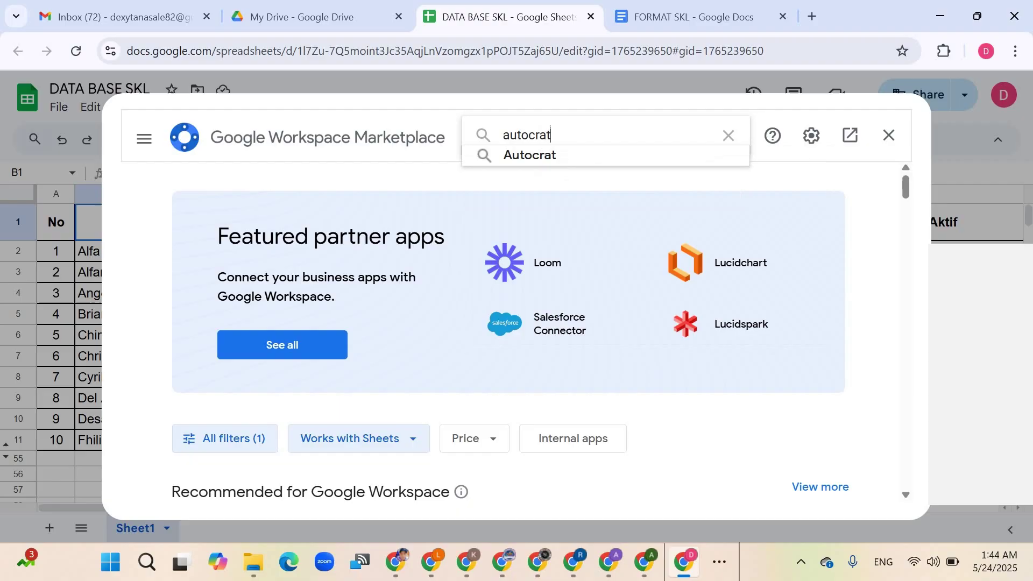
key(Down)
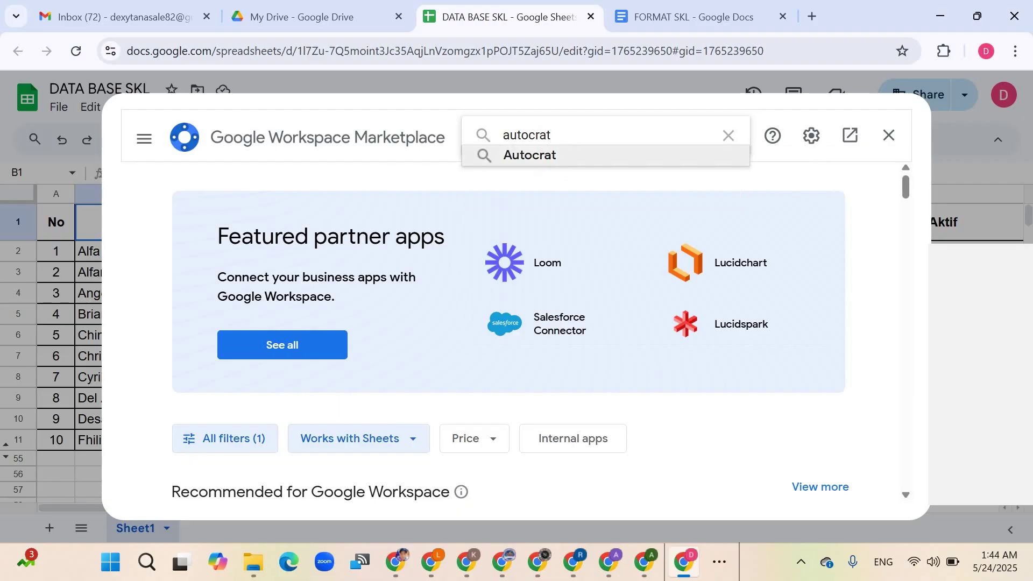
key(Return)
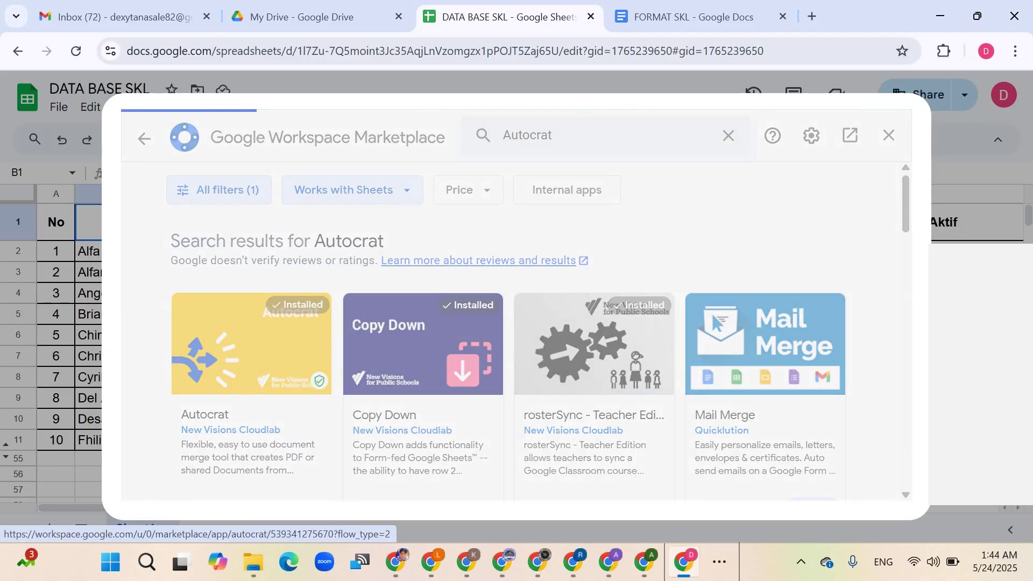
click(252, 376)
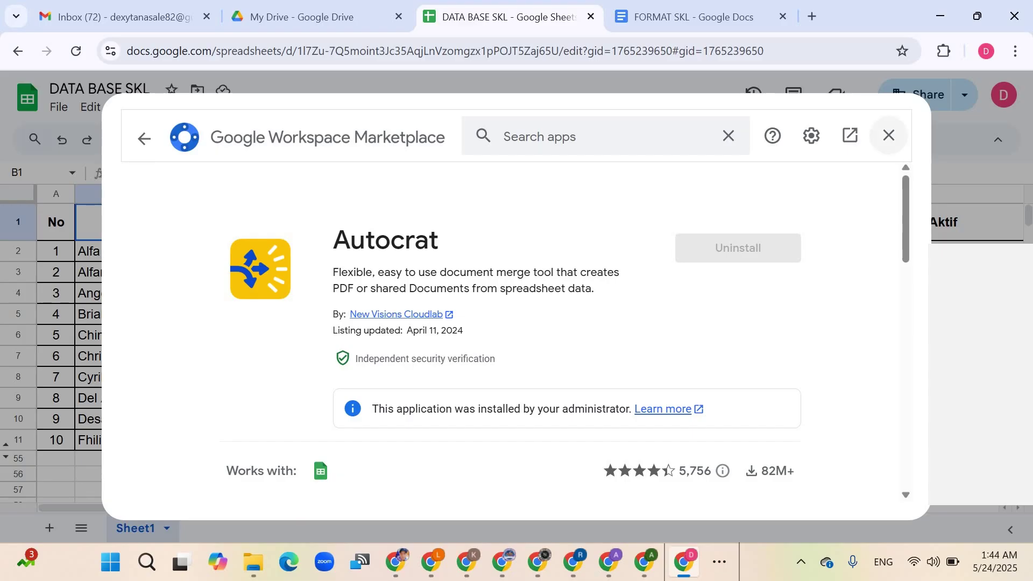
click(889, 135)
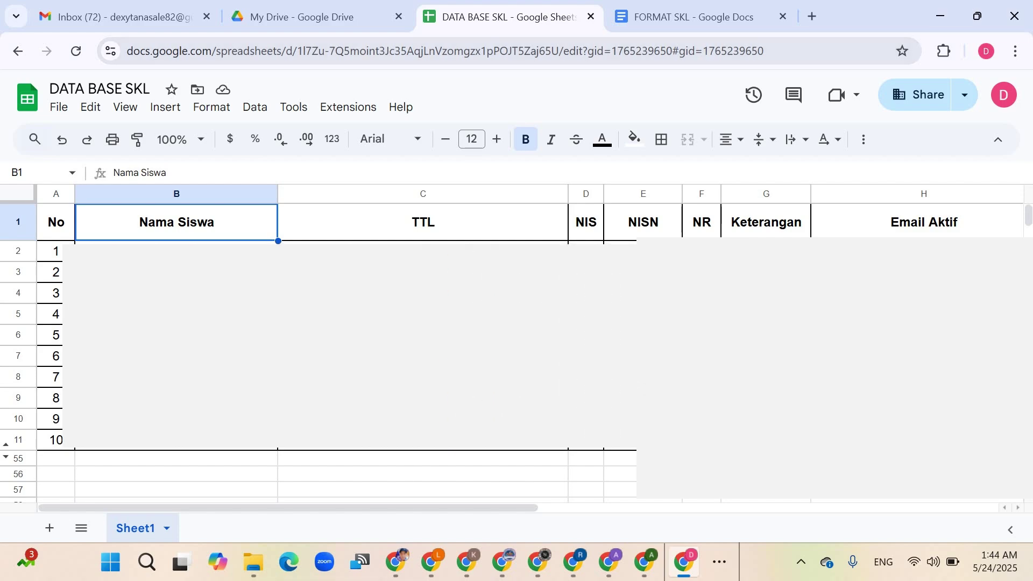
Launch Autocrat from the DATA BASE SKL sheet and start a new merge job named SKL 2025.
click(423, 293)
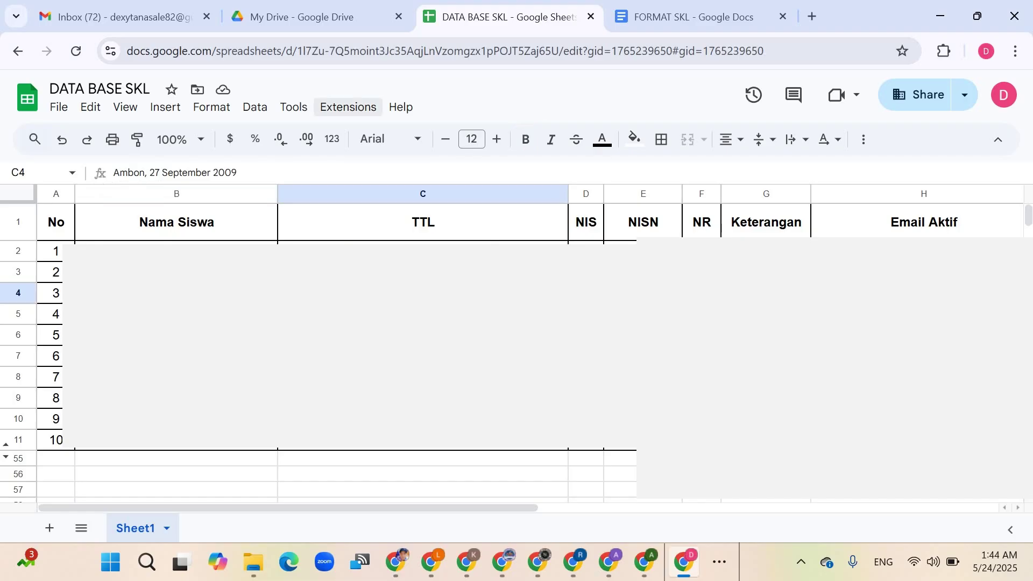
click(349, 107)
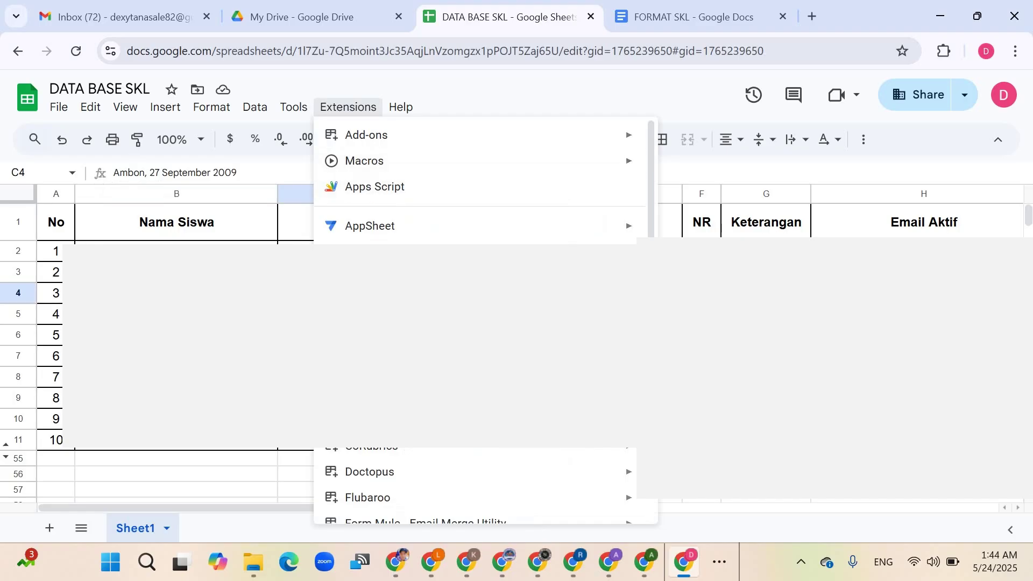
key(Return)
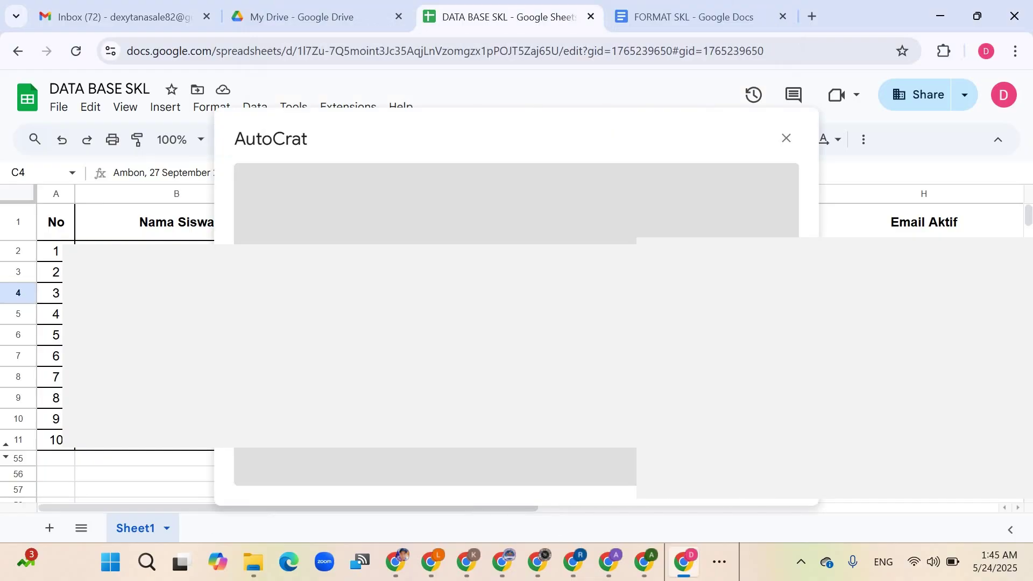
click(750, 462)
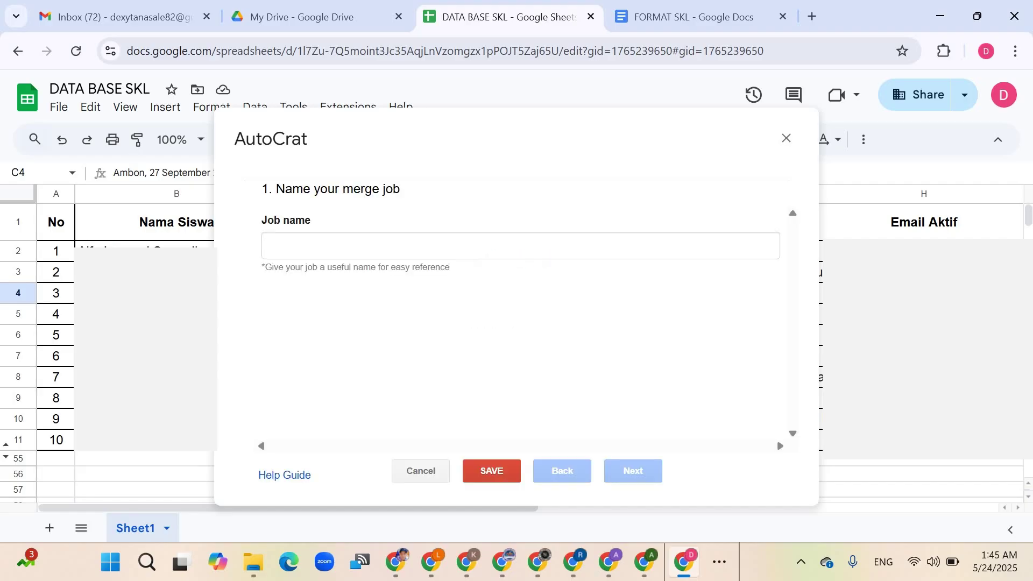
click(272, 245)
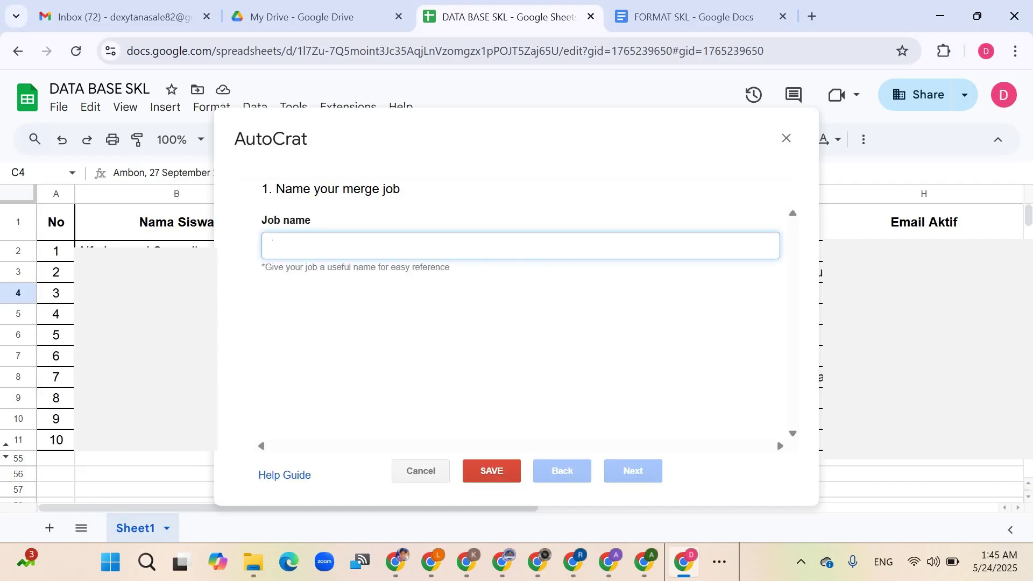
text(SKL )
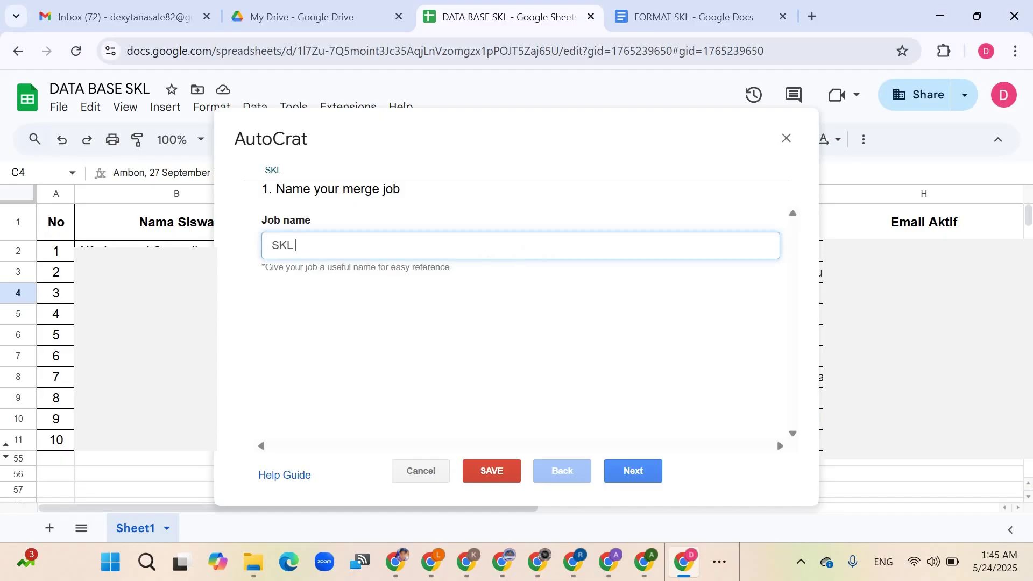
text(2025)
key(Tab)
key(Return)
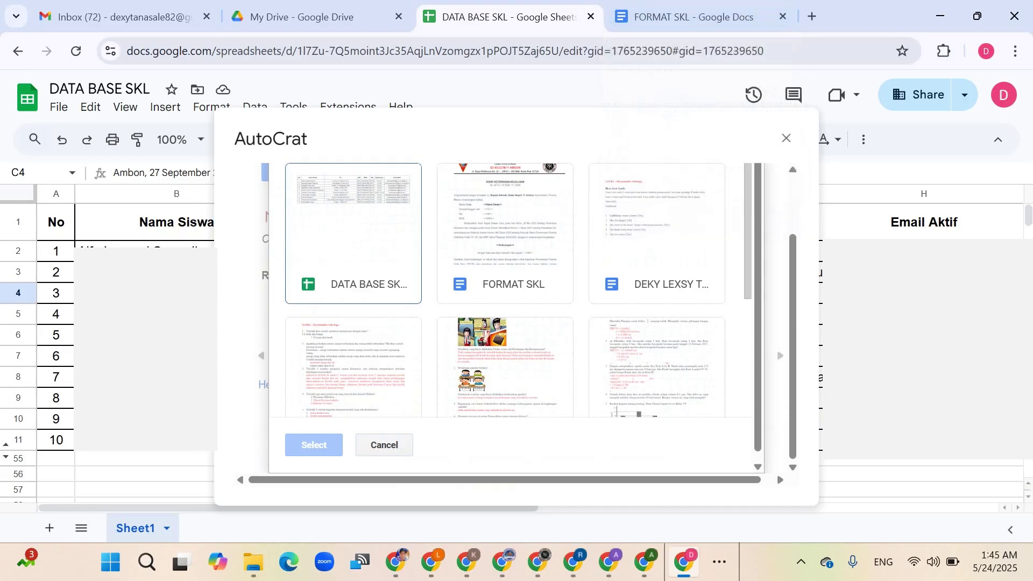
Choose FORMAT SKL from Drive as the merge template and check how its tags map to the Sheet1 columns.
click(506, 233)
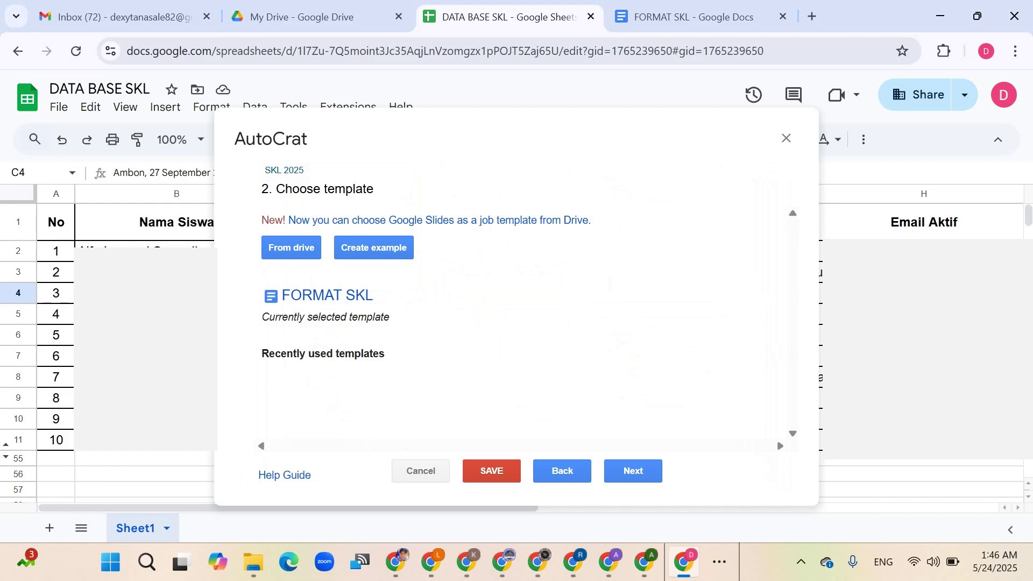
click(633, 471)
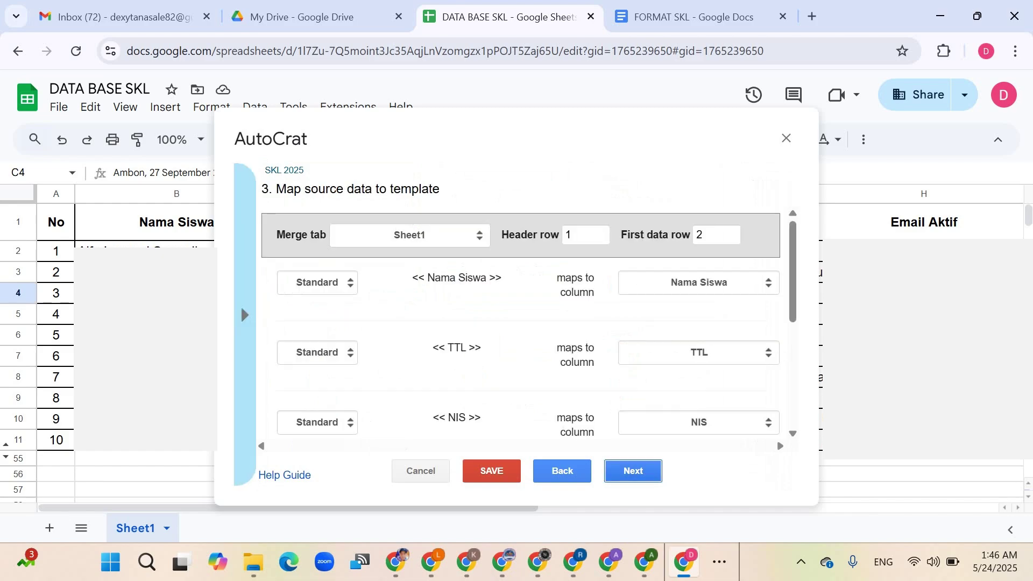
scroll(521, 323, down, 5)
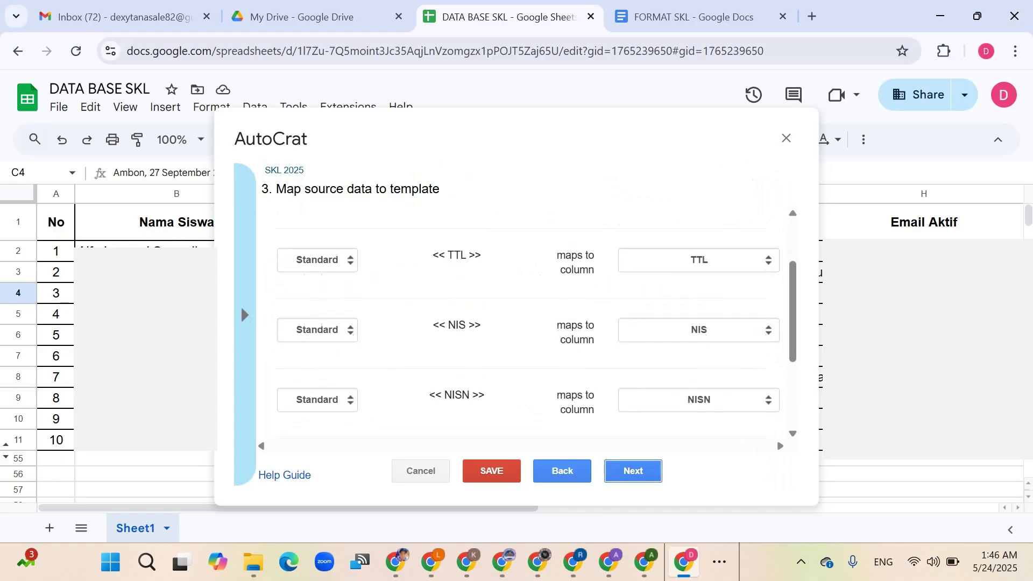
scroll(240, 305, up, 5)
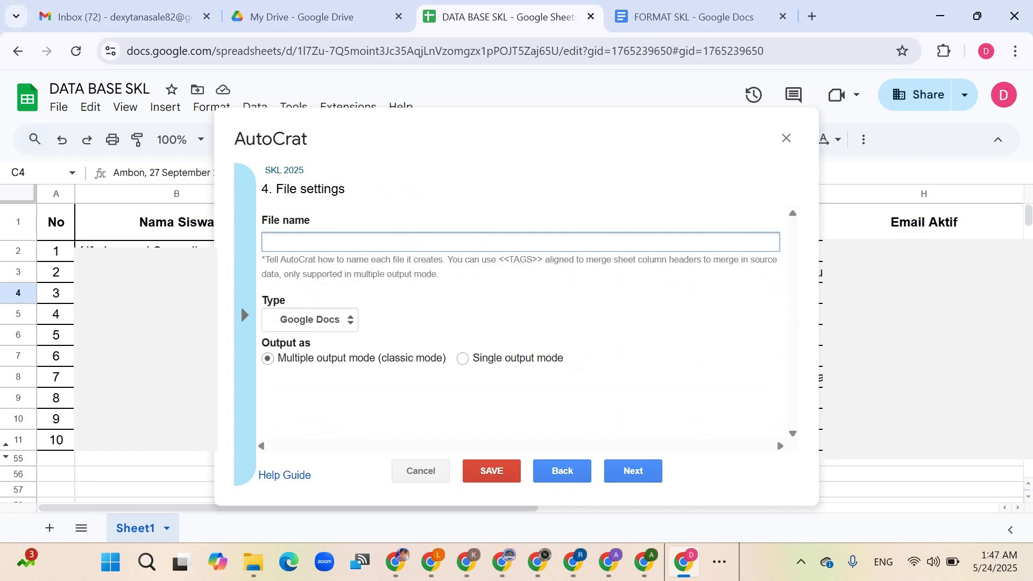
Set the output file name to SKL 2025 - <<Nama Siswa>> and the file type to PDF, then continue to the destination folder settings.
text(SKL 2025 - <<Nama S)
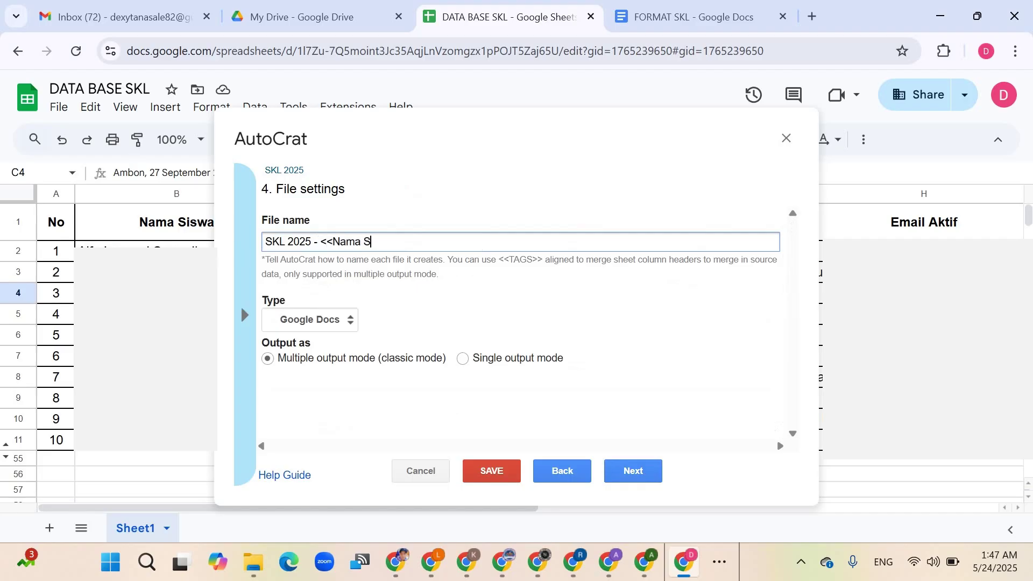
text(iswa>>)
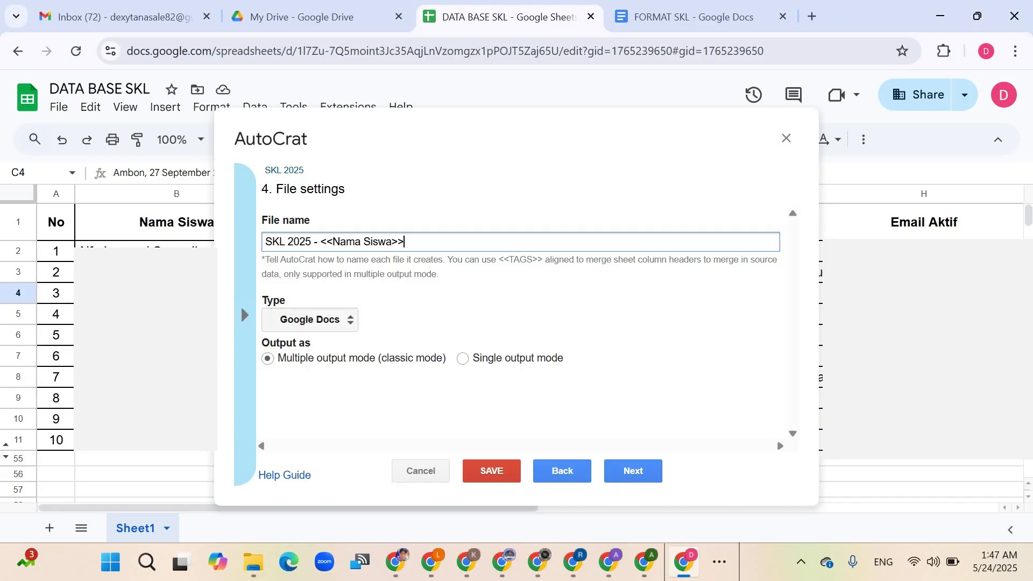
key(Tab)
key(alt+Down)
key(Down)
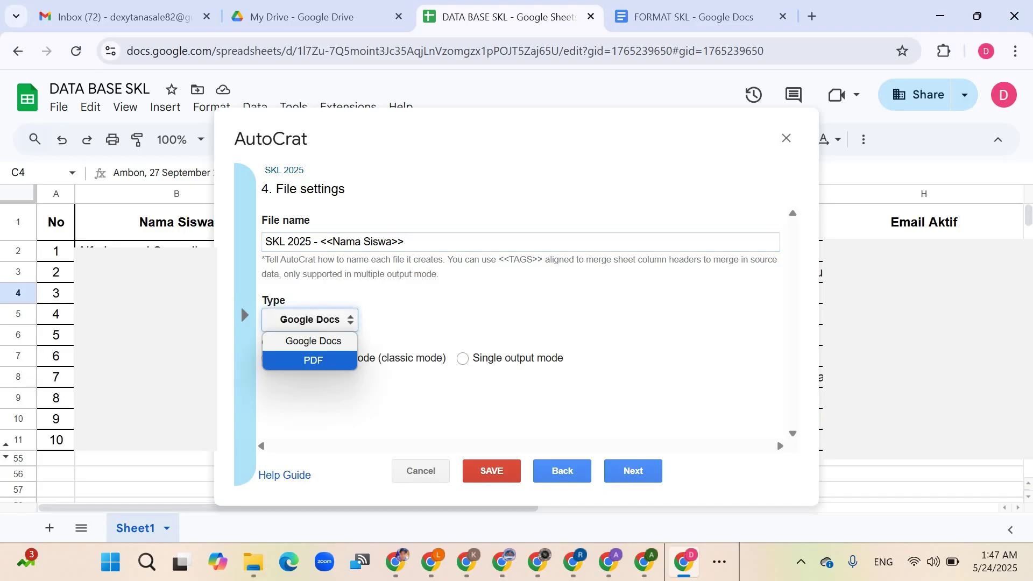
key(Return)
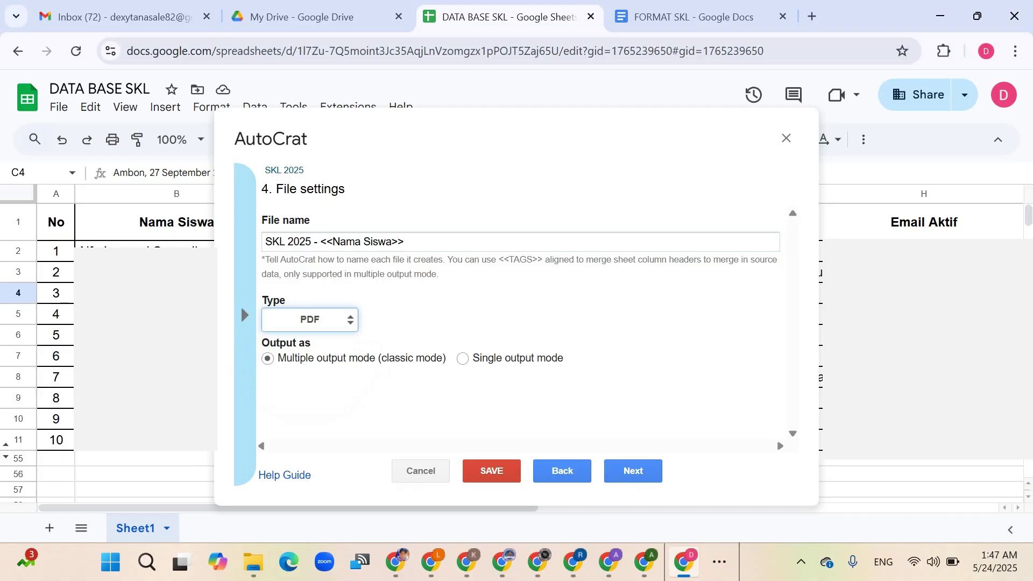
key(Tab)
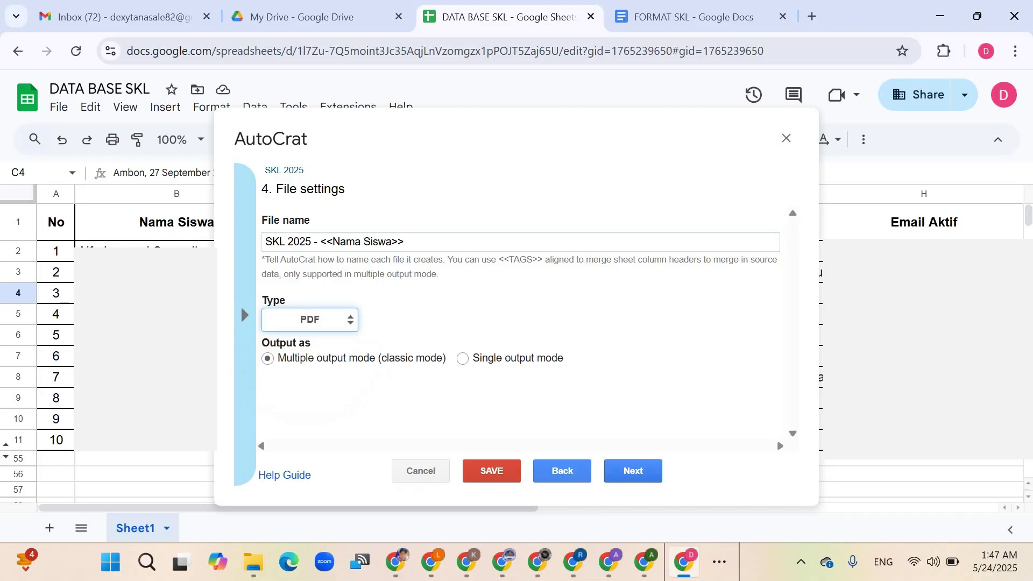
key(Return)
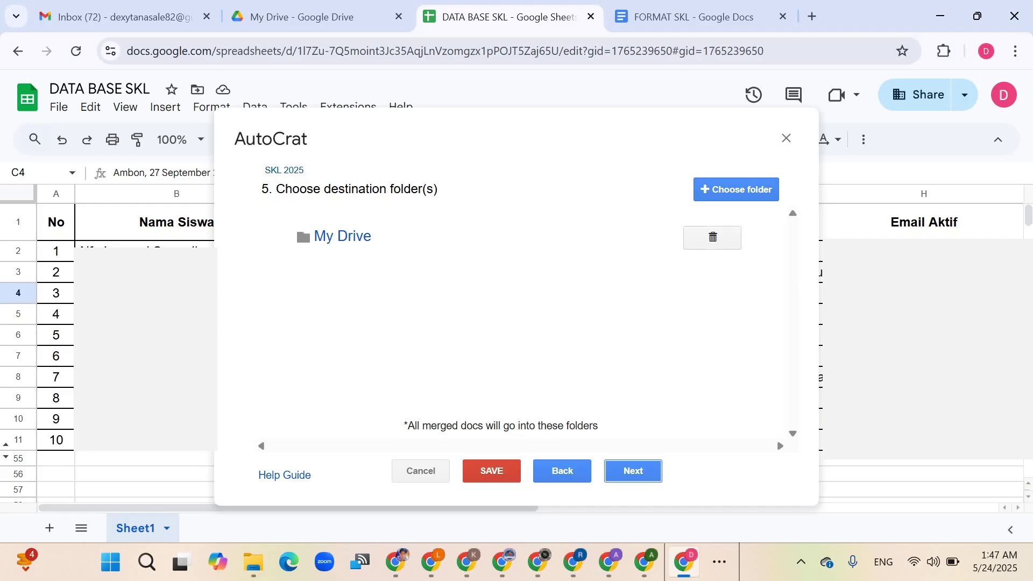
Remove My Drive from the merge job's destination folders and create a folder named KUMPULAN SKL 2025 in Google Drive.
click(633, 471)
click(746, 300)
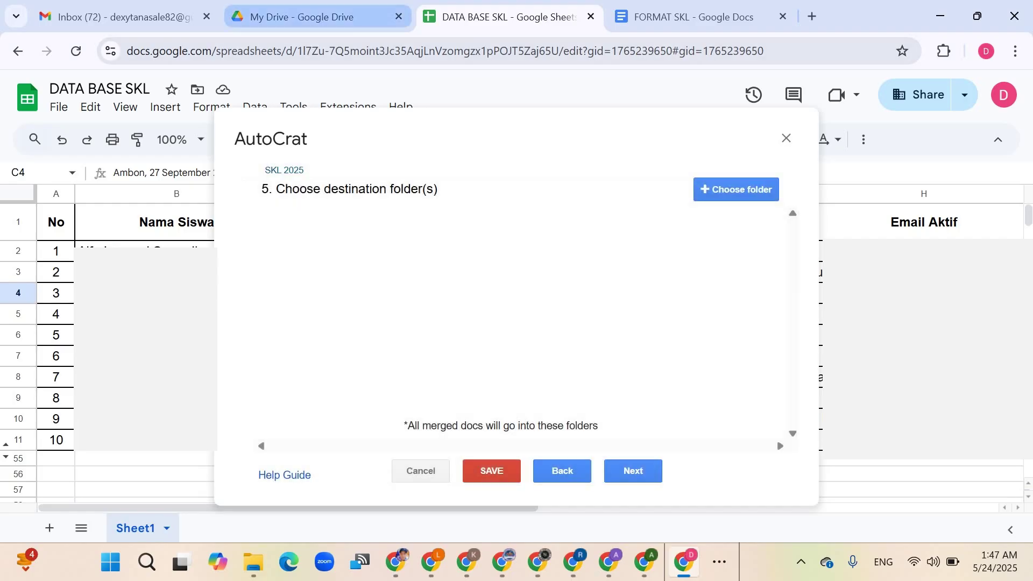
click(301, 17)
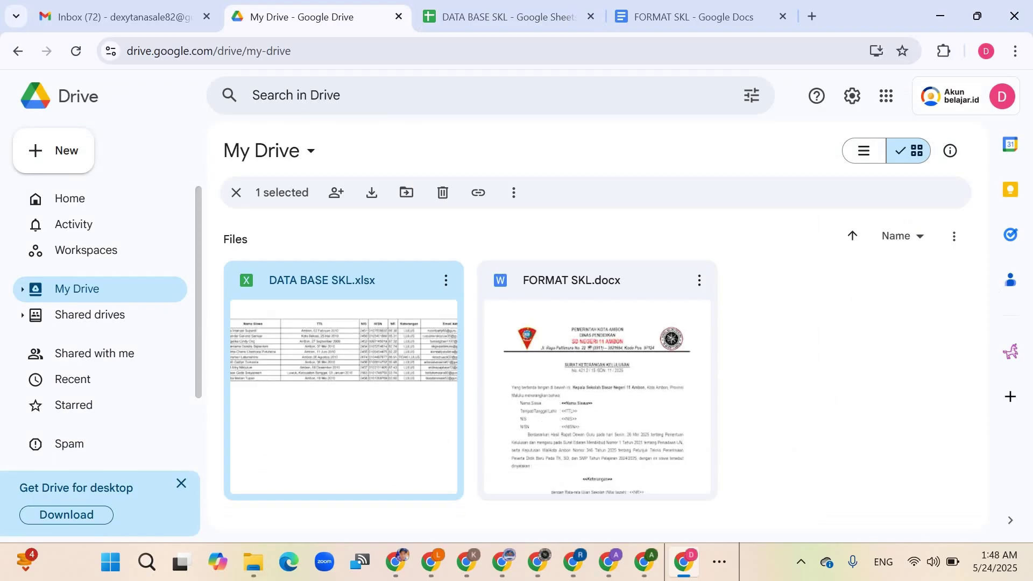
click(76, 51)
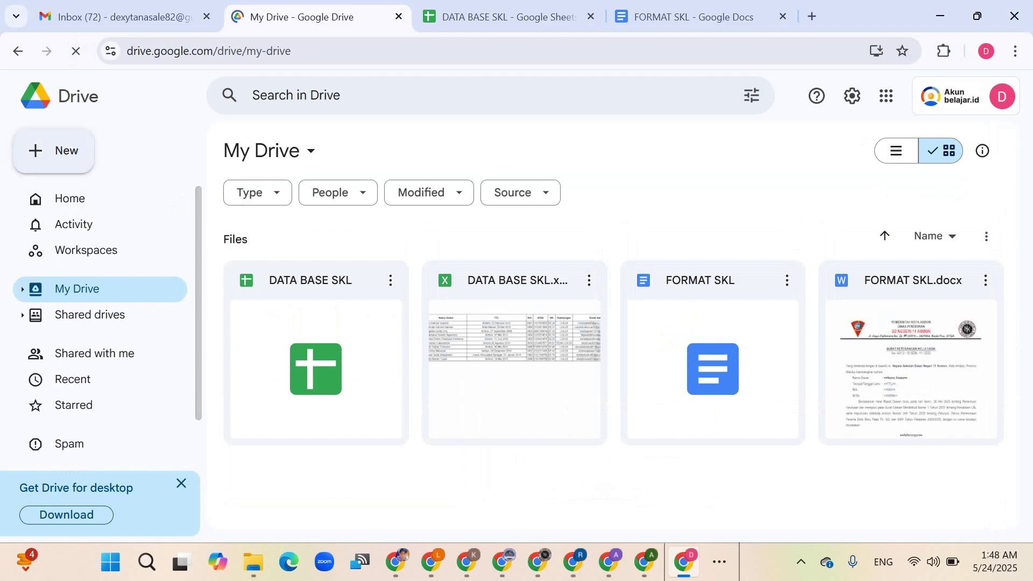
key(alt+c)
text(folder)
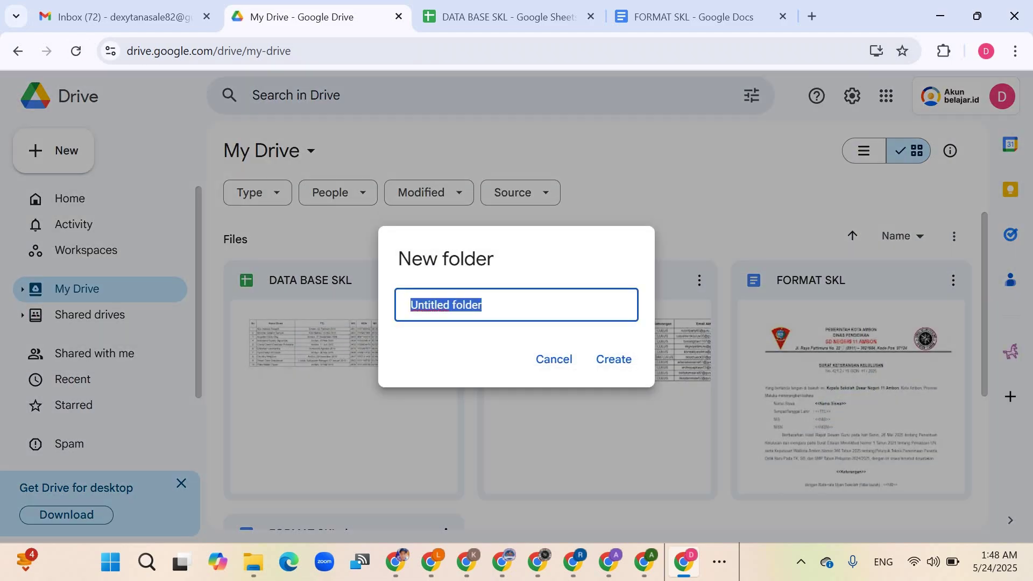
text(KUMP)
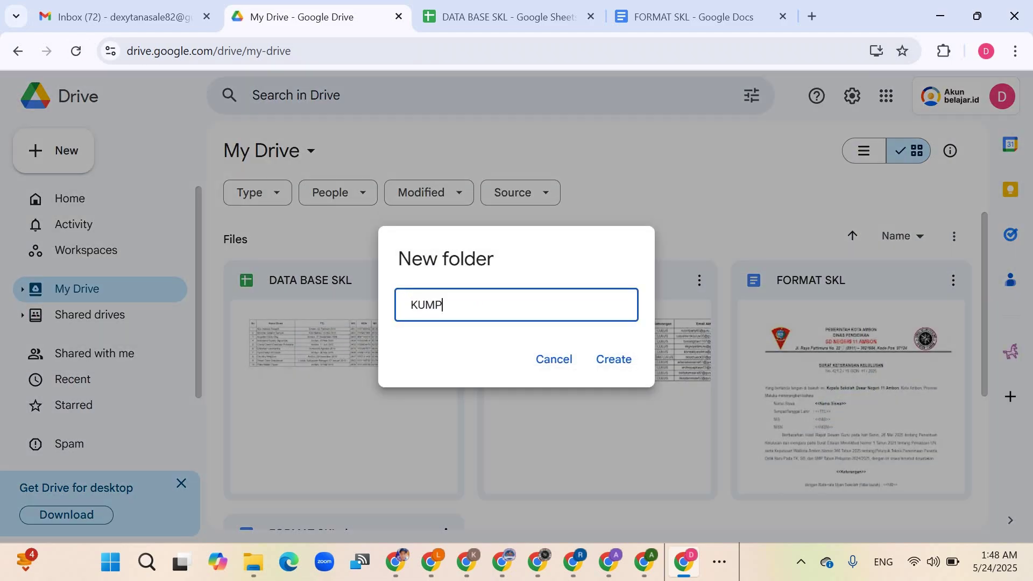
text(ULAN SKL 2025)
key(Return)
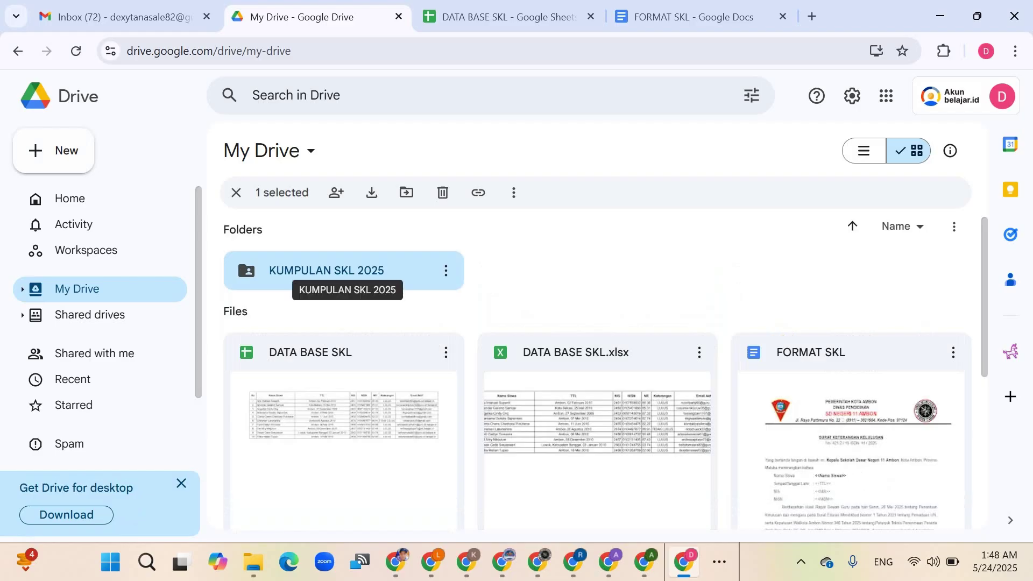
Check the Autocrat job's destination folder settings, then open the KUMPULAN SKL 2025 folder in Google Drive.
click(506, 16)
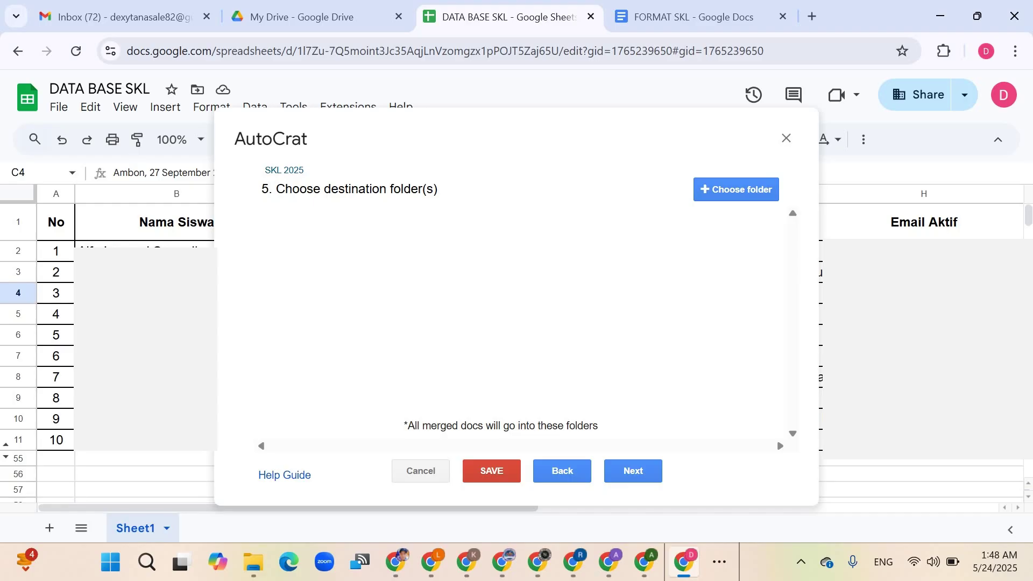
key(ctrl+shift+Tab)
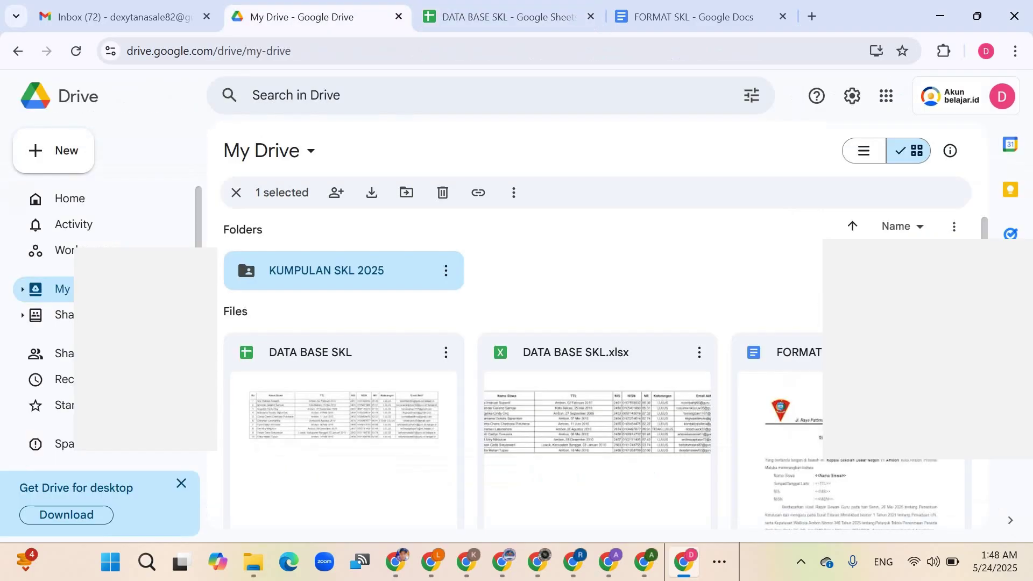
key(Return)
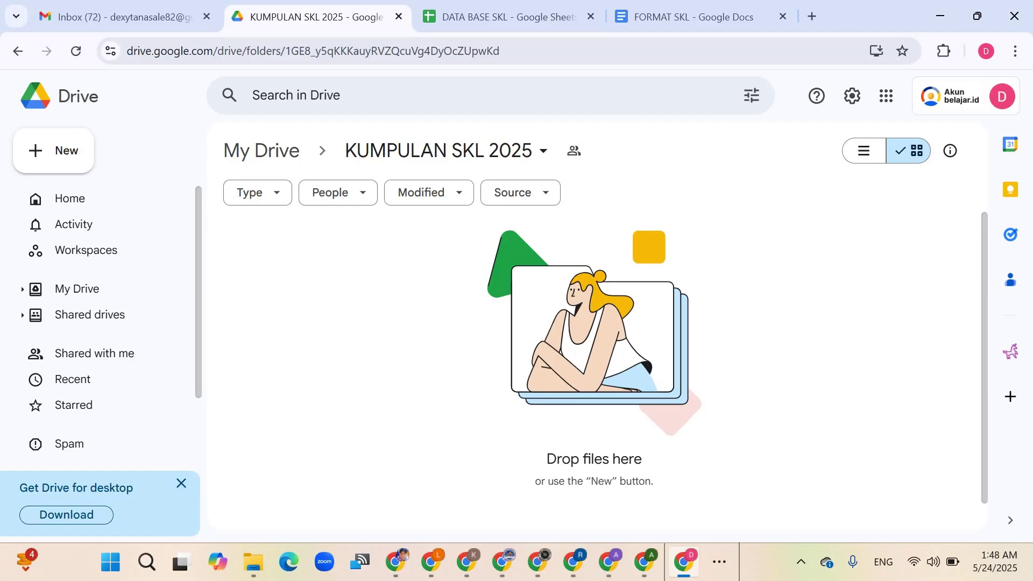
Set KUMPULAN SKL 2025 as the merge job's destination folder in DATA BASE SKL and continue to the sharing settings without a merge condition.
key(ctrl+Tab)
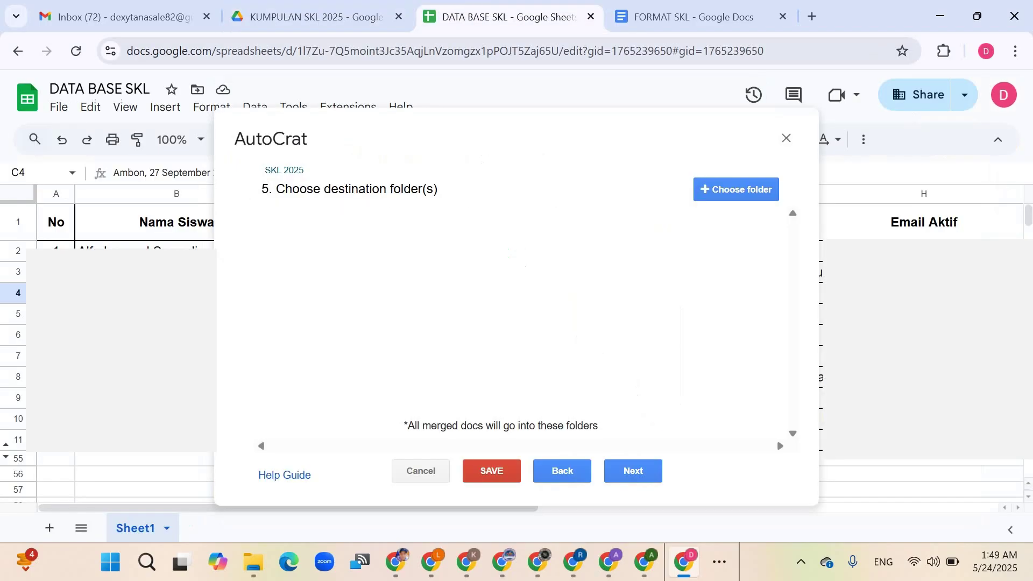
click(736, 190)
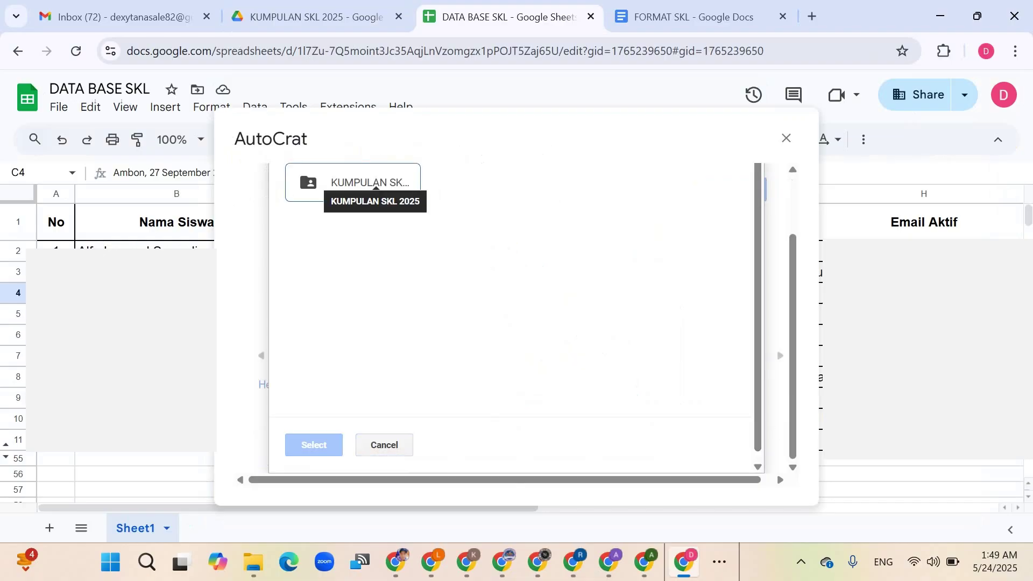
click(370, 183)
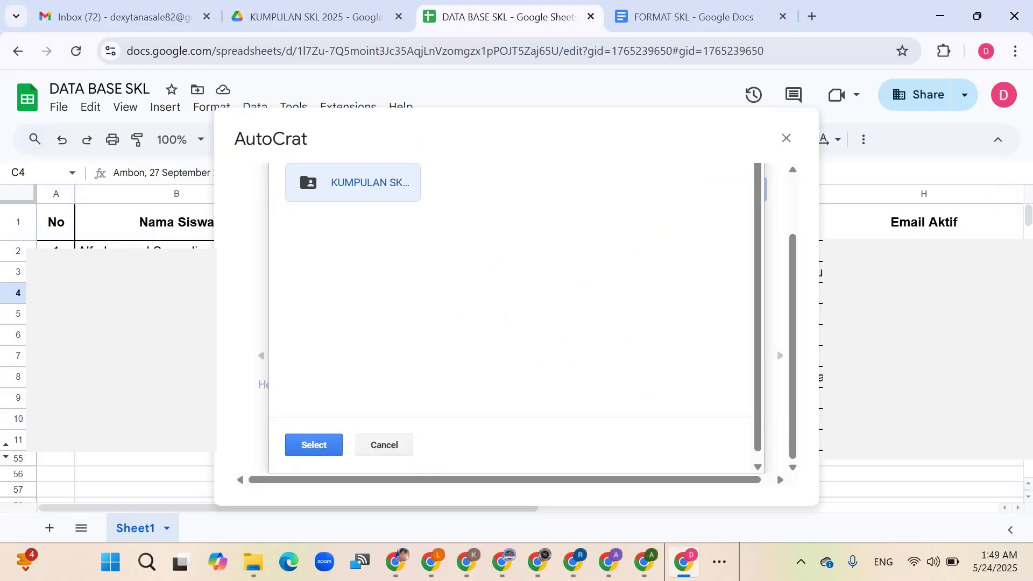
click(314, 445)
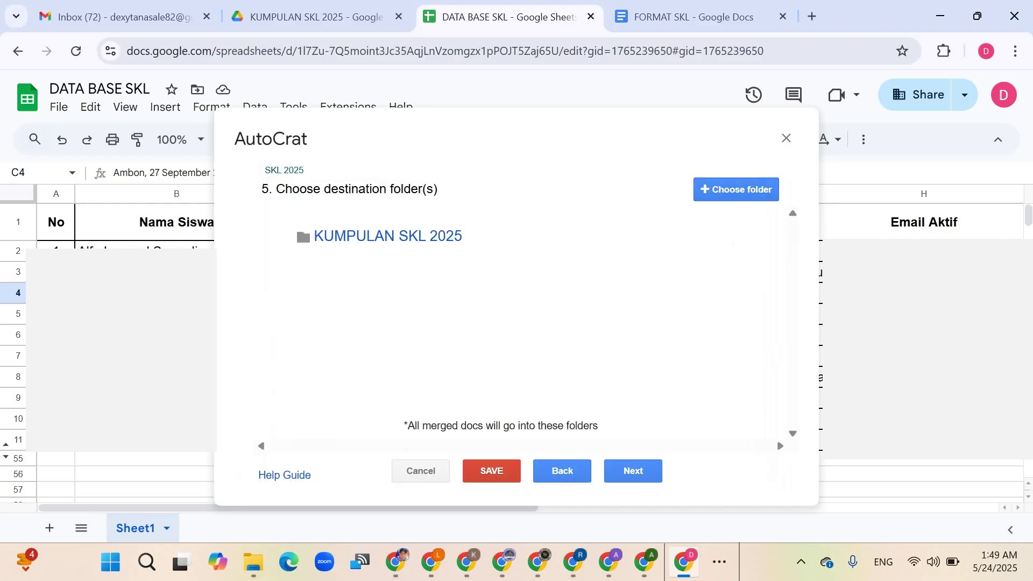
click(633, 471)
click(633, 471)
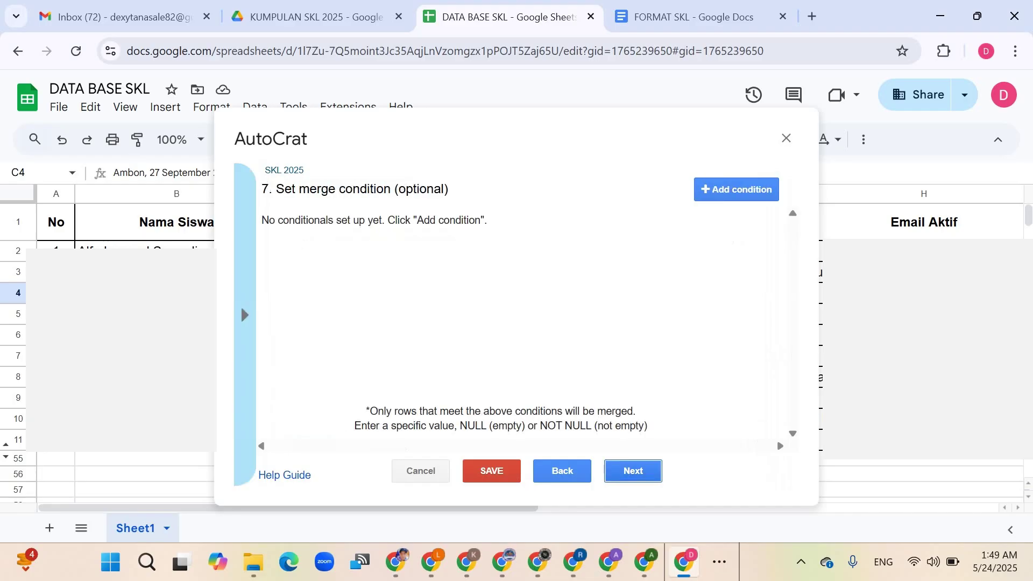
click(633, 471)
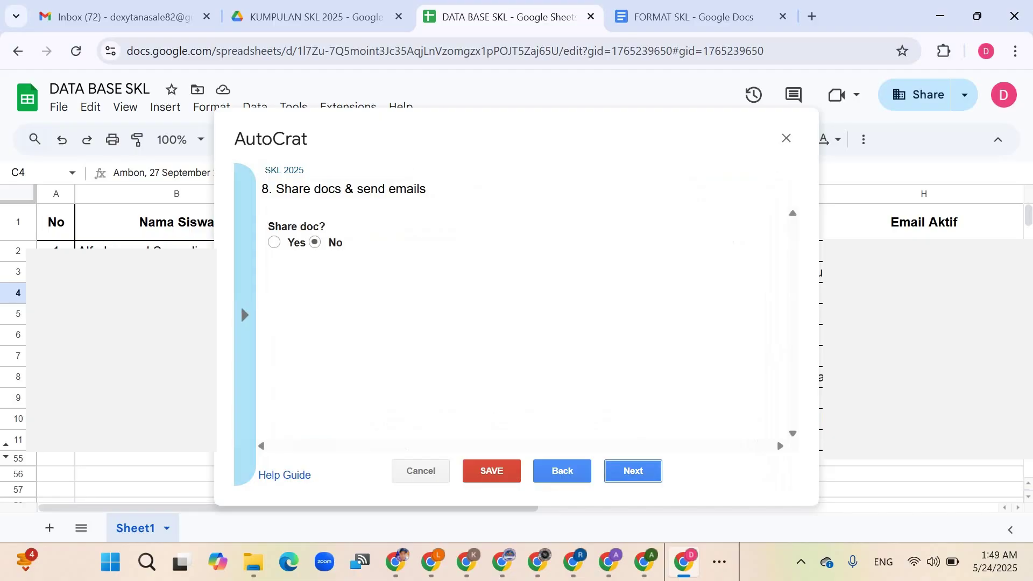
Enable document sharing for the merge job and set the email recipient to <<Email Aktif>>.
click(274, 242)
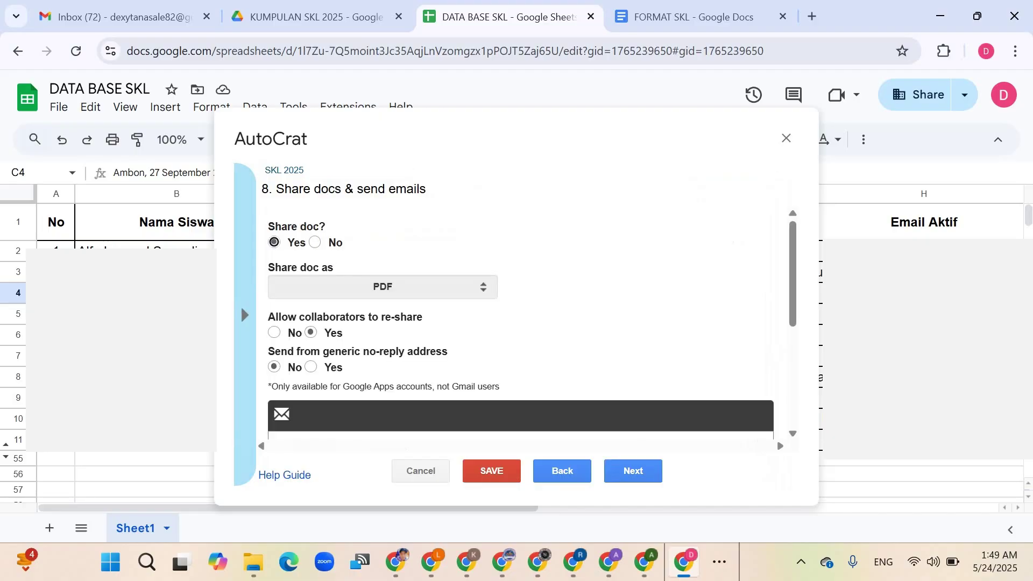
scroll(521, 322, down, 4)
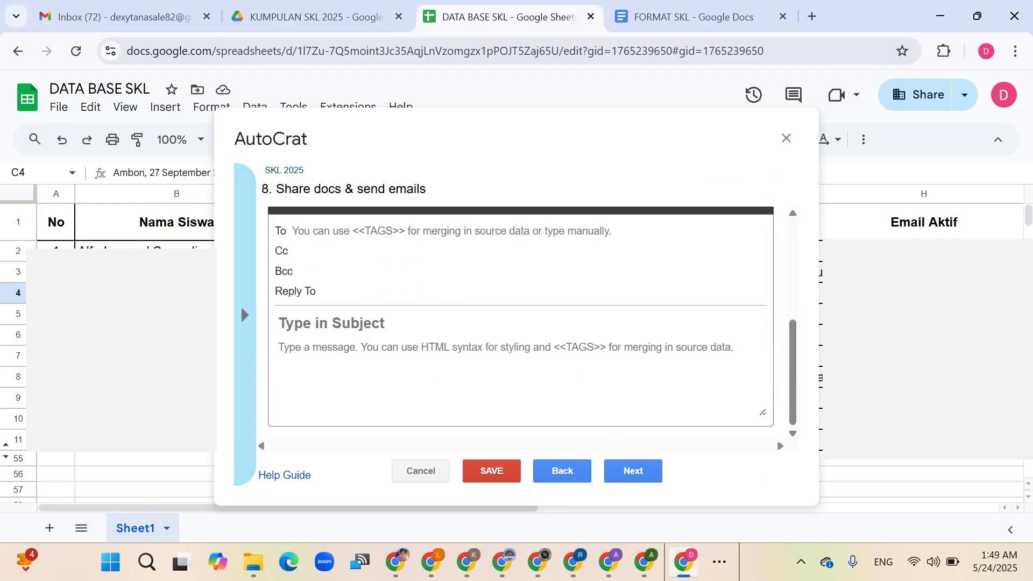
scroll(521, 323, up, 2)
click(294, 311)
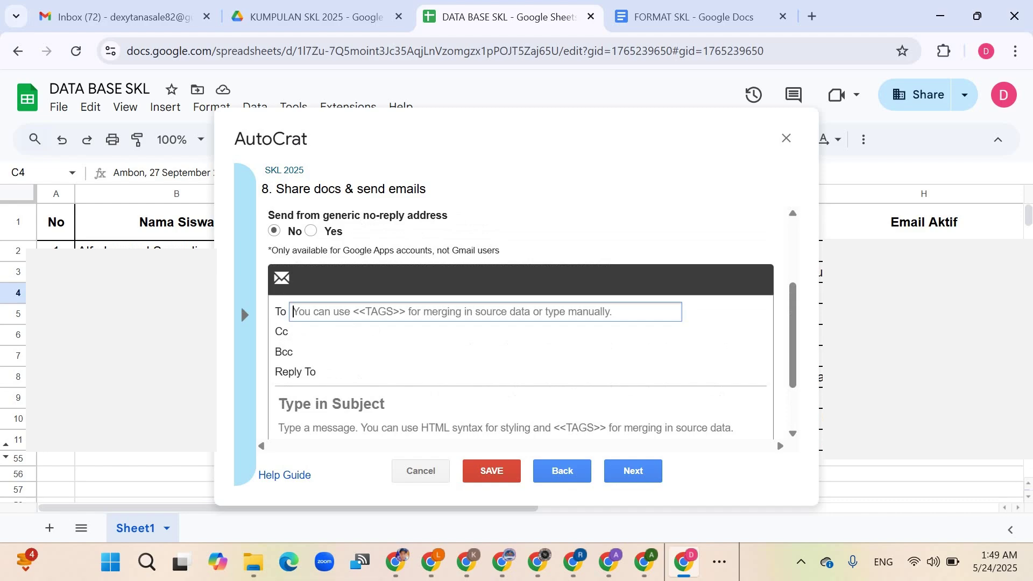
text(<<)
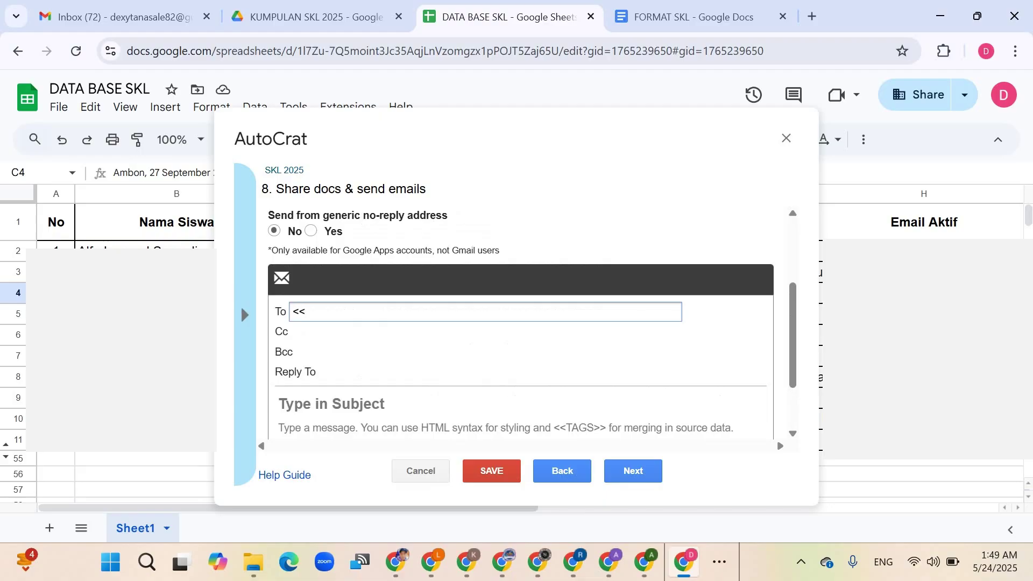
text(Enail Aktif>>)
click(318, 312)
key(BackSpace)
text(m)
click(366, 312)
Set the merge email's subject to SKL 2025 - <<Nama Siswa>>.
scroll(521, 323, down, 2)
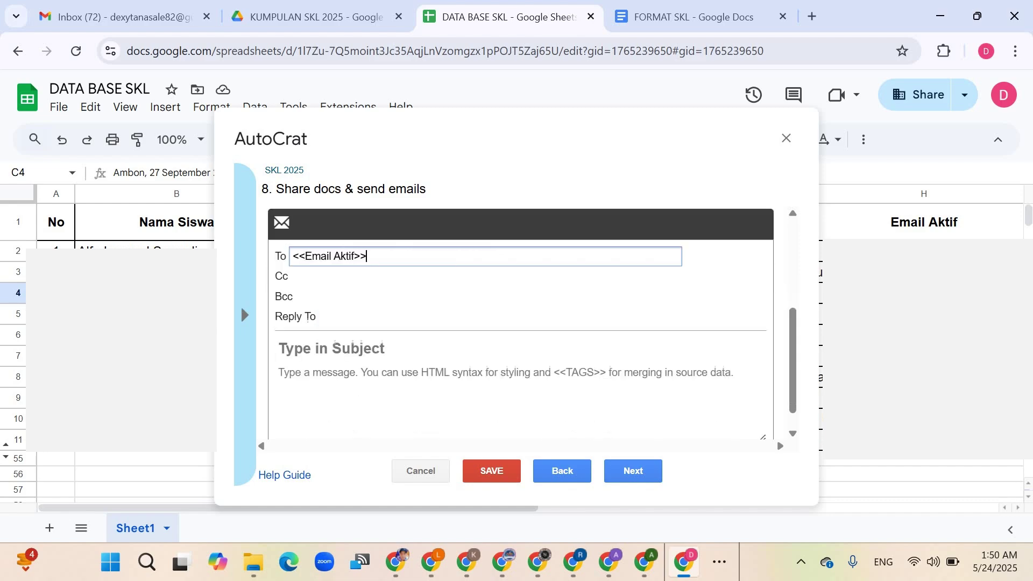
click(331, 323)
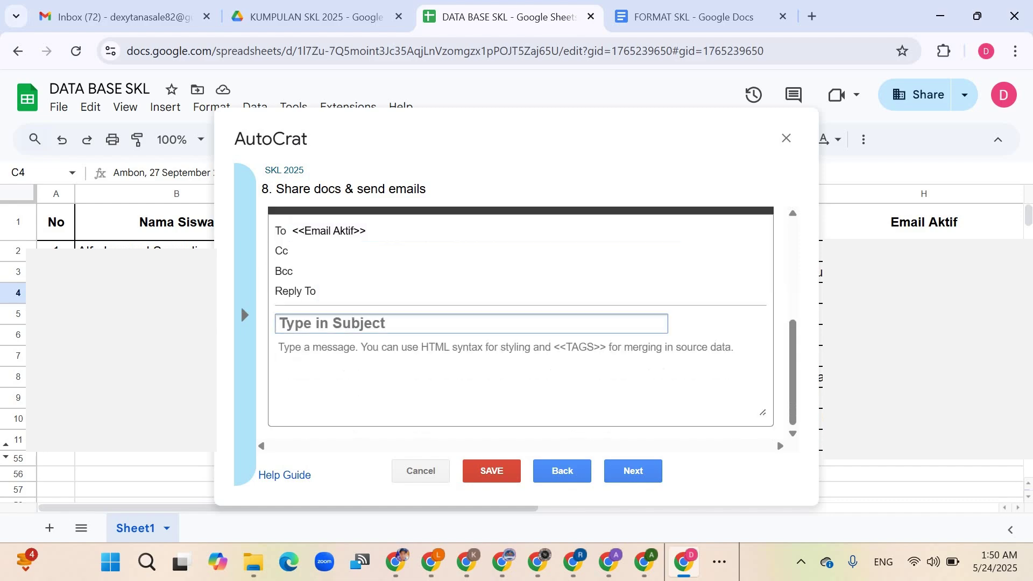
text(SKL 20)
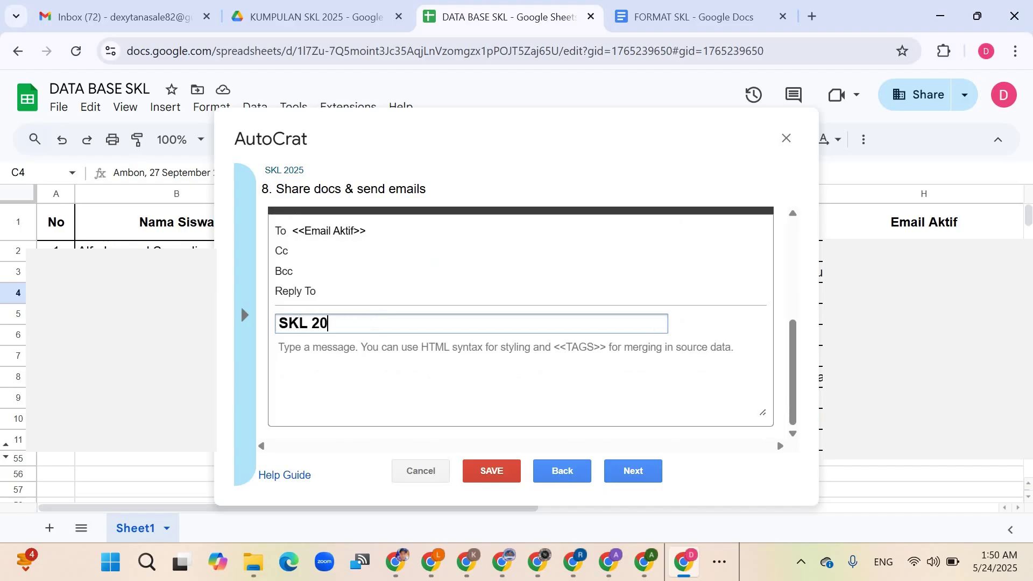
text(25 - <<Nama Siswa>>)
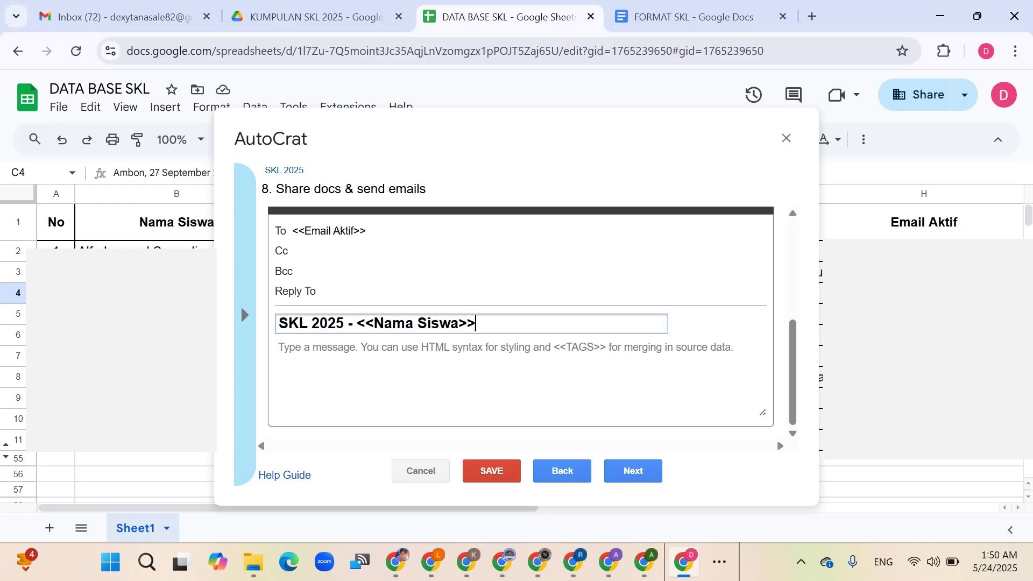
Enter the email message "Selamat kami sampaikan kepada putra putri Bapak Ibu sekalian atas keberhasilannya sehingga di hari ini sudah dinyatakan LULUS" and continue to job triggers.
click(278, 347)
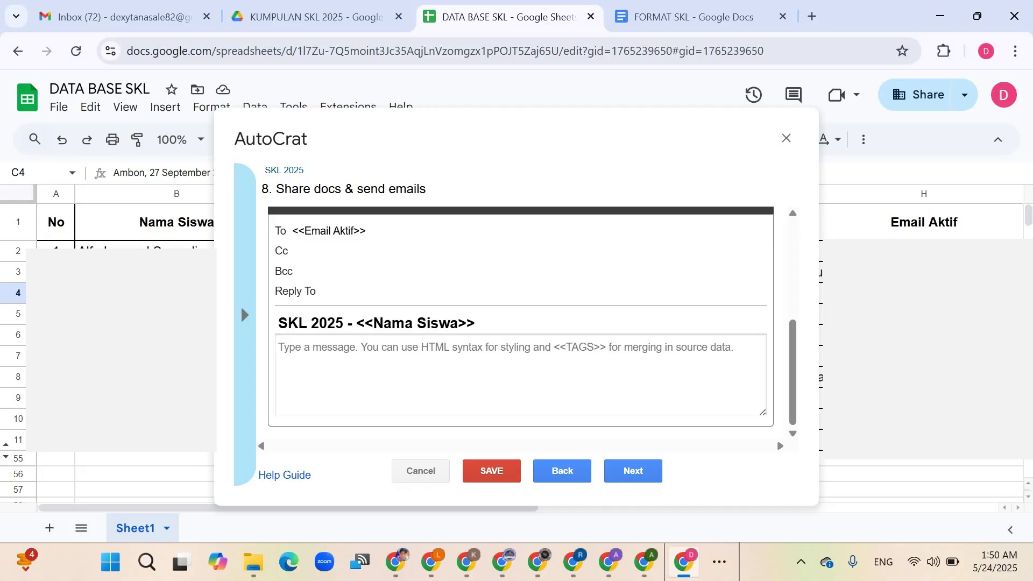
text(Selamat)
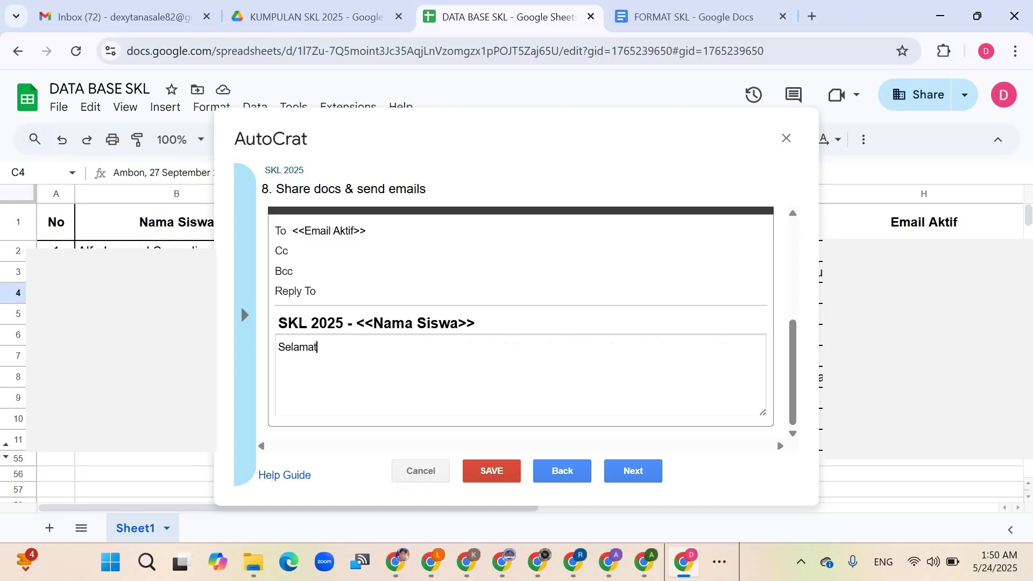
text( kami sampaikan kepa)
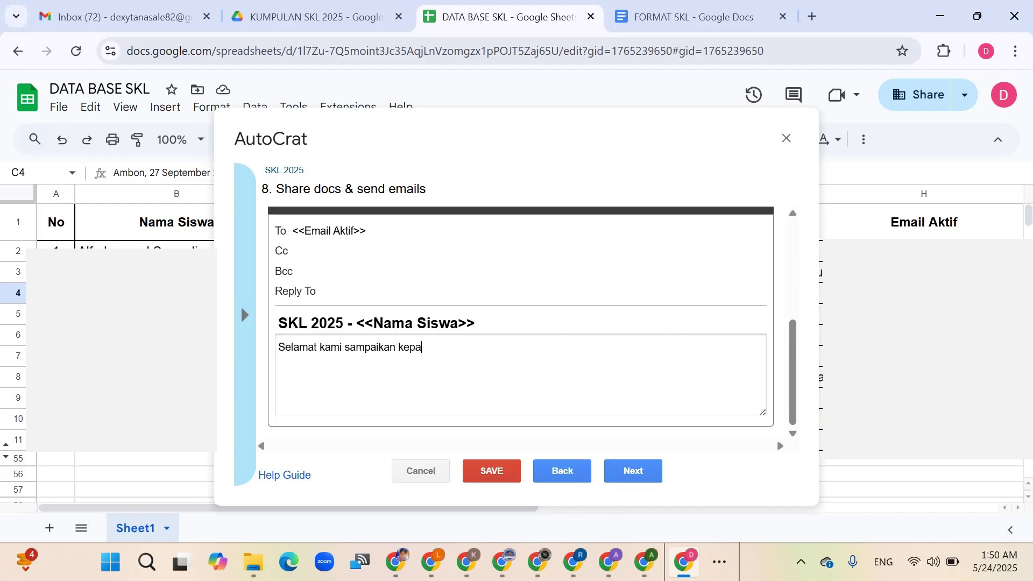
text(da putra putri Bapak Ibu )
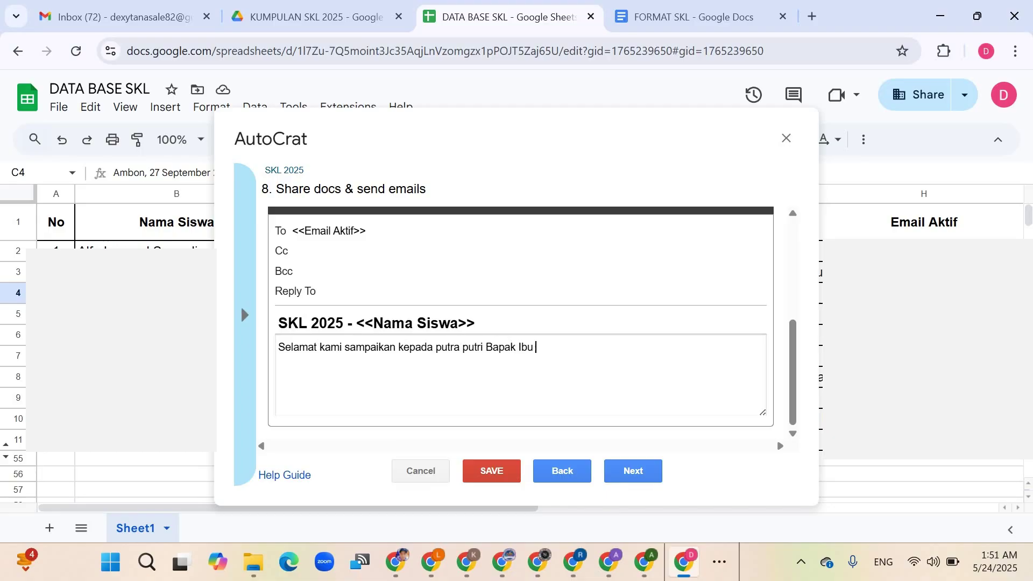
text(sekalian atas keberhasi)
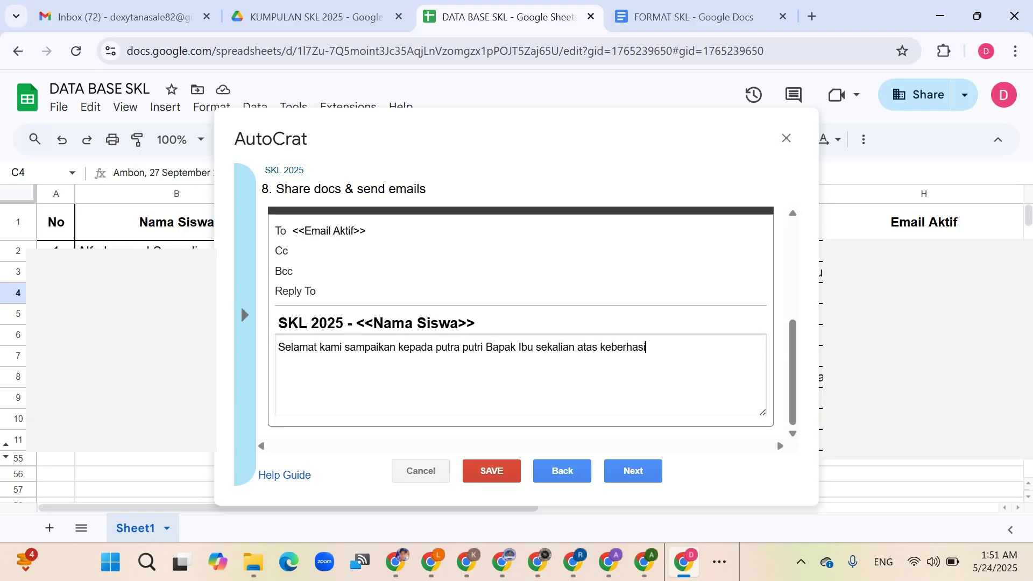
text(lannya sehingga dih)
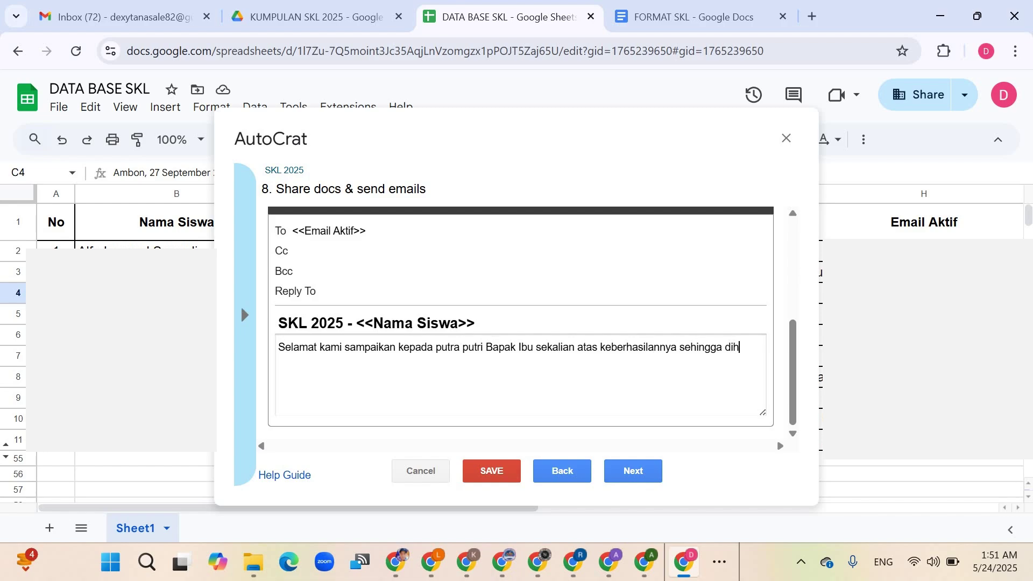
key(BackSpace)
text(hari ini sudah dinyatakan )
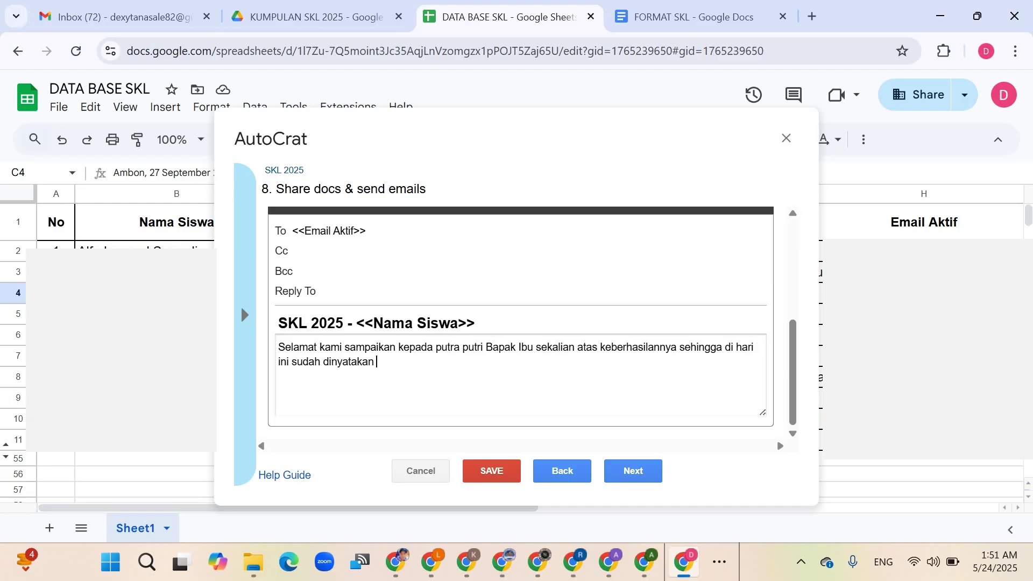
text(LULUS)
key(ctrl+Home)
key(ctrl+shift+Right)
key(ctrl+shift+Right)
key(ctrl+shift+End)
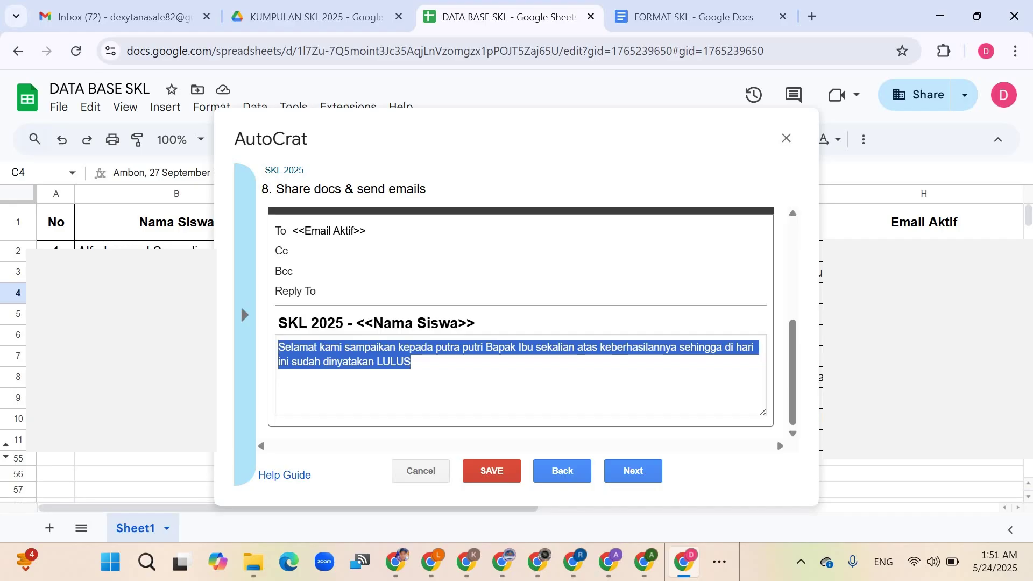
key(Right)
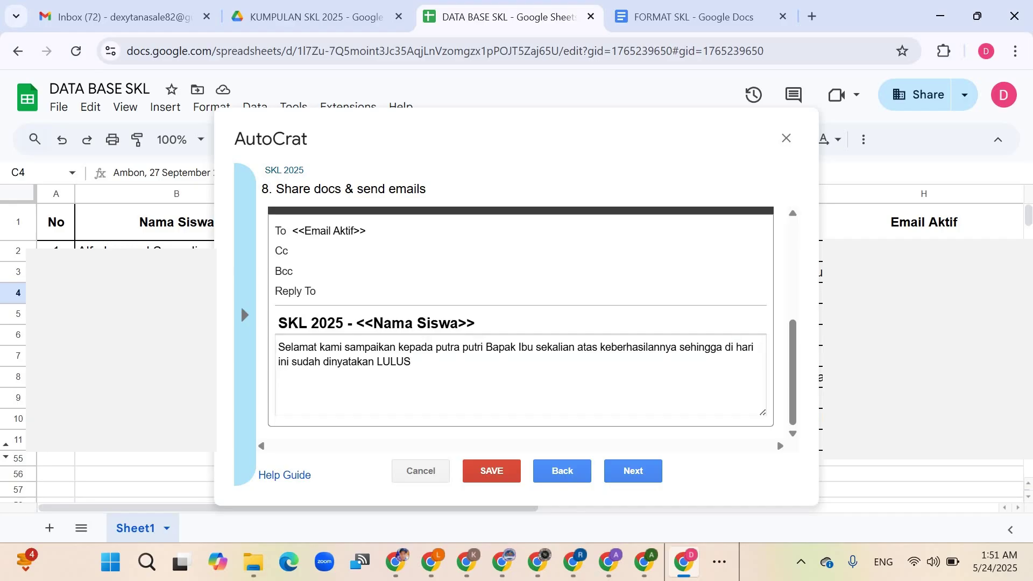
key(Tab)
key(Return)
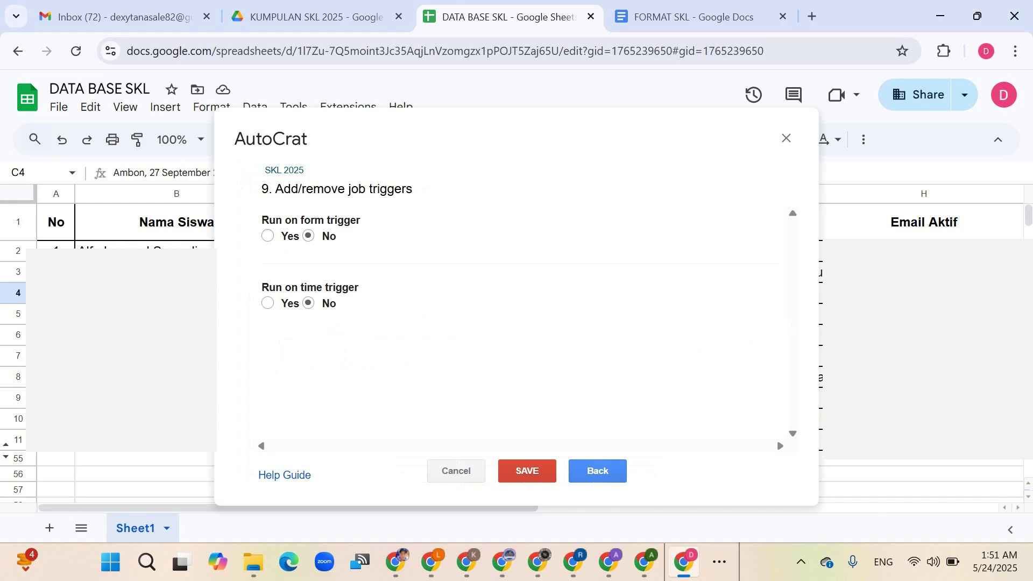
Enable the form trigger for the merge job, leave the time trigger off, and save the job.
click(267, 236)
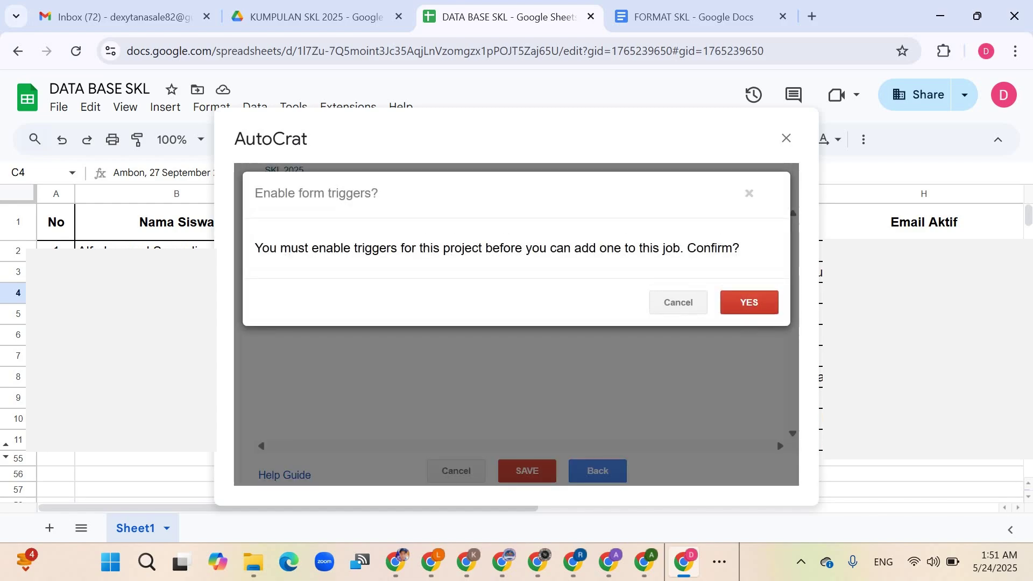
key(Return)
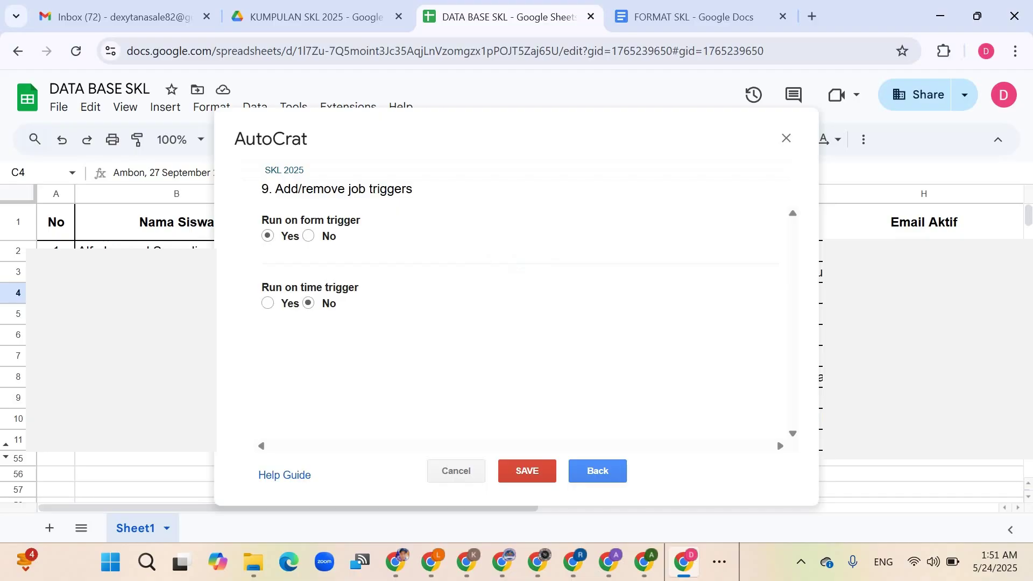
click(527, 470)
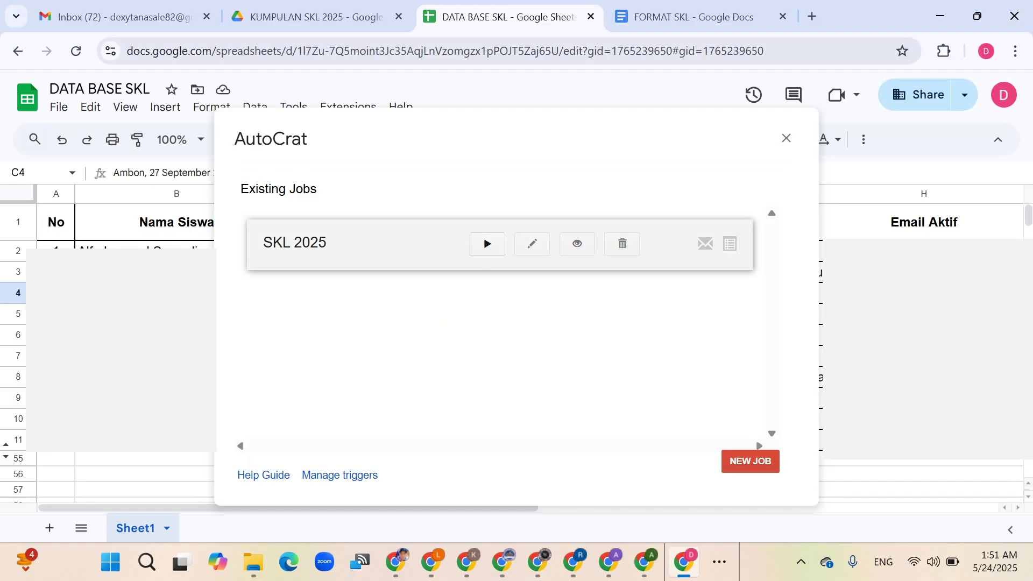
Run the SKL 2025 merge job, close its progress window, and inspect the document merge status in cell L5.
click(487, 243)
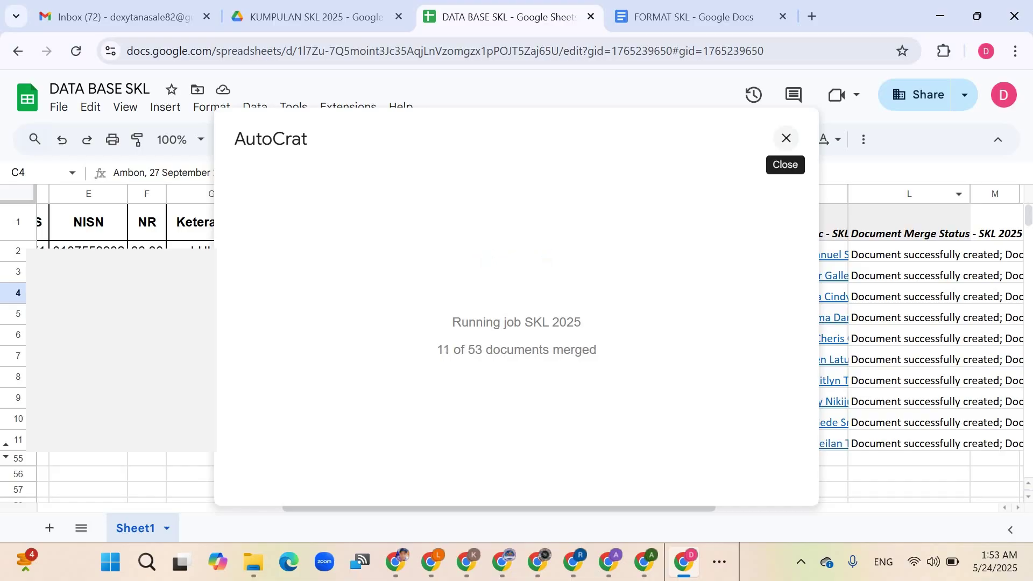
click(786, 138)
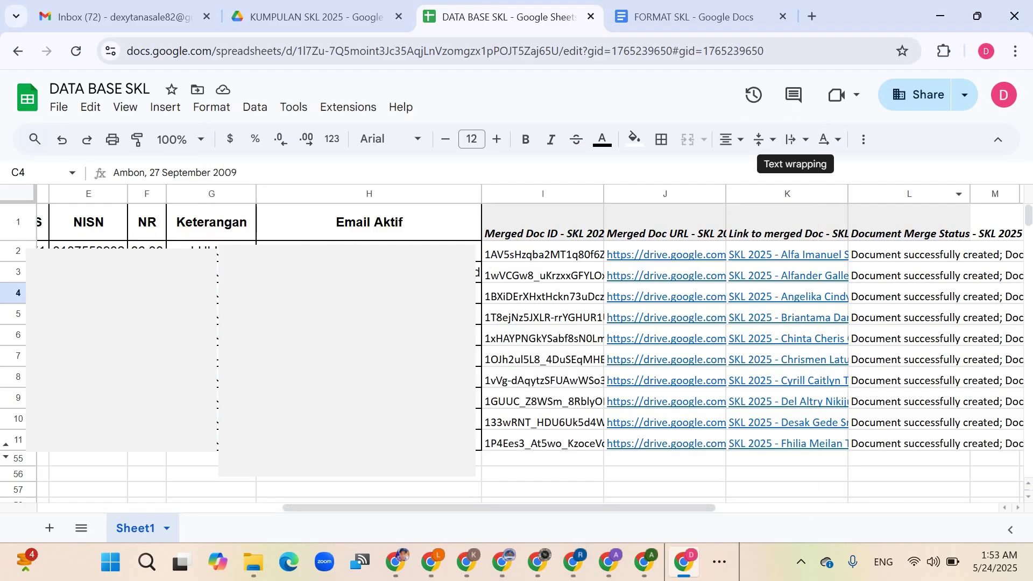
click(910, 317)
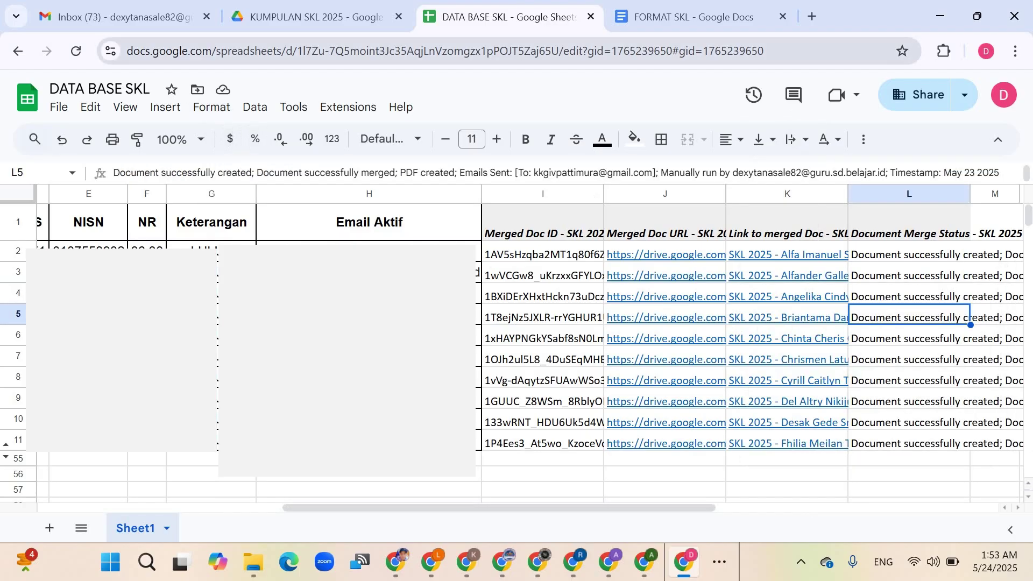
Refresh the KUMPULAN SKL 2025 folder in Google Drive to check the generated PDFs, then review the student data in DATA BASE SKL.
click(313, 17)
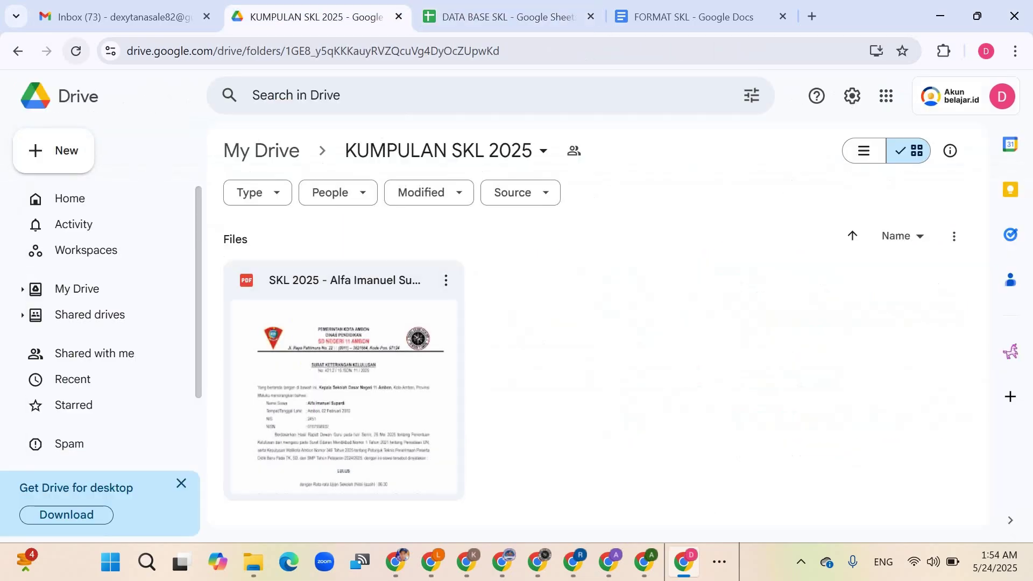
click(76, 51)
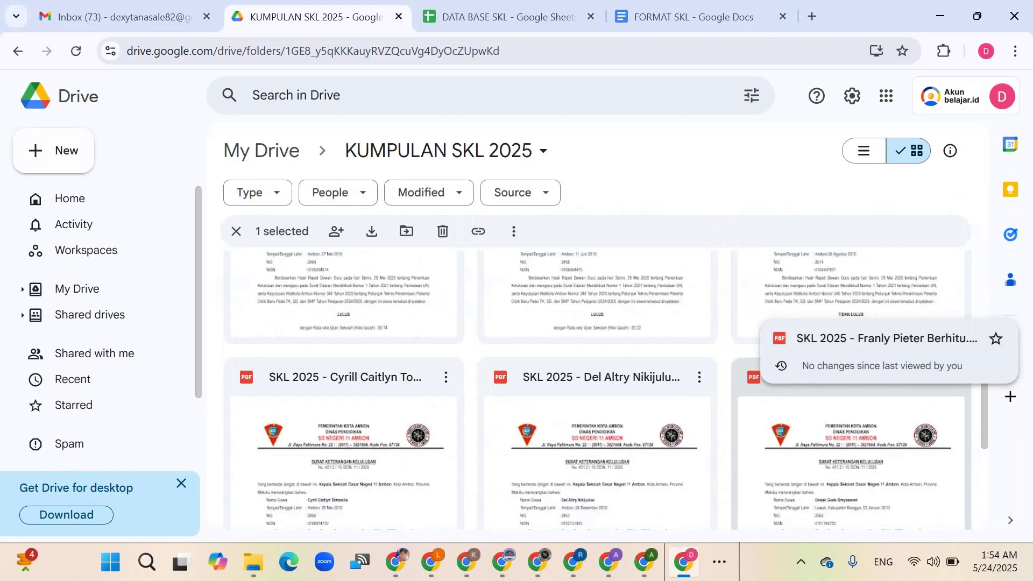
click(500, 17)
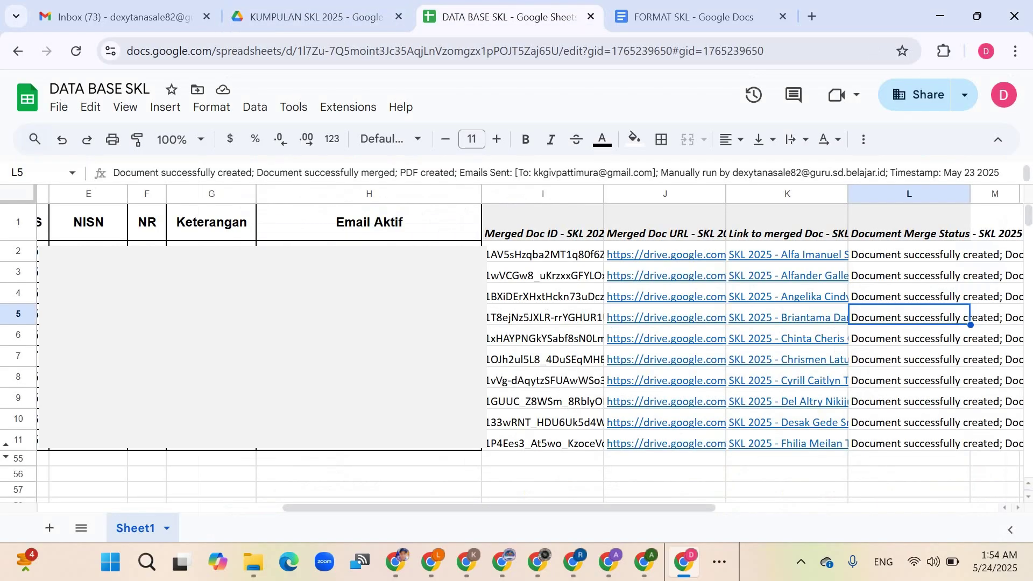
click(369, 360)
scroll(369, 360, left, 10)
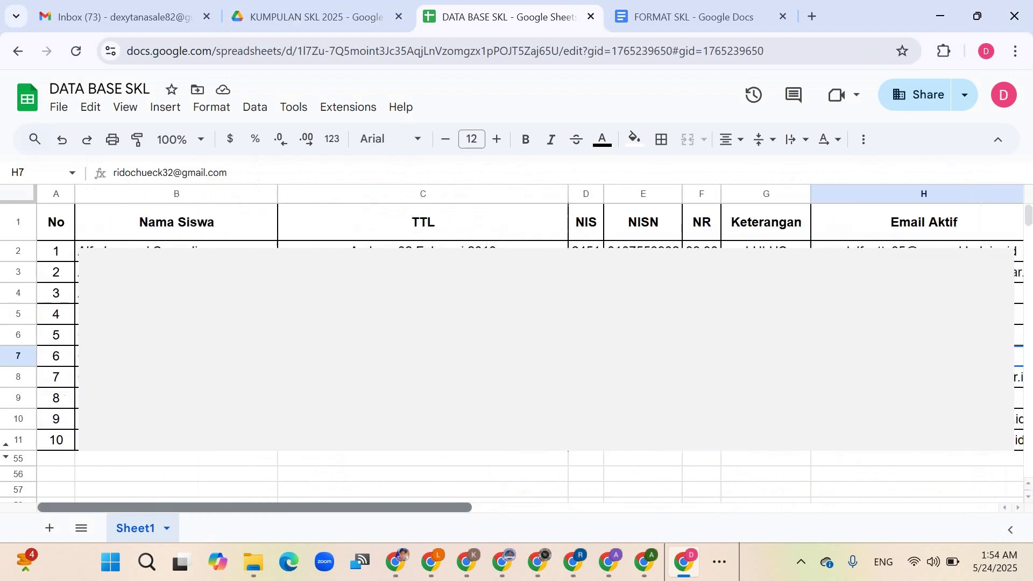
click(177, 251)
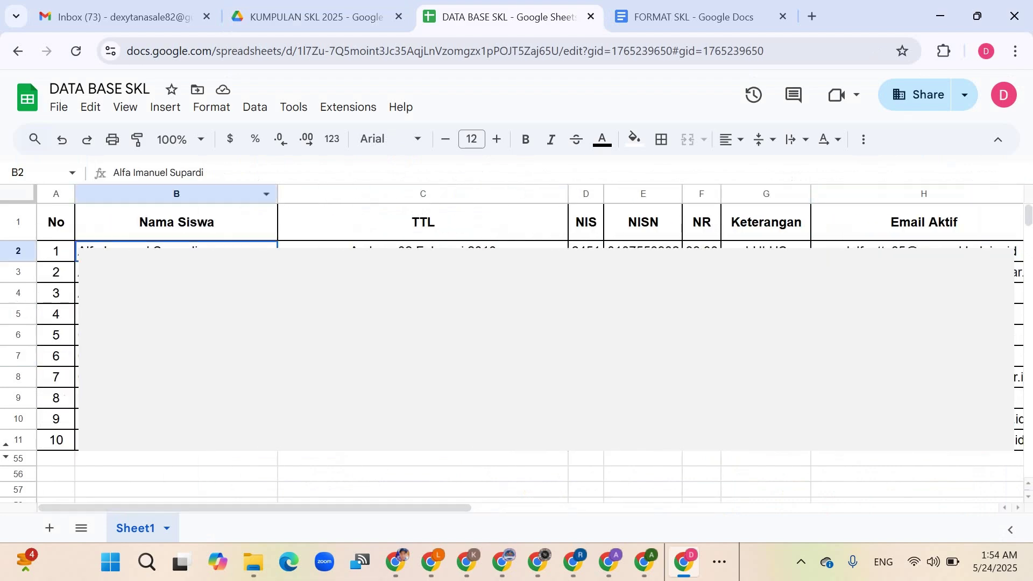
Compare the generated PDFs in the KUMPULAN SKL 2025 Drive folder with the student list in DATA BASE SKL.
click(318, 16)
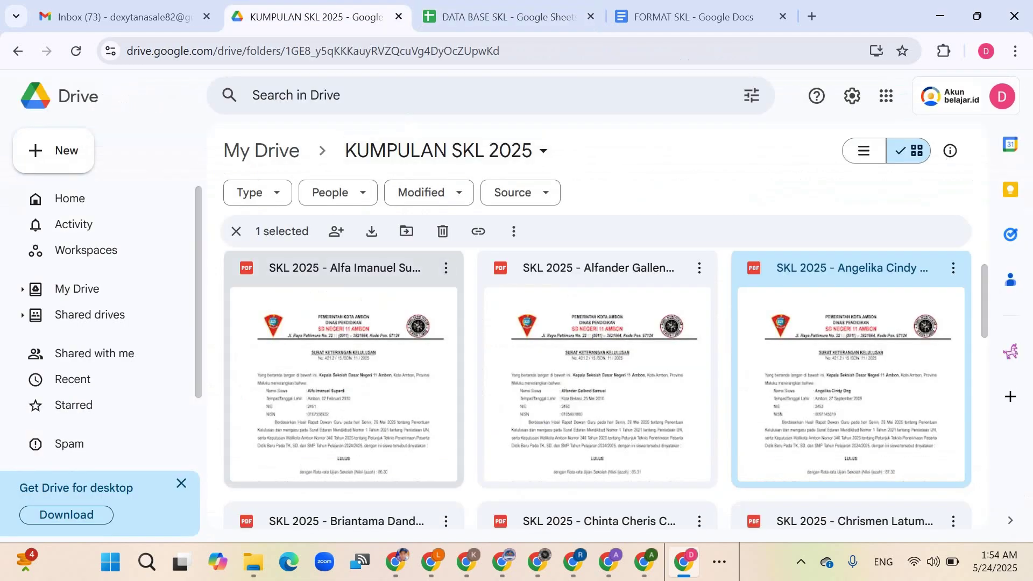
key(ctrl+Tab)
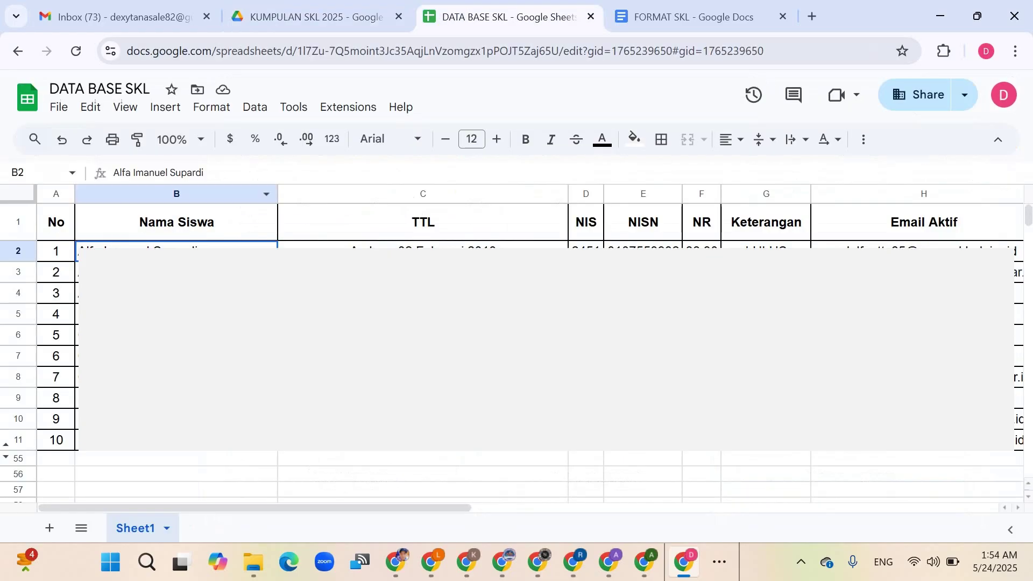
key(Down)
key(ctrl+shift+Tab)
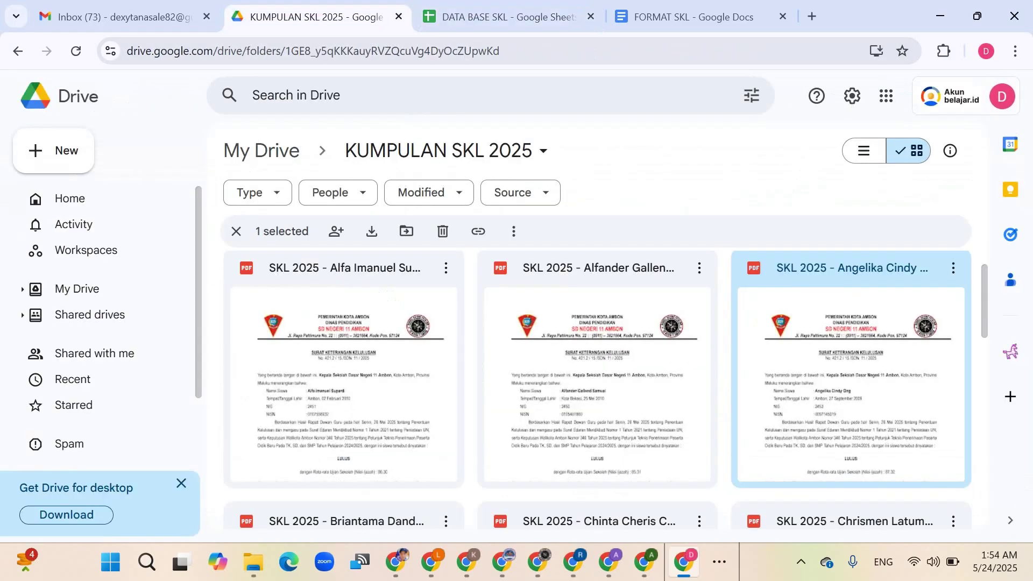
click(598, 344)
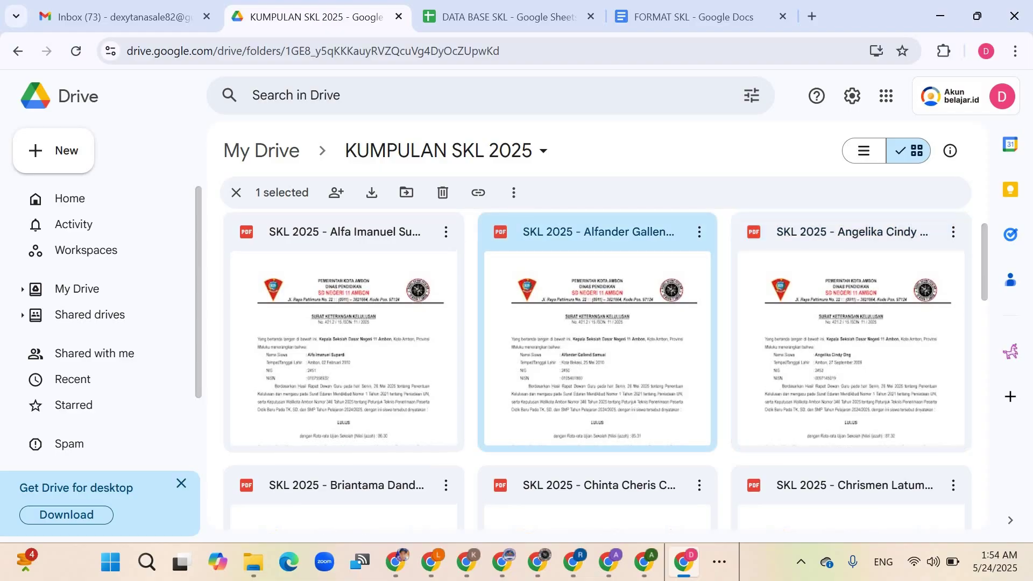
key(Down)
key(Down)
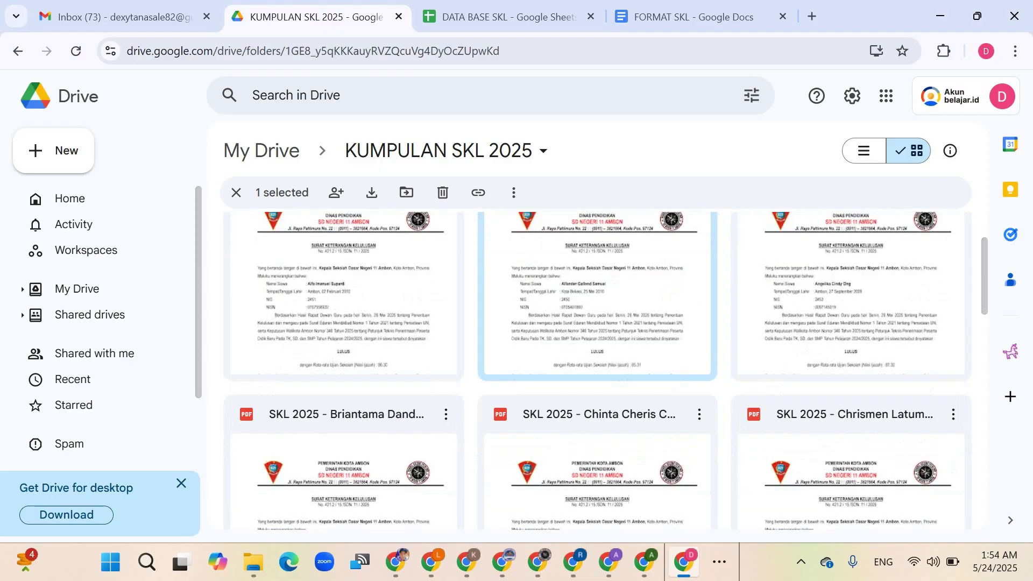
key(Down)
key(Down)
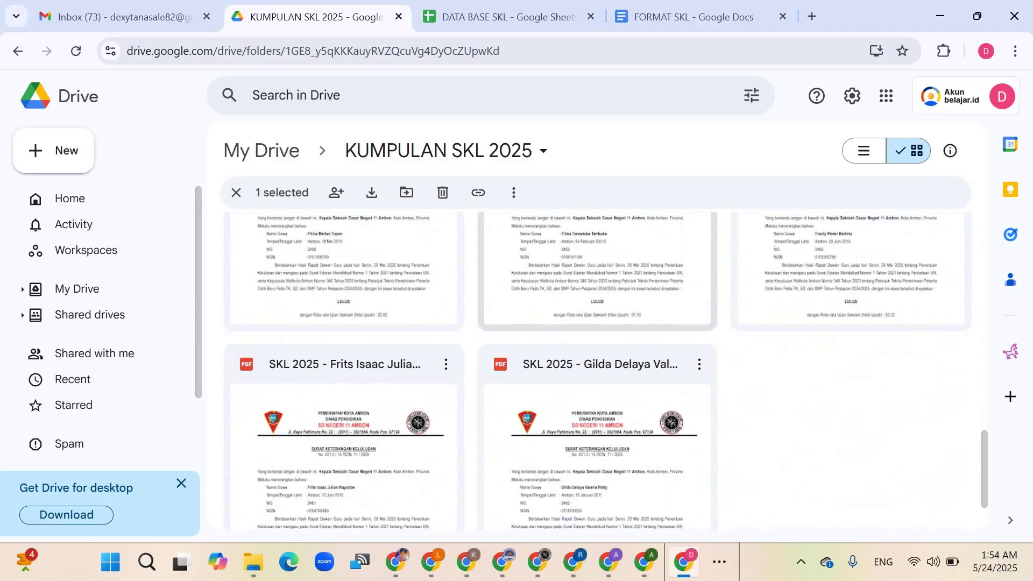
key(Up)
key(Up)
key(Up)
key(Up)
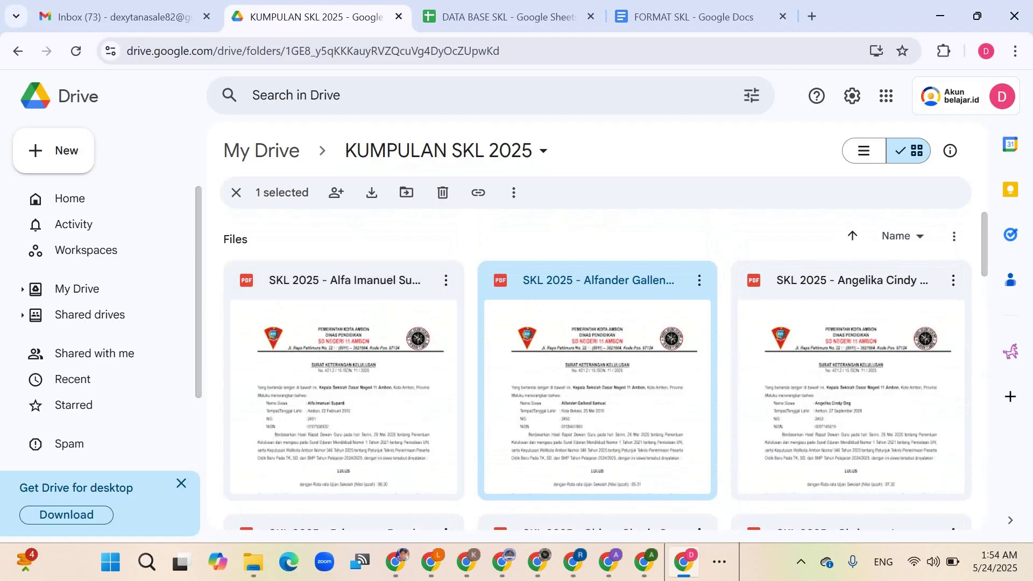
Check the first student's Keterangan and Email Aktif entries in DATA BASE SKL against the recipient's Gmail inbox.
click(500, 16)
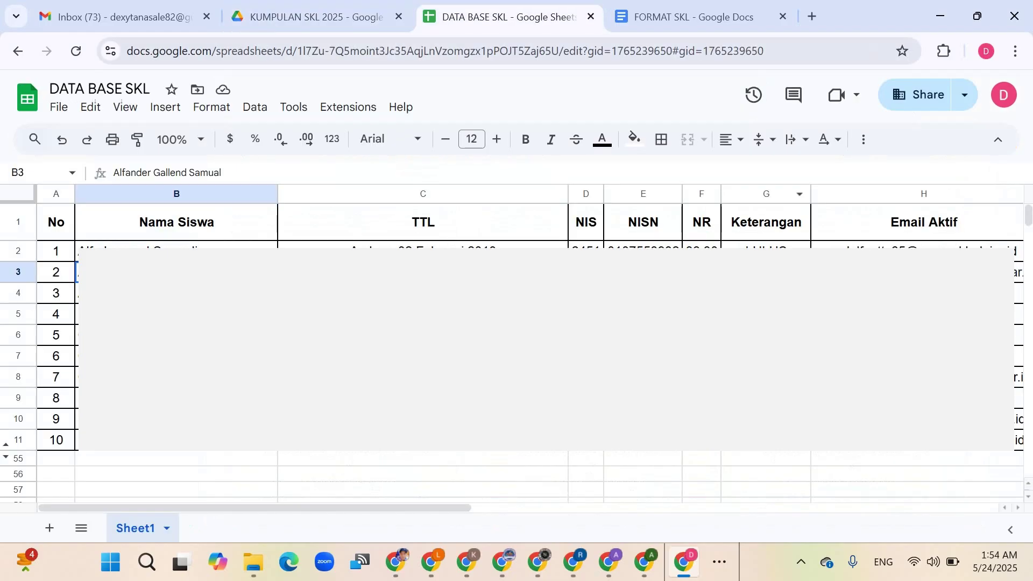
click(765, 244)
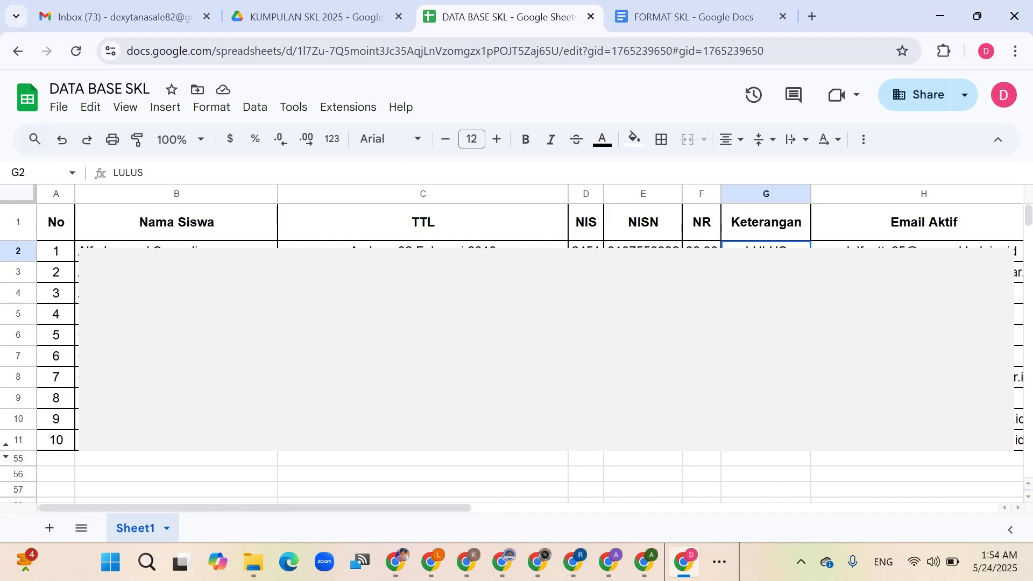
click(915, 251)
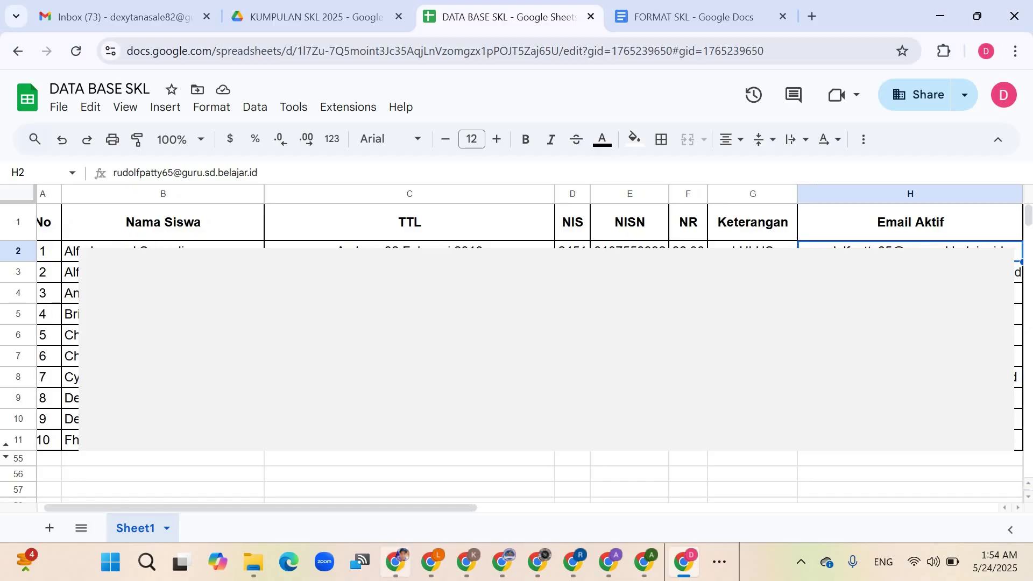
mouse_move(396, 562)
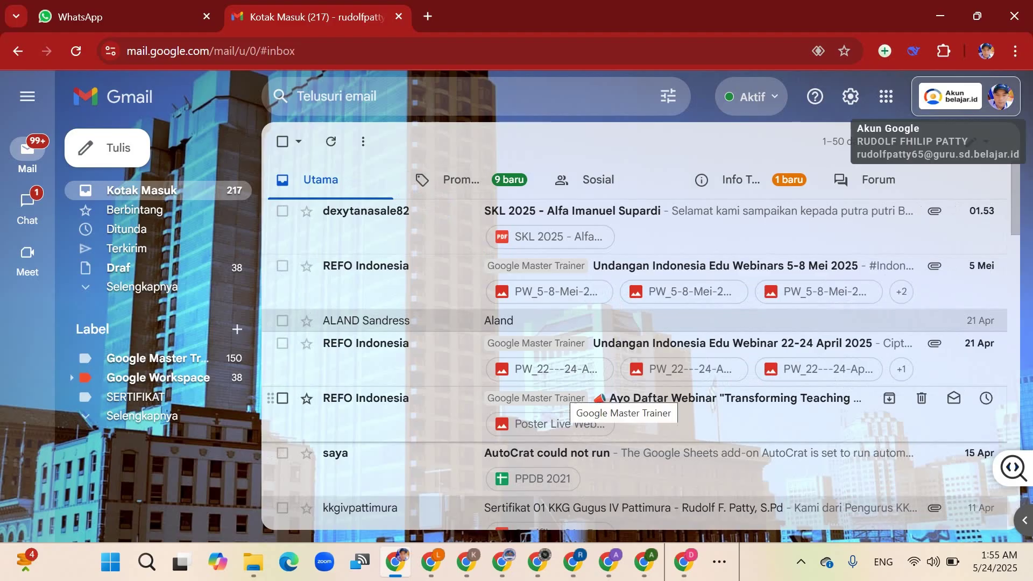
click(683, 562)
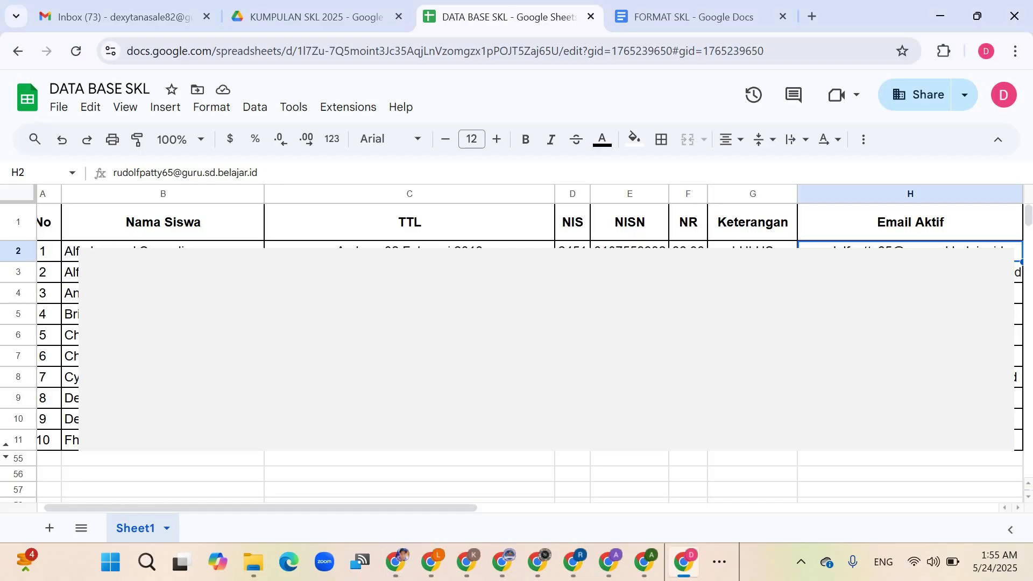
Open the first student's SKL 2025 email in the recipient's Gmail inbox and highlight its message text.
click(395, 562)
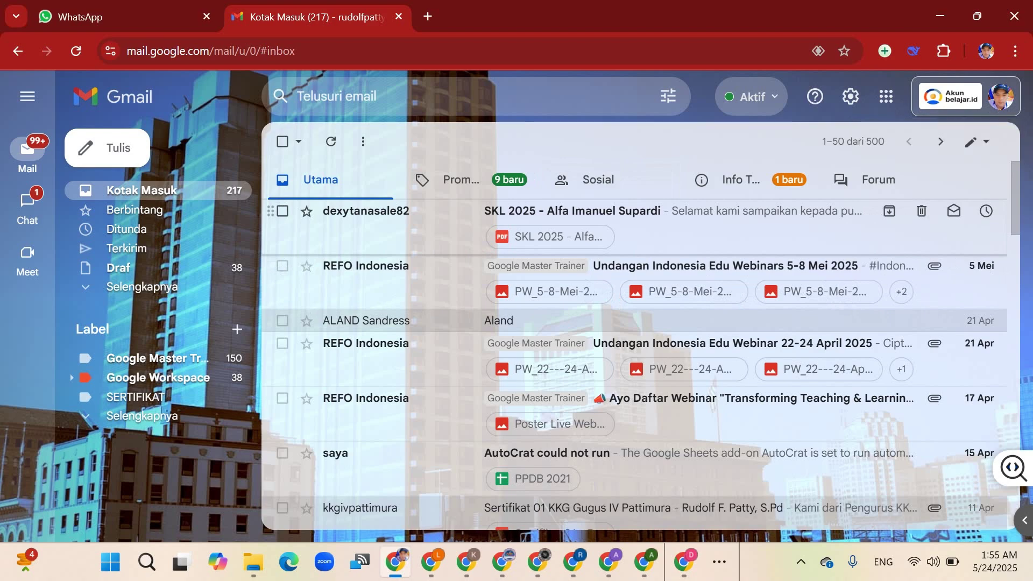
click(673, 211)
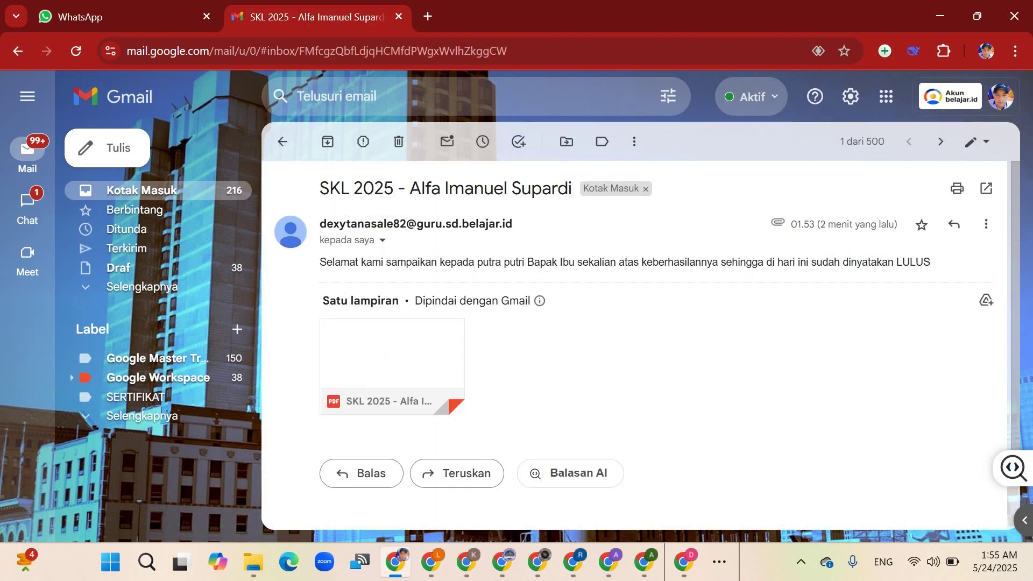
drag(319, 262, 931, 262)
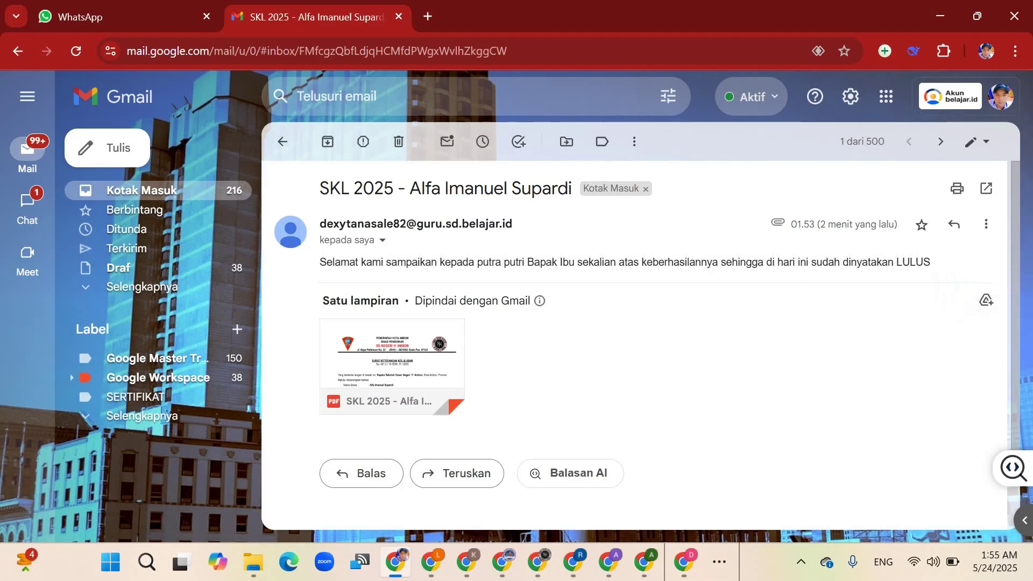
drag(320, 262, 931, 262)
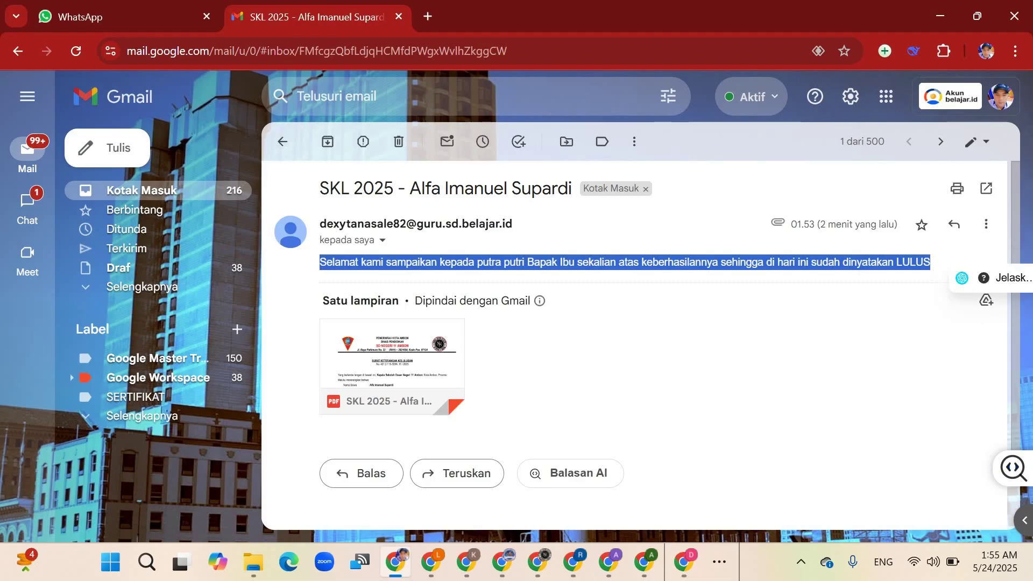
Download the PDF attached to the first student's SKL 2025 email and open the file.
mouse_move(392, 366)
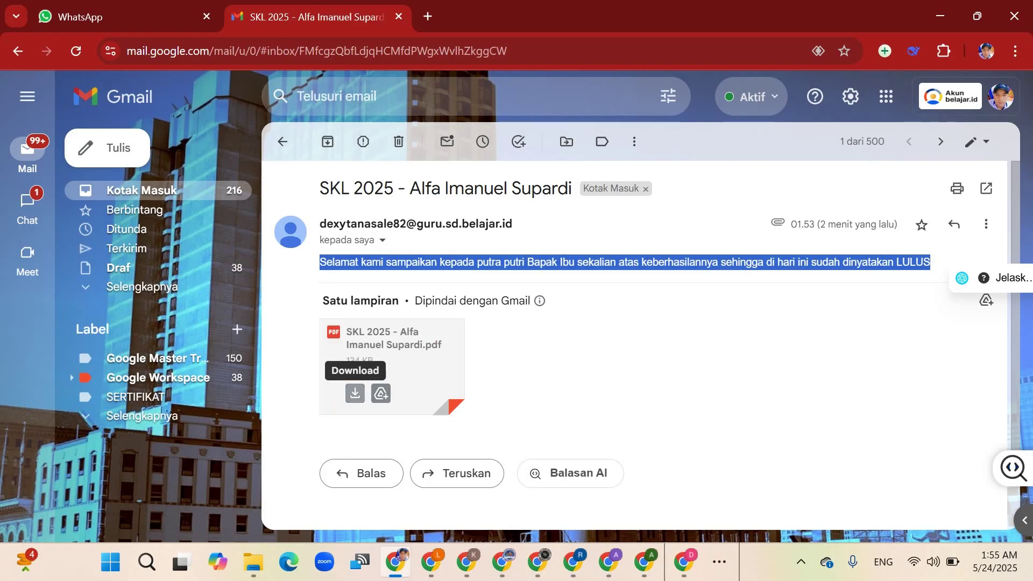
click(354, 393)
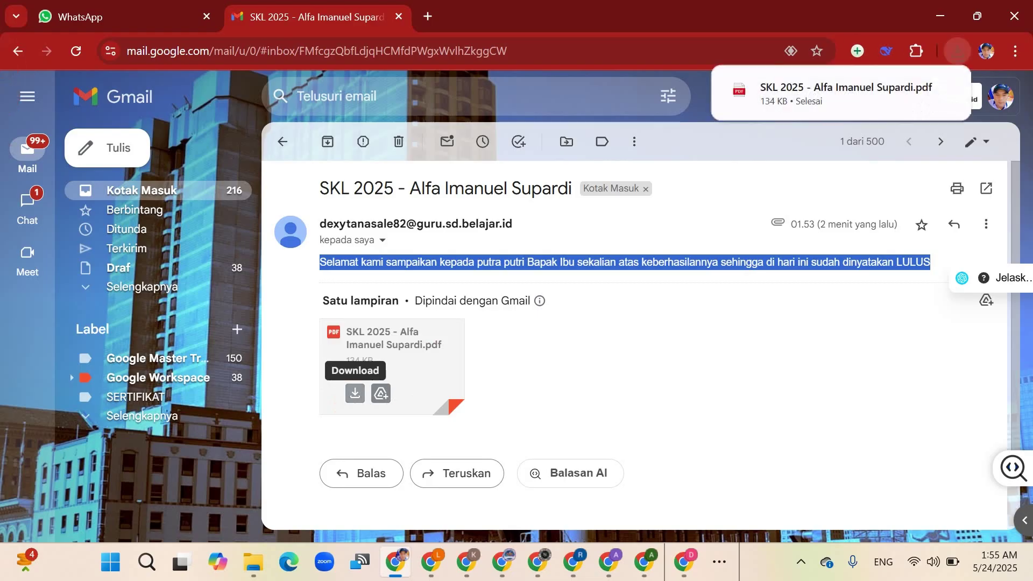
click(845, 93)
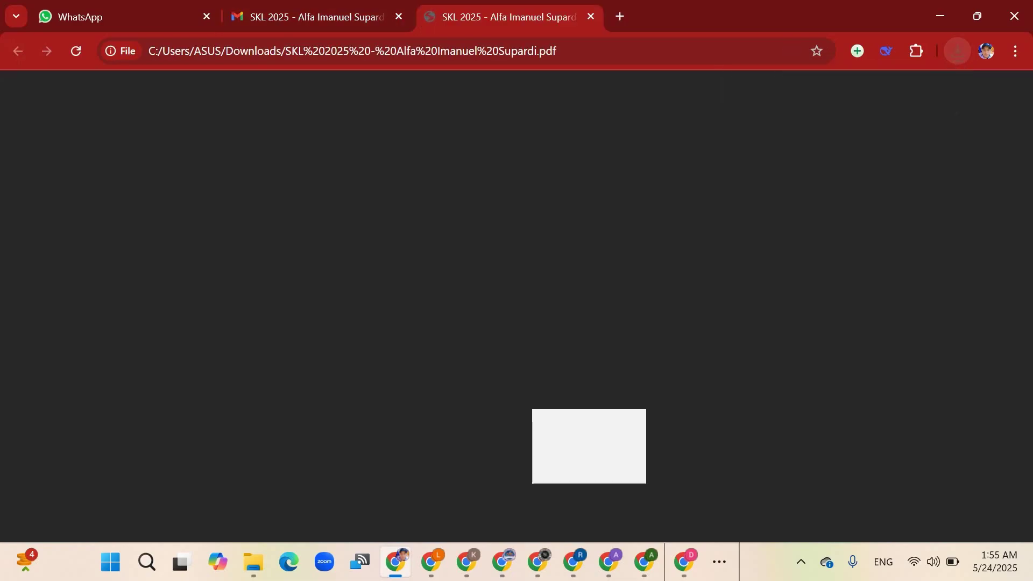
Review the downloaded graduation letter, checking the student's identity fields, the exam average, the graduation status and the signature block.
scroll(631, 328, down, 10)
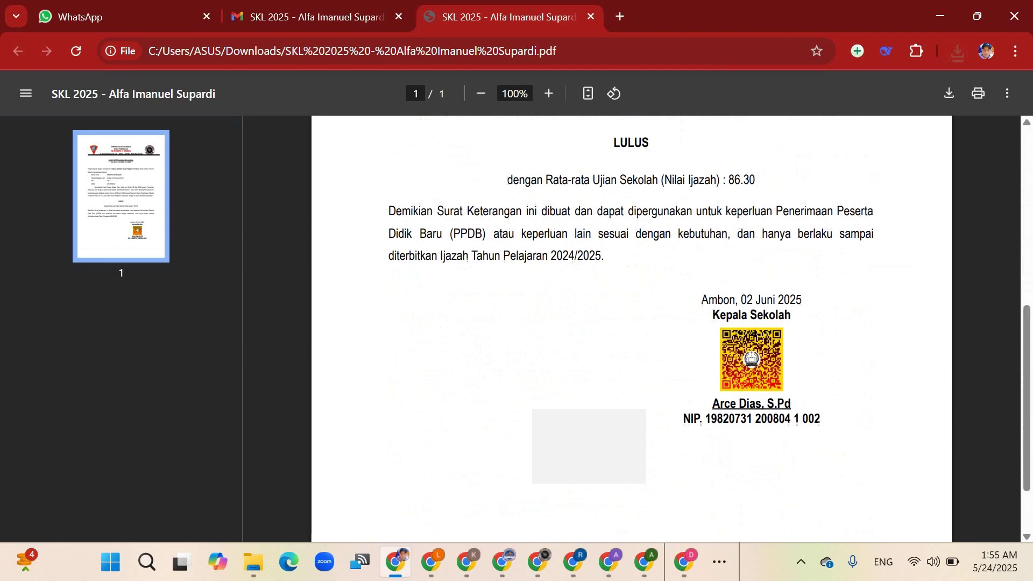
scroll(631, 328, up, 10)
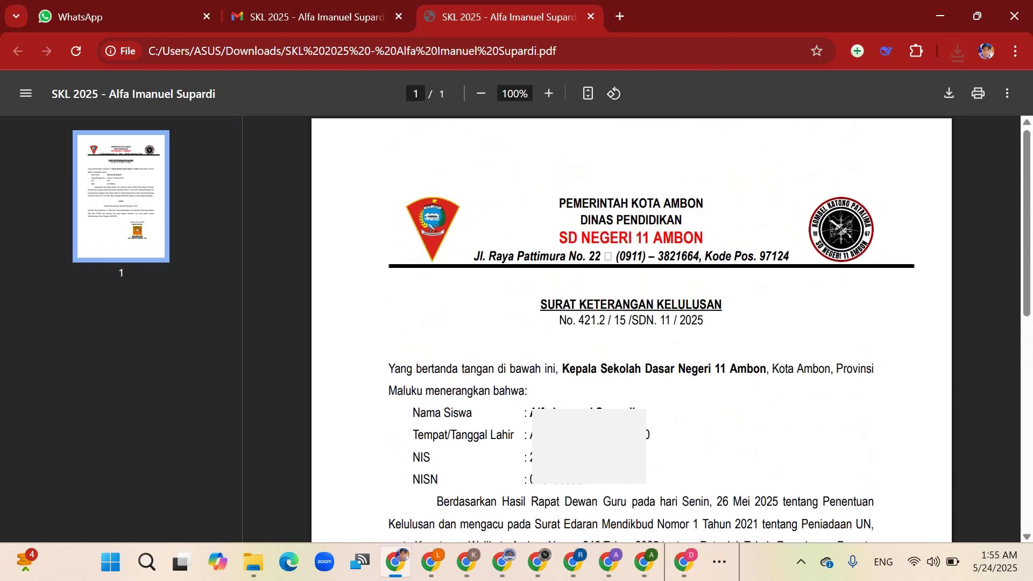
drag(565, 413, 636, 412)
drag(532, 435, 650, 435)
click(648, 435)
double_click(569, 483)
scroll(632, 323, down, 8)
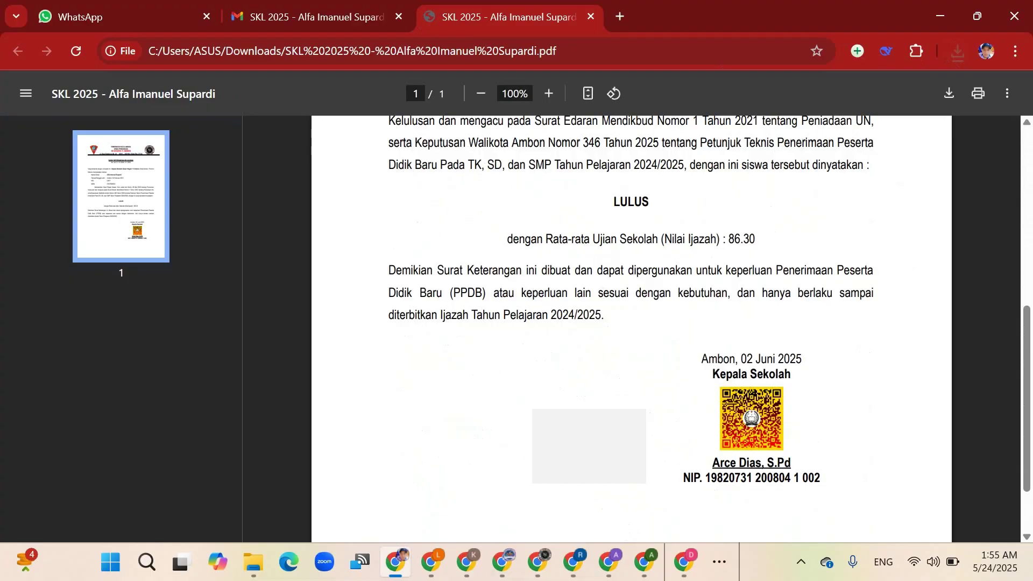
double_click(732, 238)
drag(613, 202, 649, 201)
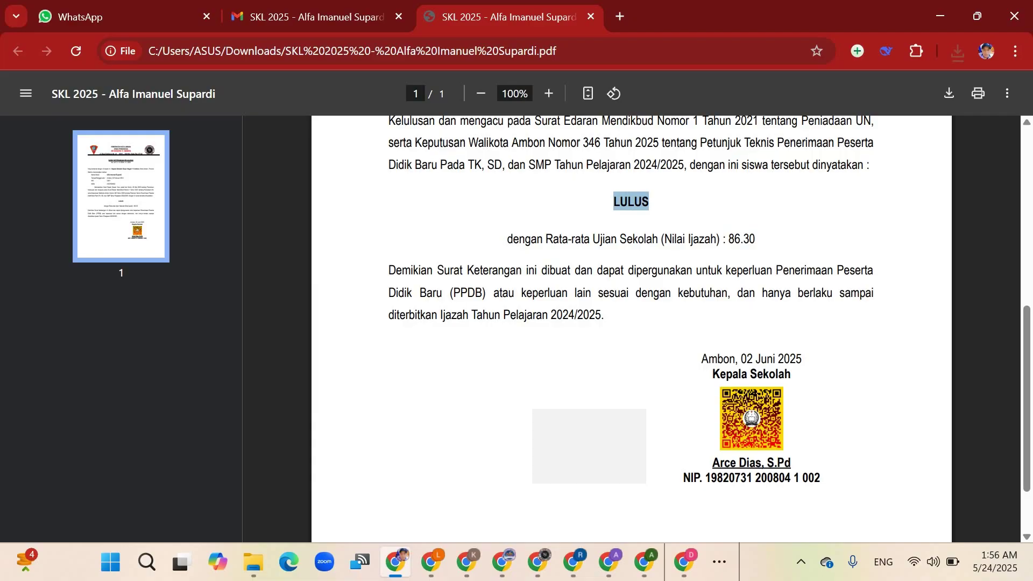
key(Home)
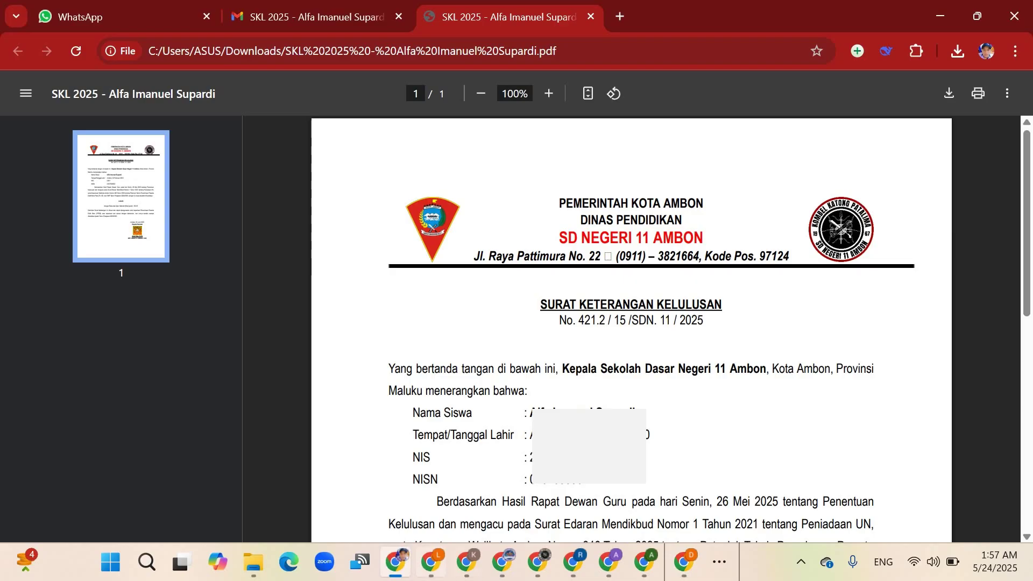
In the second student's Gmail inbox, download the PDF attached to the SKL 2025 email and review the letter.
click(431, 562)
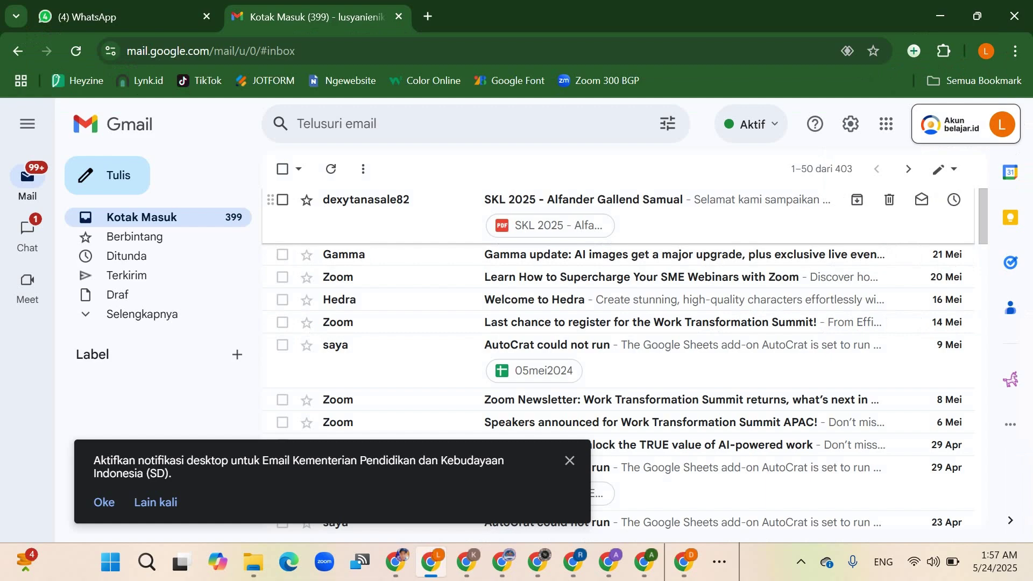
click(592, 199)
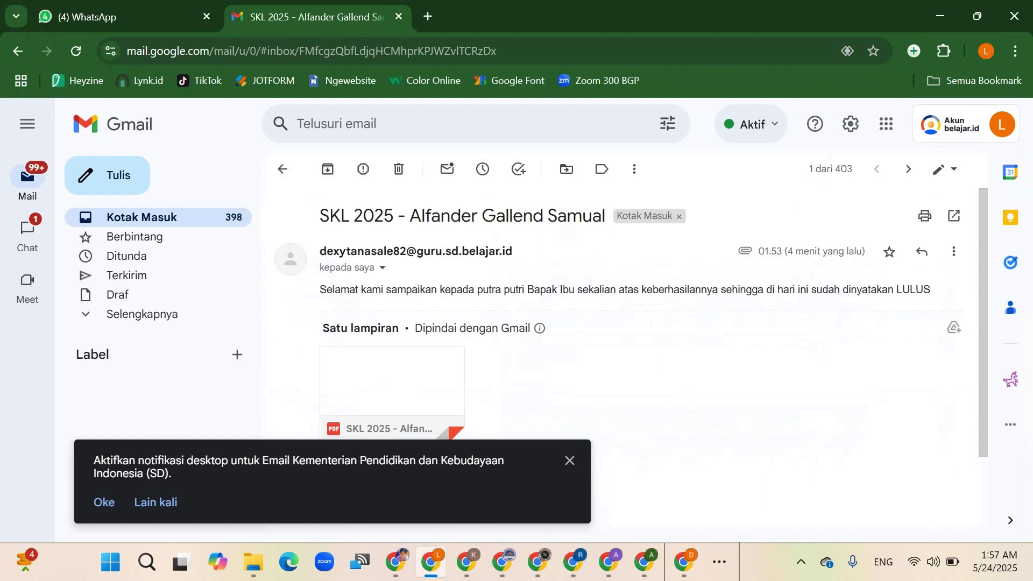
click(569, 461)
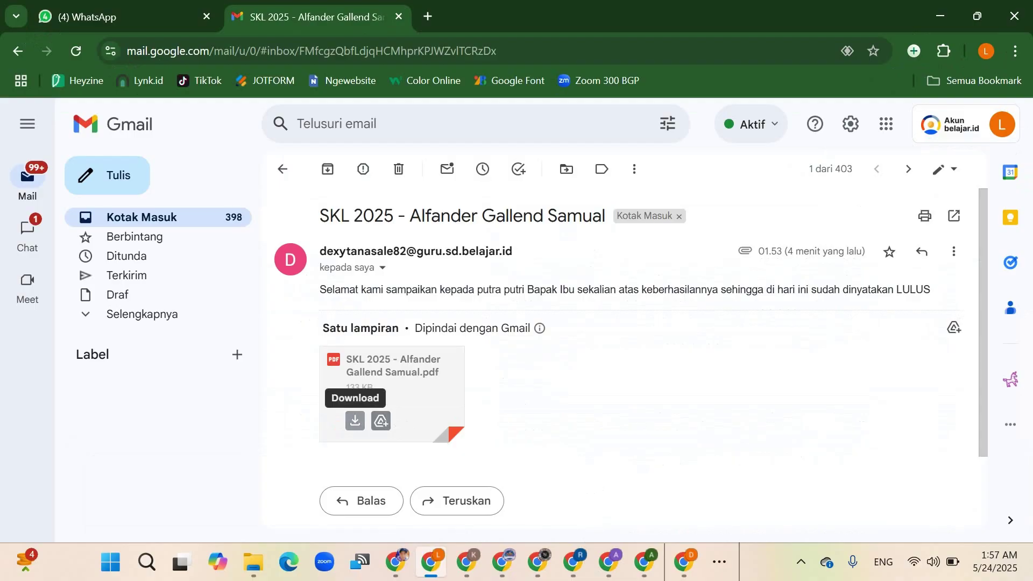
click(355, 420)
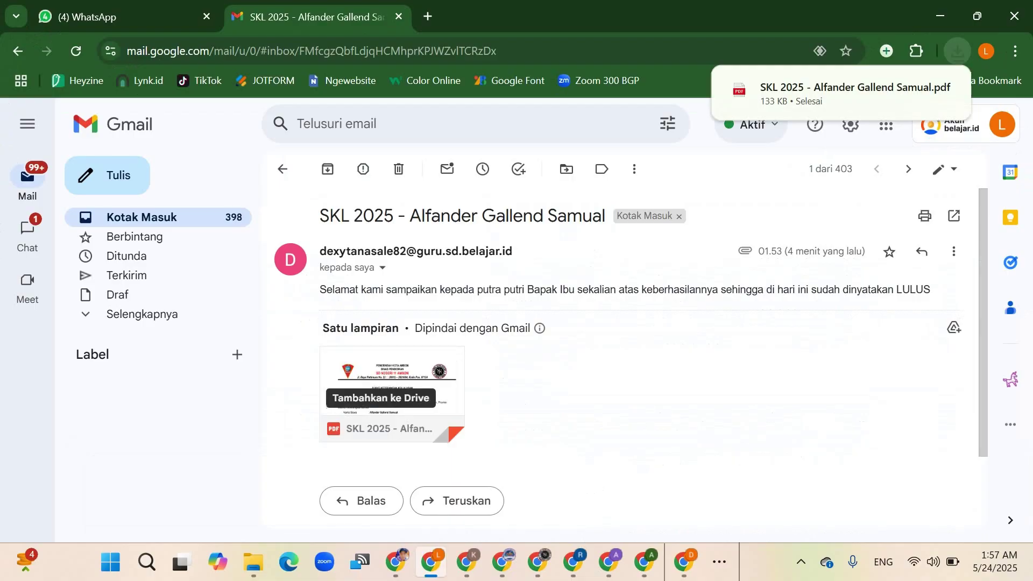
click(840, 94)
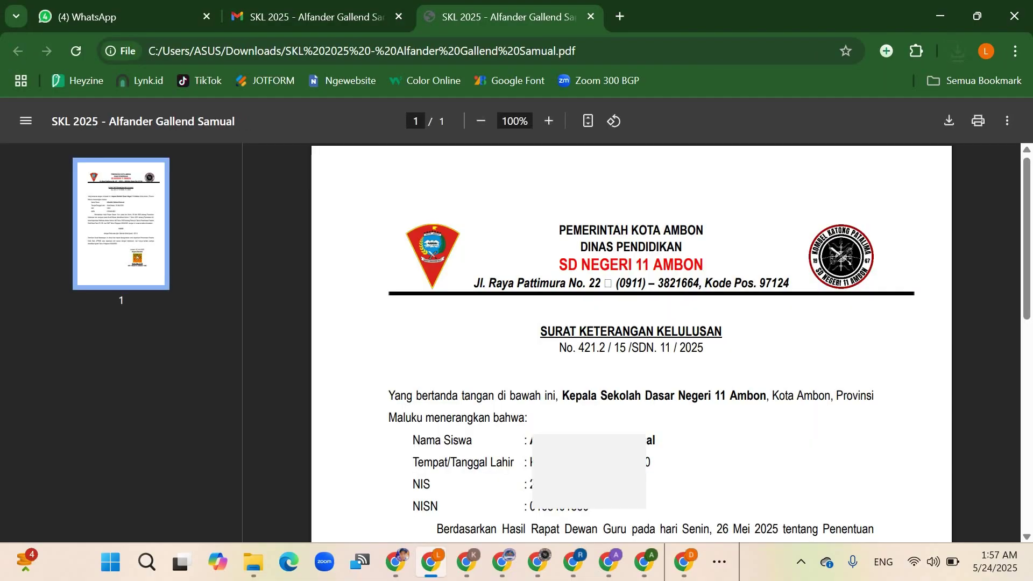
scroll(631, 344, down, 12)
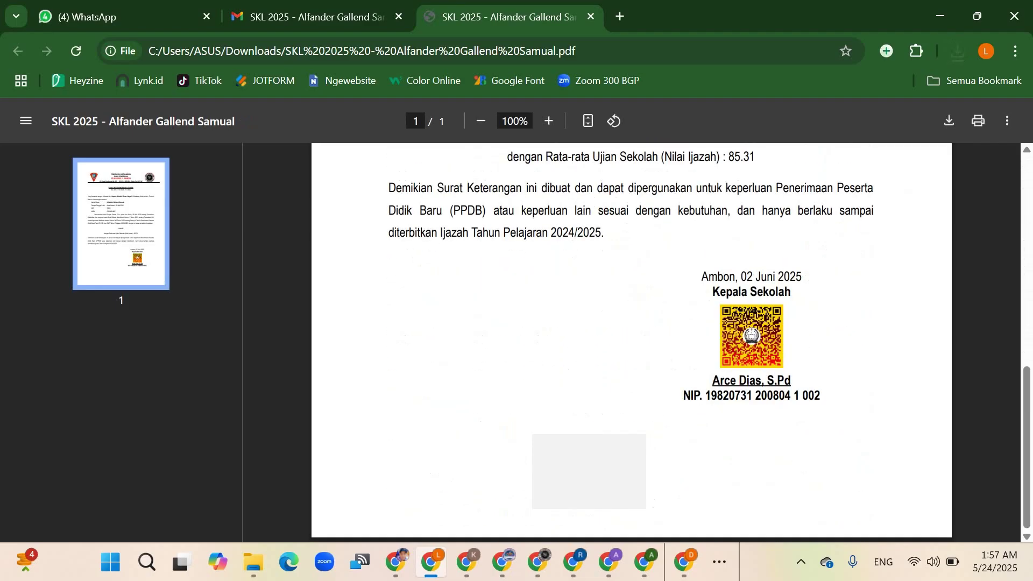
Highlight the TIDAK LULUS student's record, A7:G7, in DATA BASE SKL and open that student's Gmail inbox to check for the letter.
click(683, 562)
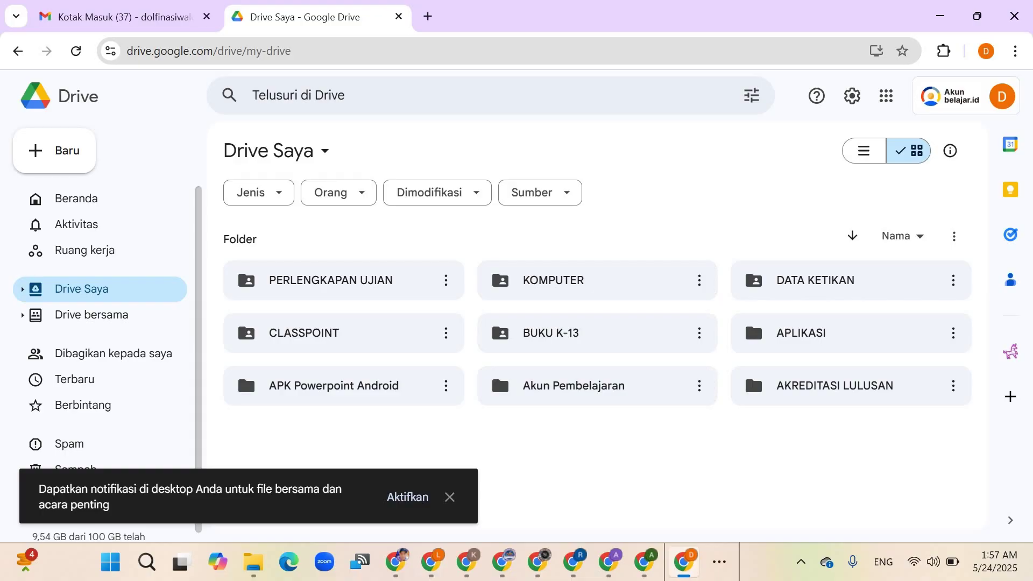
key(alt+Tab)
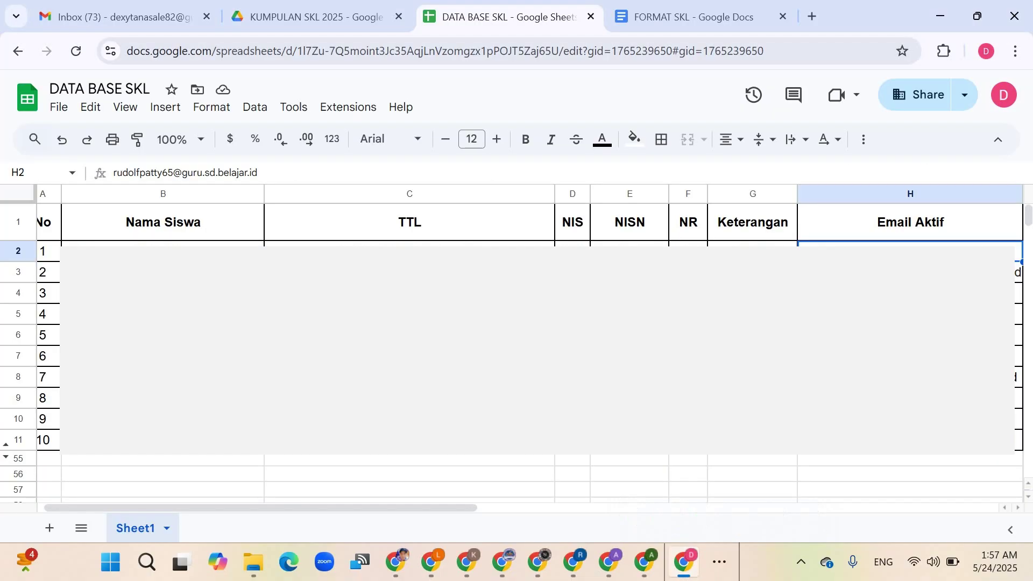
click(630, 355)
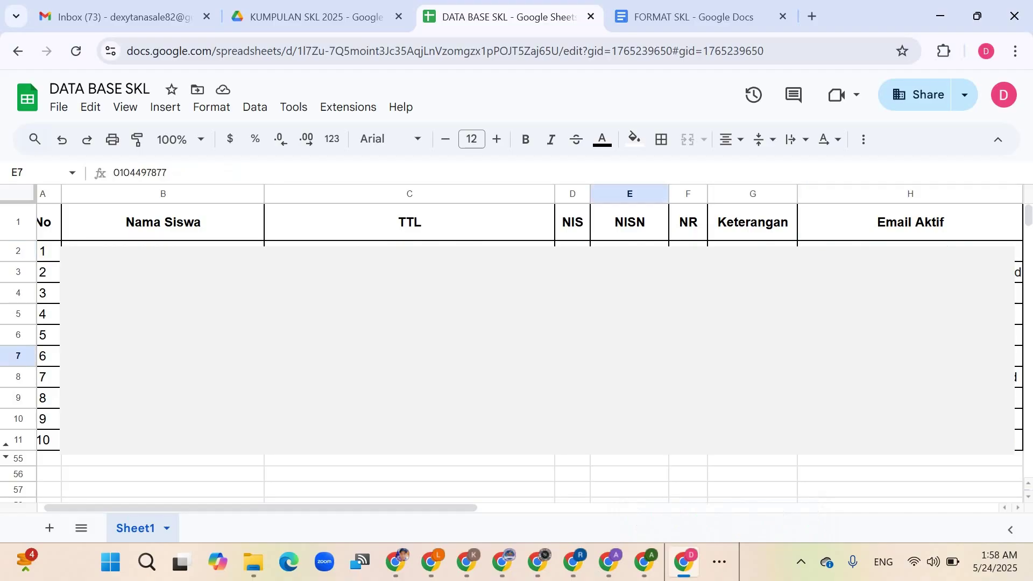
drag(42, 355, 752, 355)
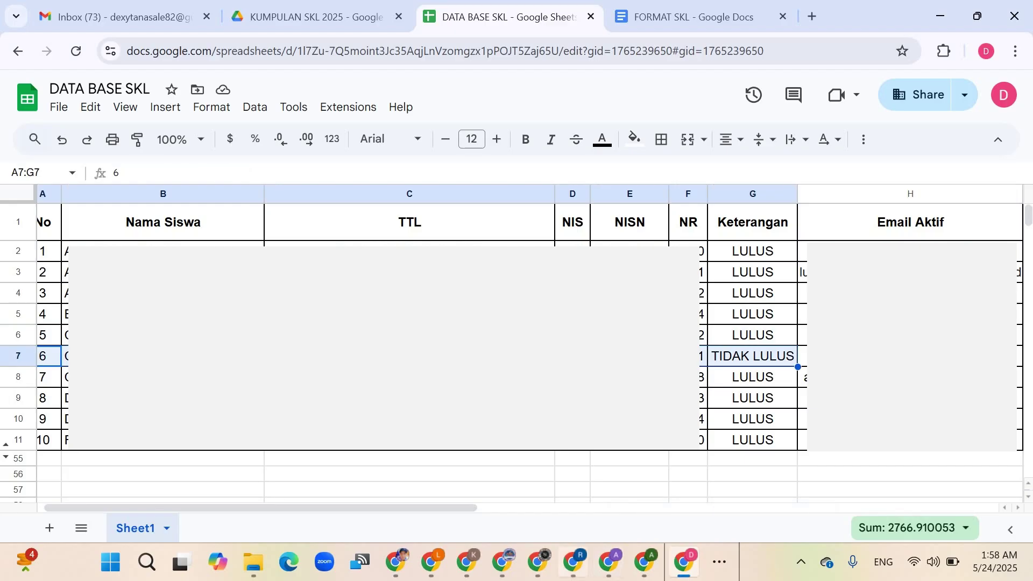
click(573, 495)
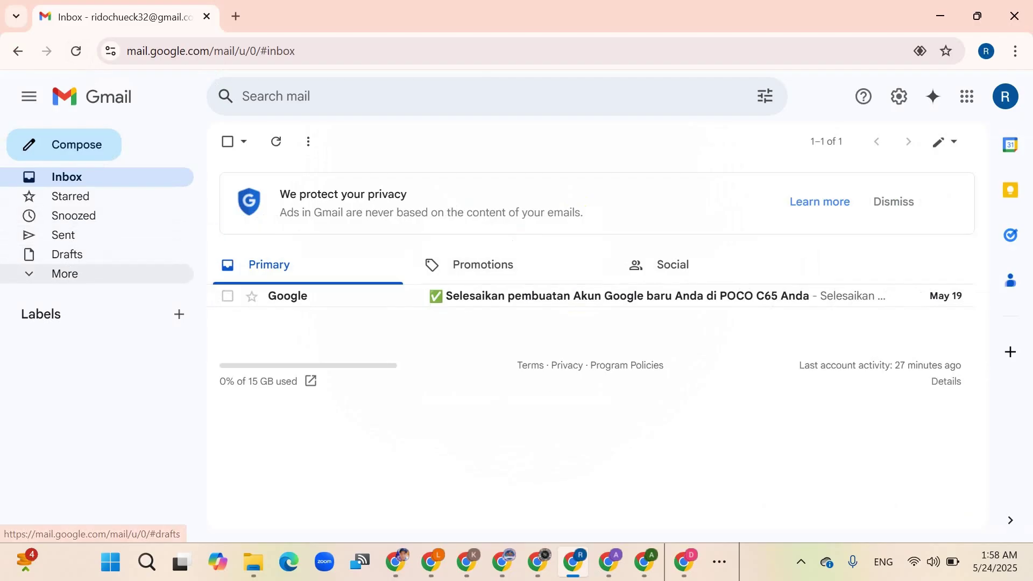
Open the SKL 2025 email in the student's Gmail Spam folder and view its message and attachment.
click(65, 273)
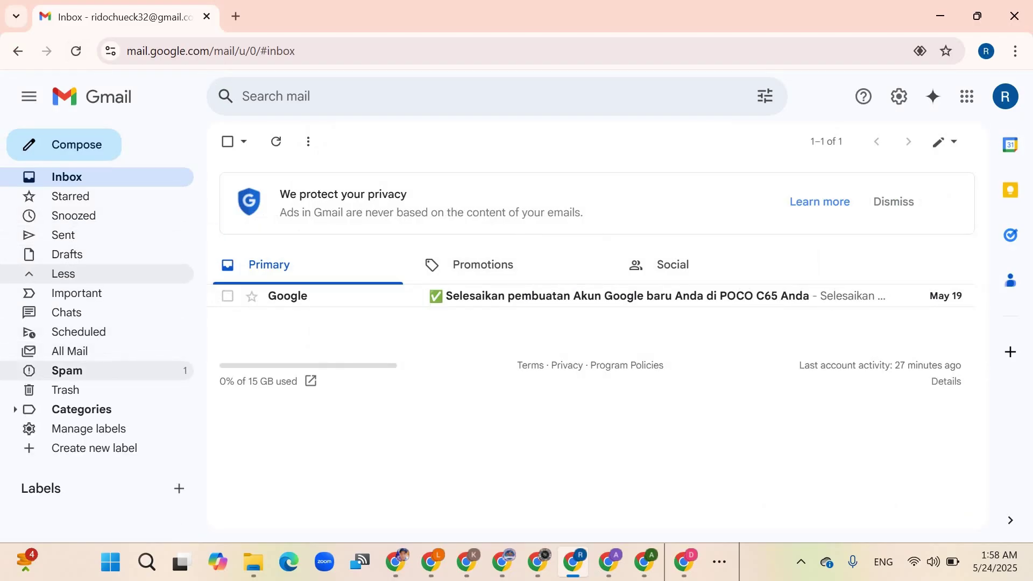
click(67, 370)
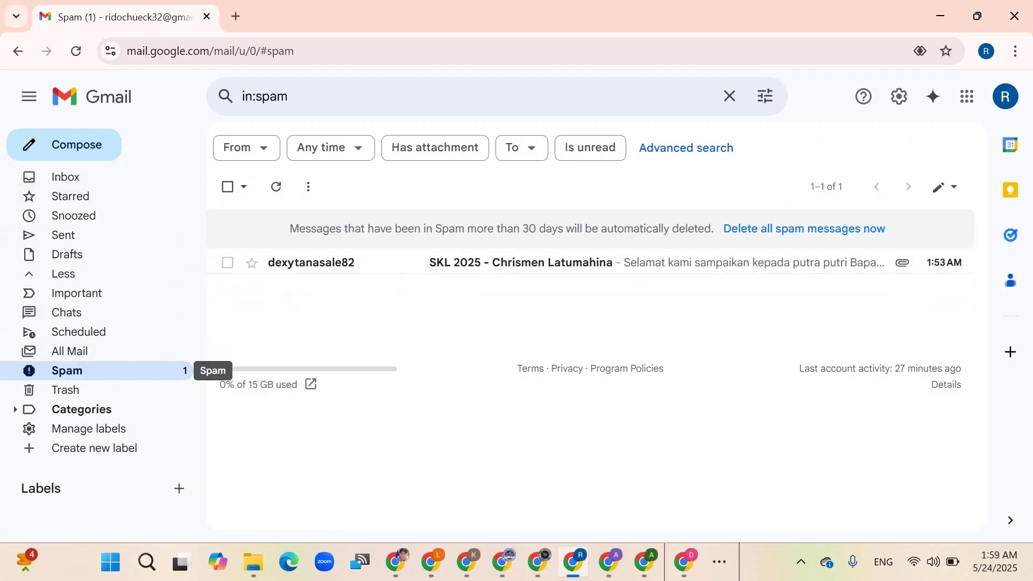
click(520, 262)
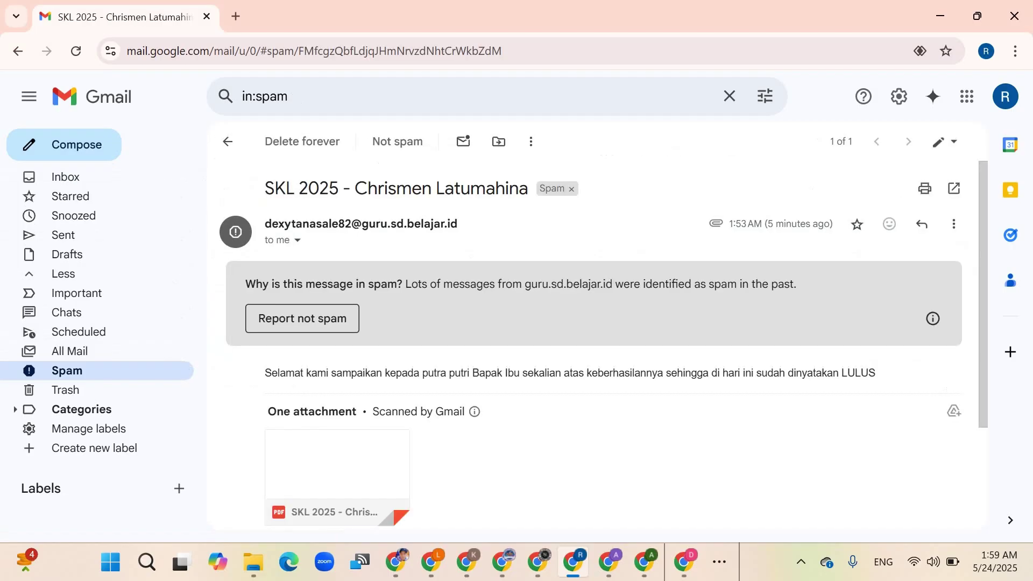
scroll(603, 345, down, 3)
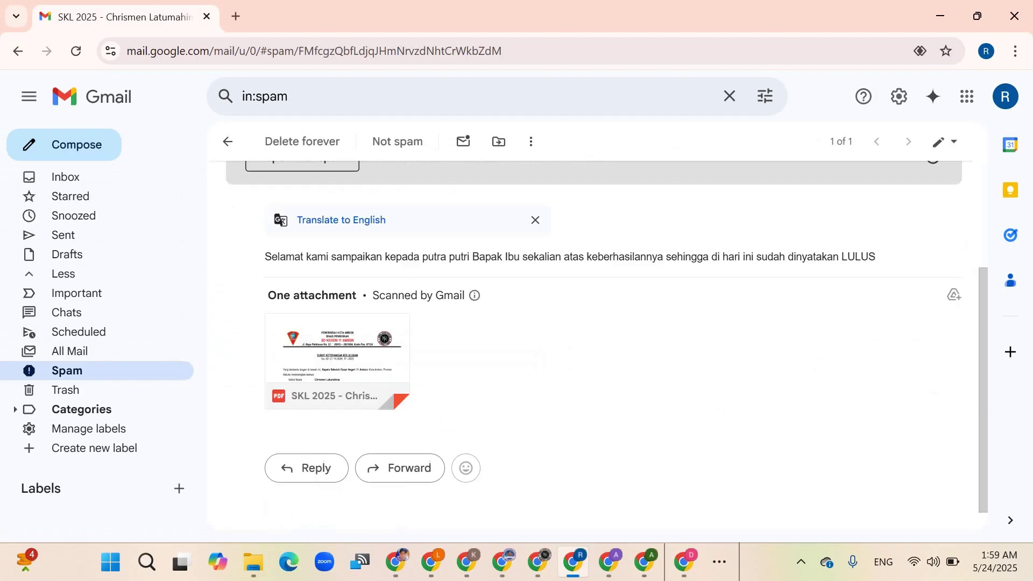
Download the attached SKL 2025 PDF, open the letter and highlight its graduation status line, TIDAK LULUS.
mouse_move(300, 387)
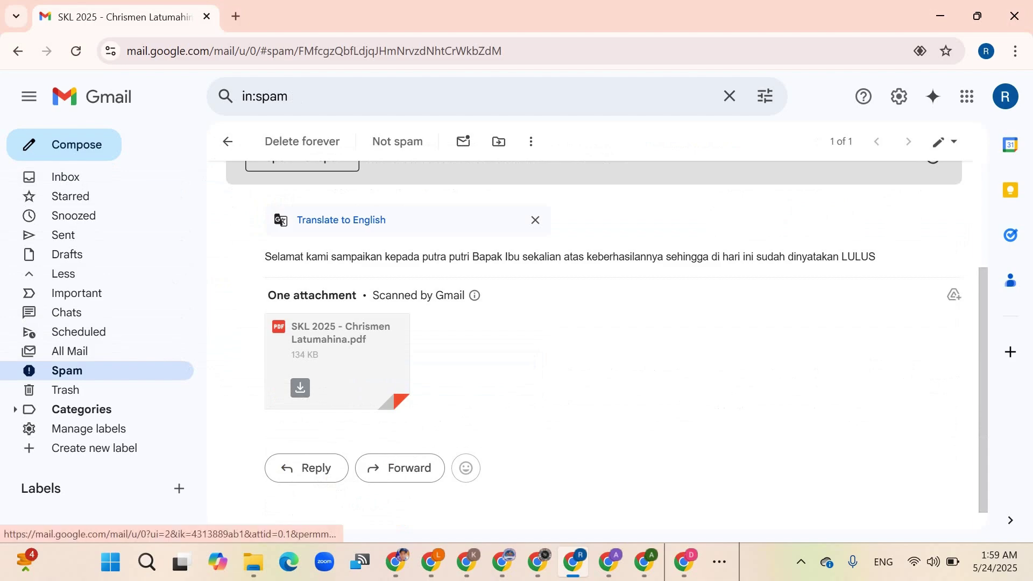
click(300, 387)
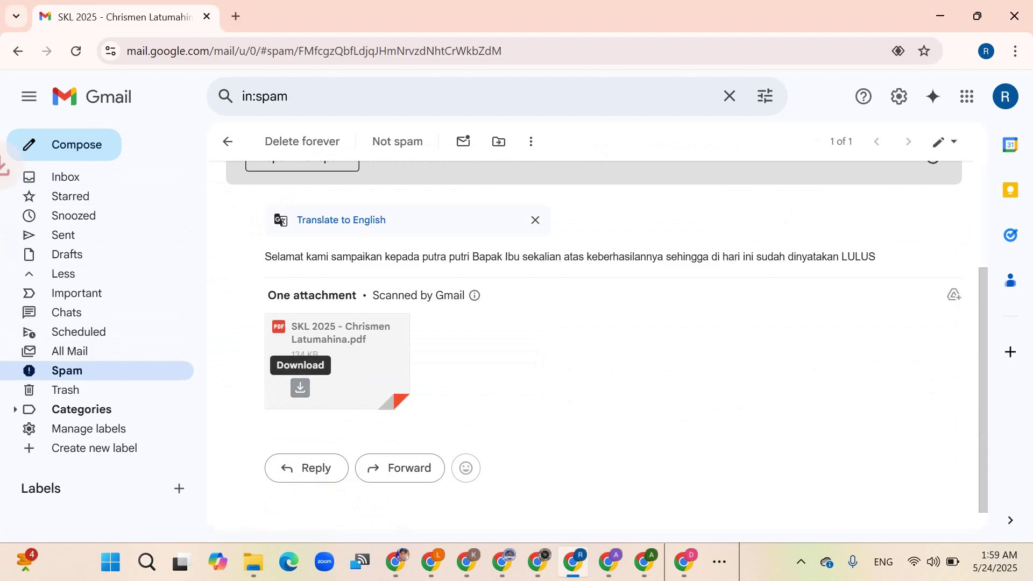
click(828, 92)
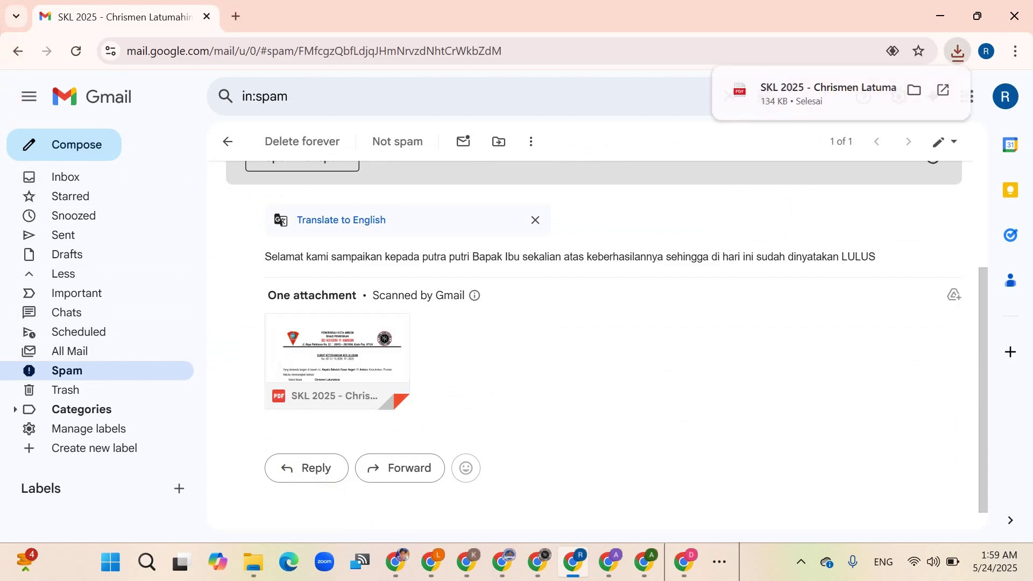
scroll(631, 328, down, 6)
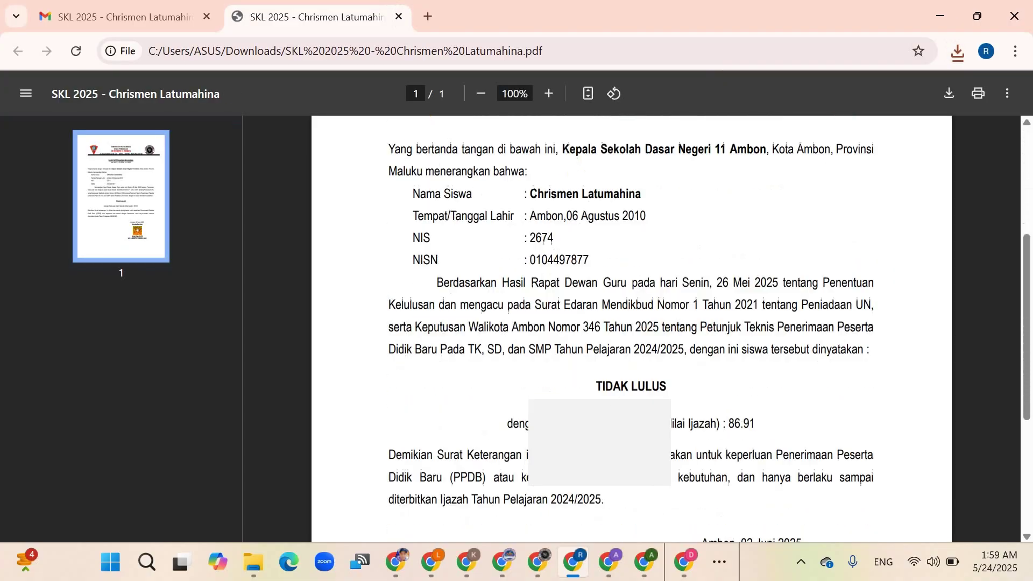
drag(595, 282, 667, 282)
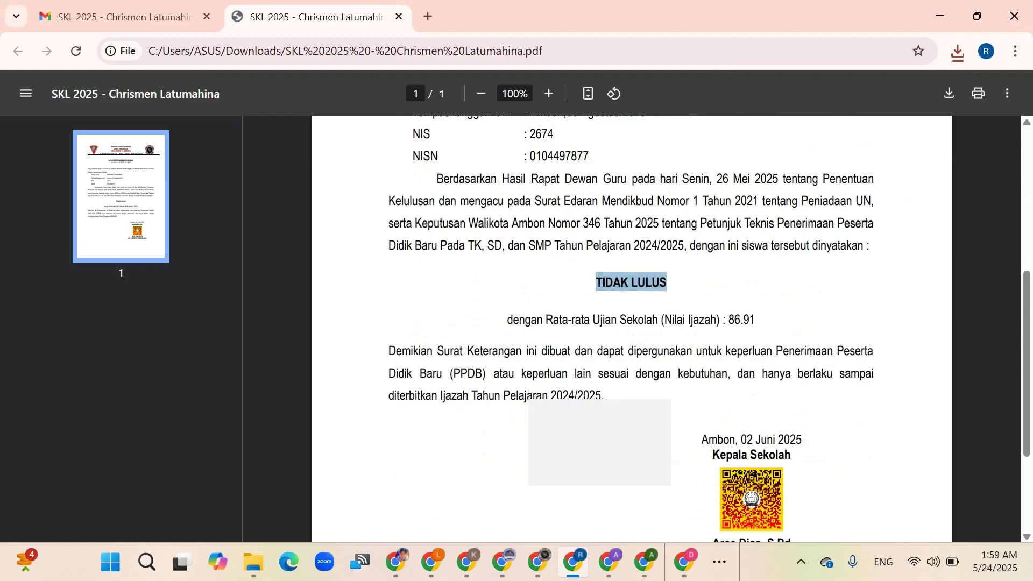